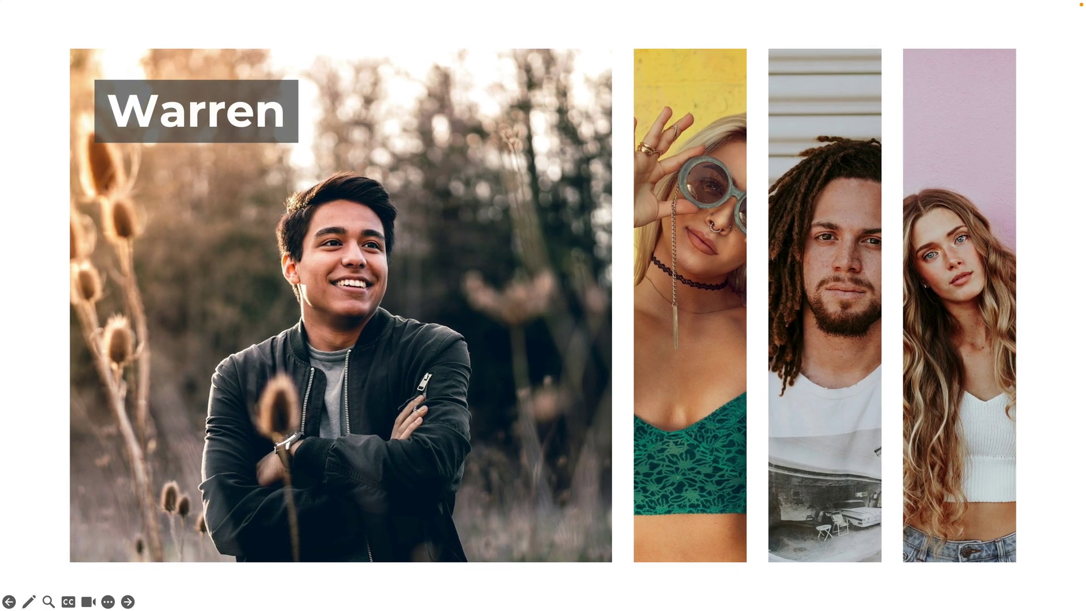
Advance through the Team Morph slideshow one person's slide at a time
key("Right")
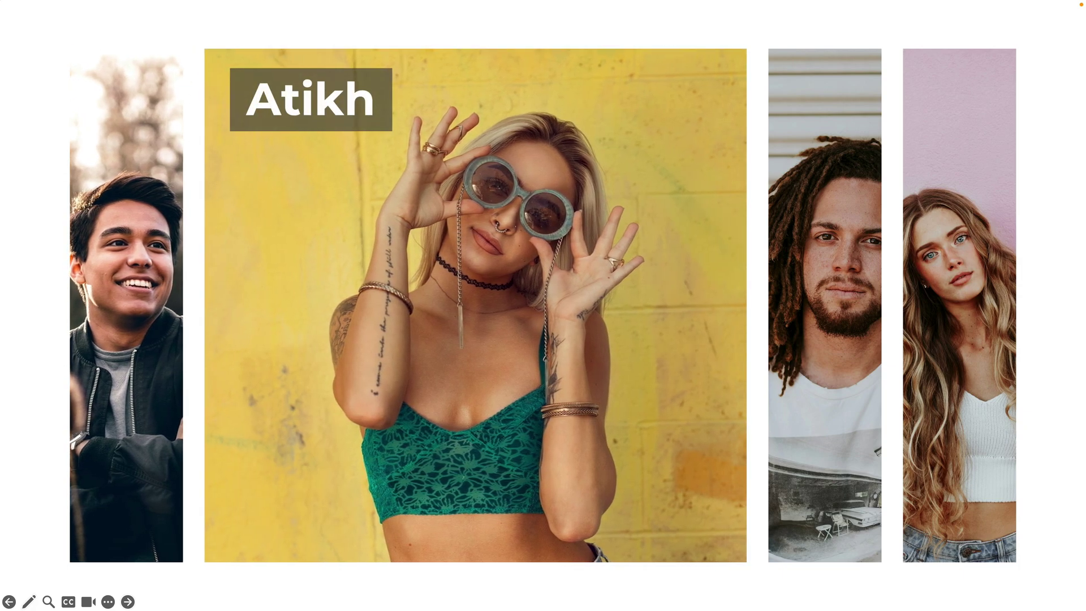
key("Right")
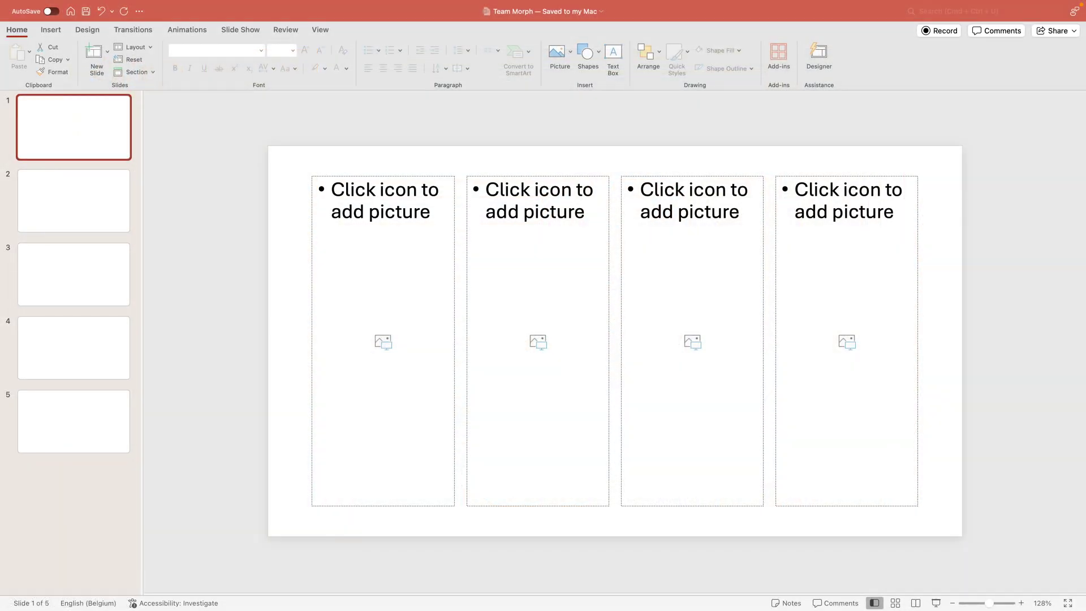
left_click_drag(1075, 238, 754, 262)
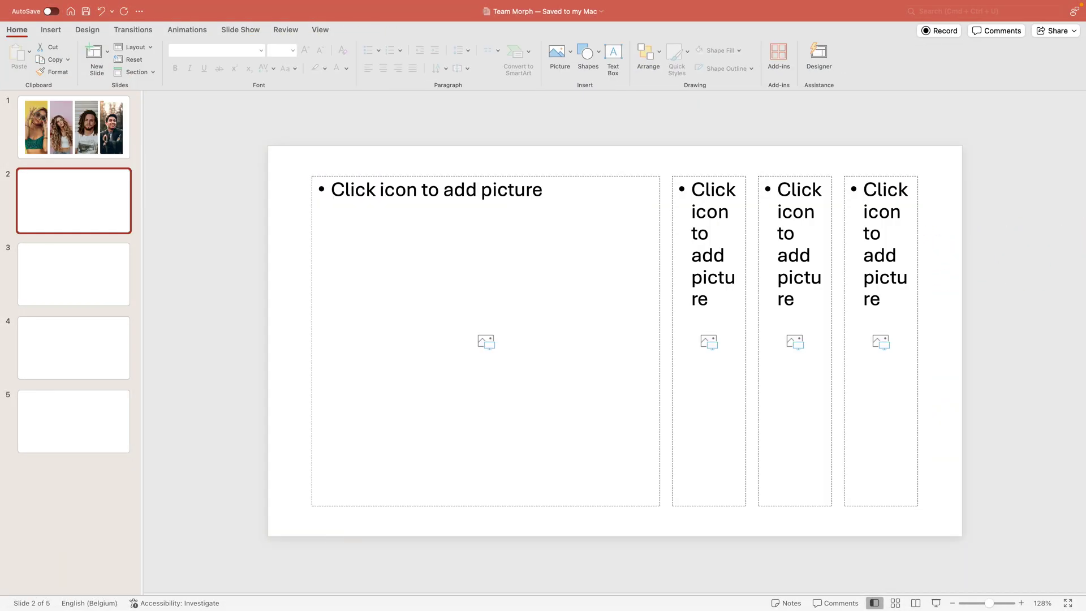
left_click_drag(1075, 266, 613, 276)
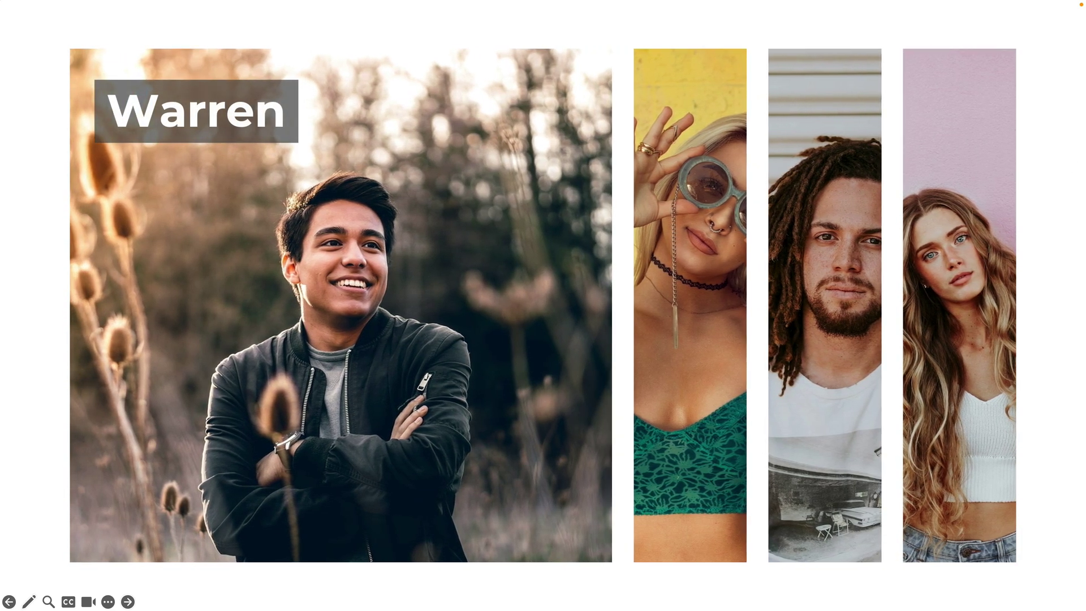
left_click(820, 135)
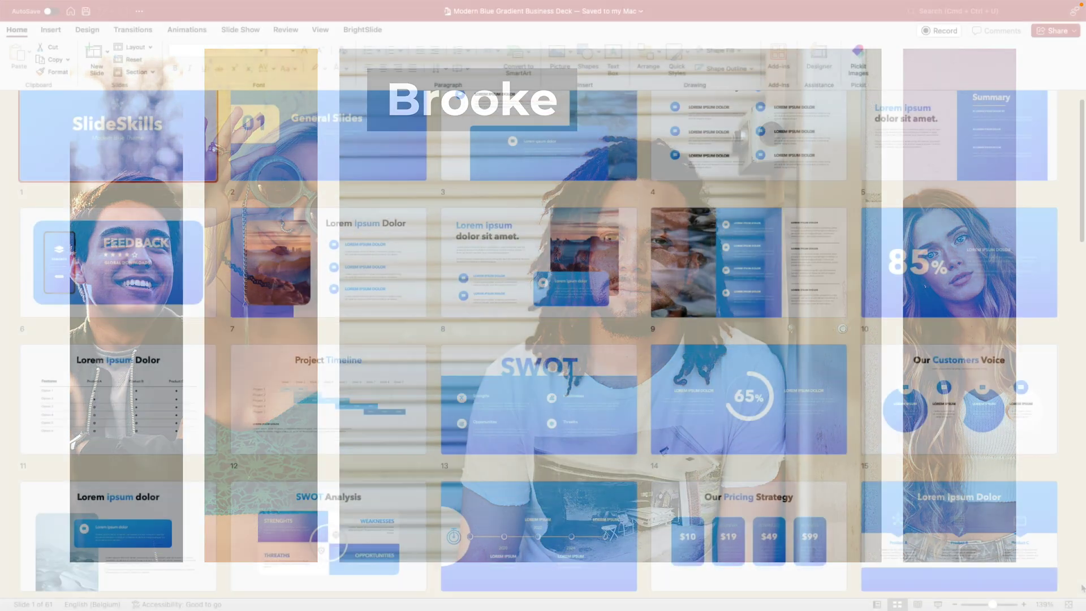
scroll(1081, 588, "down", 5)
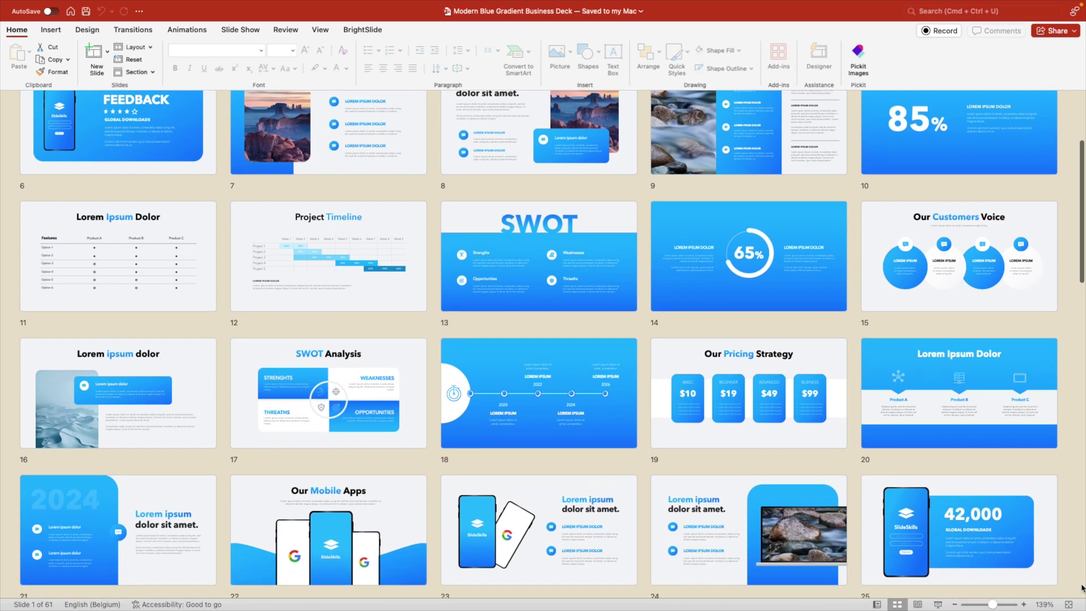
scroll(1081, 588, "down", 3)
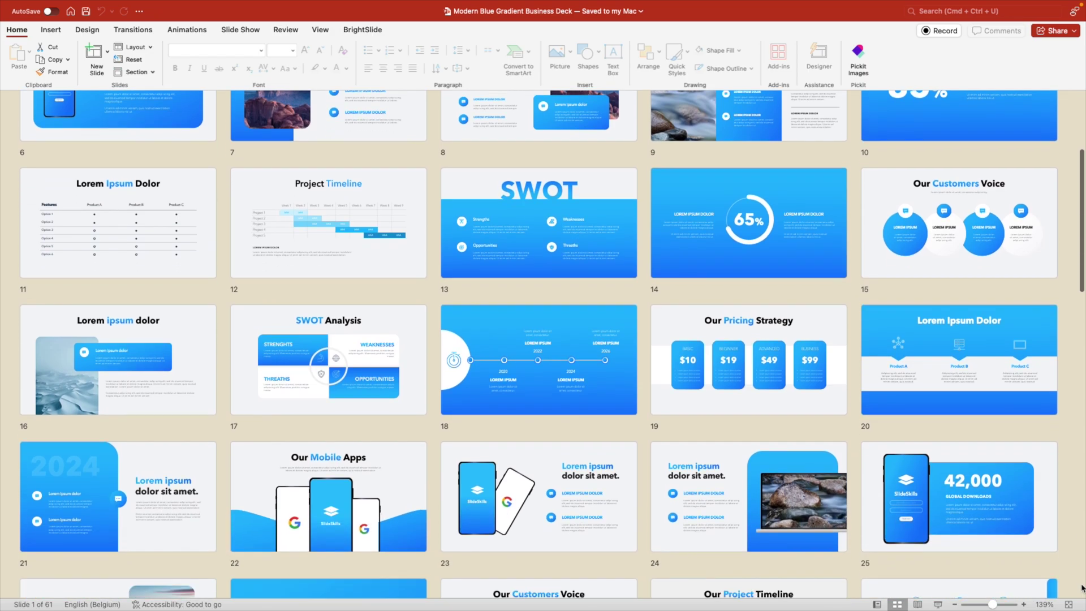
scroll(1081, 588, "down", 3)
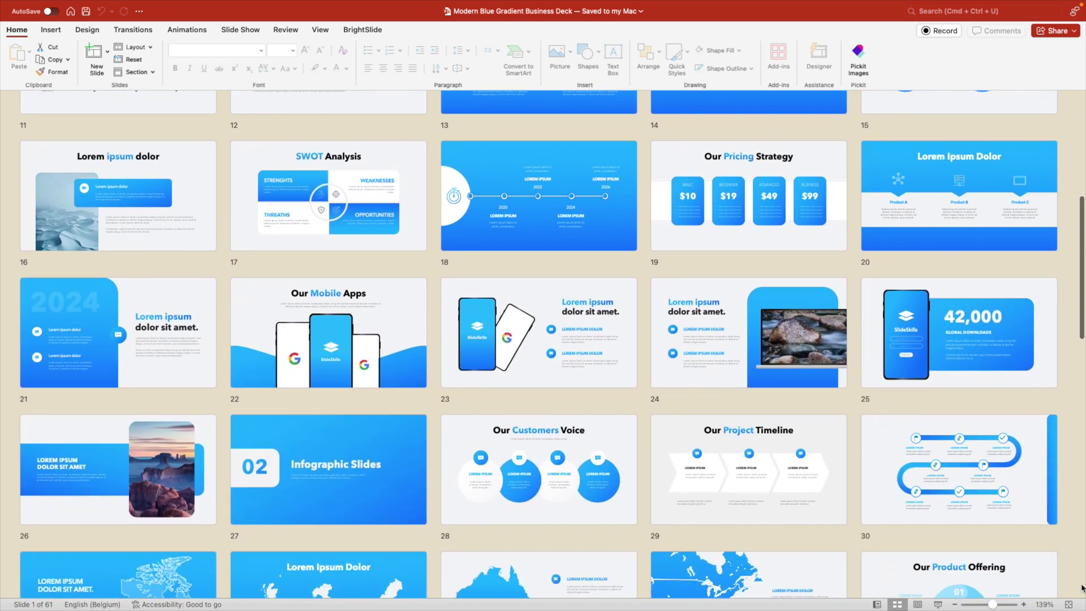
scroll(1081, 589, "down", 3)
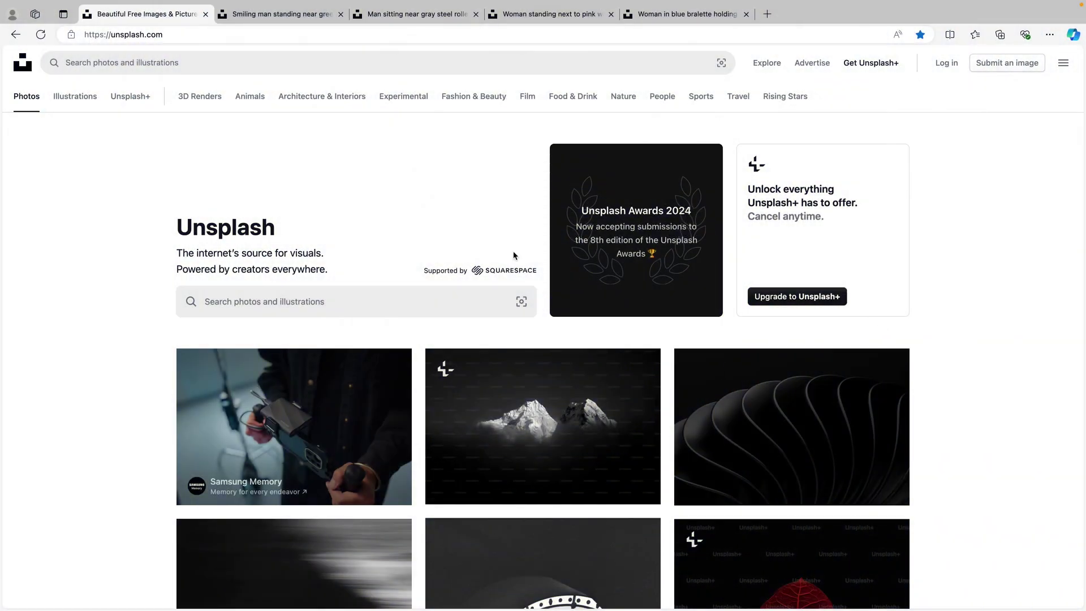
Search Unsplash for 'portrait'
left_click(189, 63)
type("po")
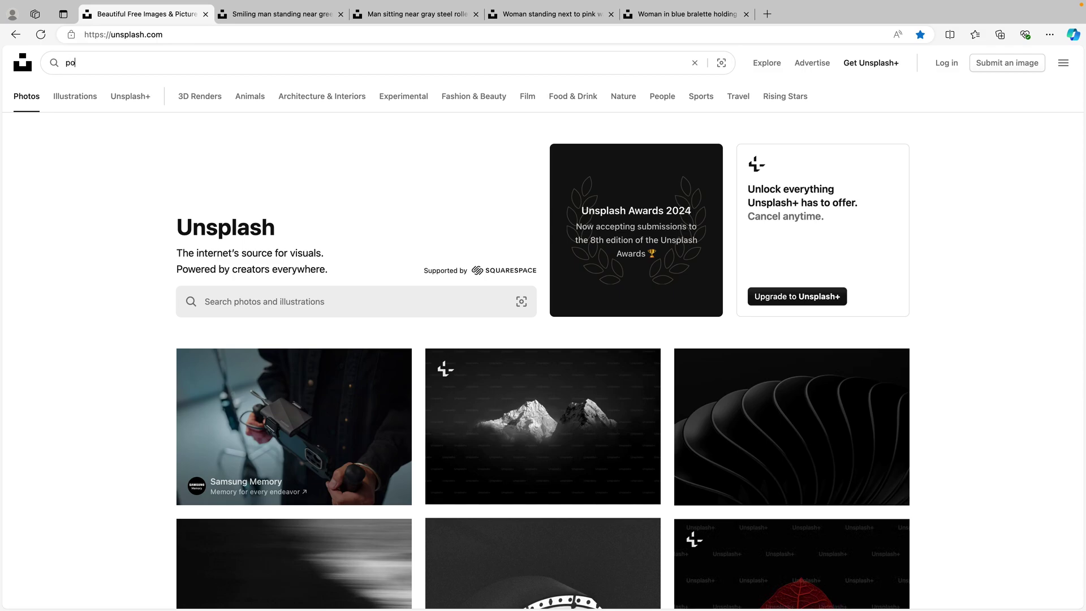
type("rtrait")
key("Return")
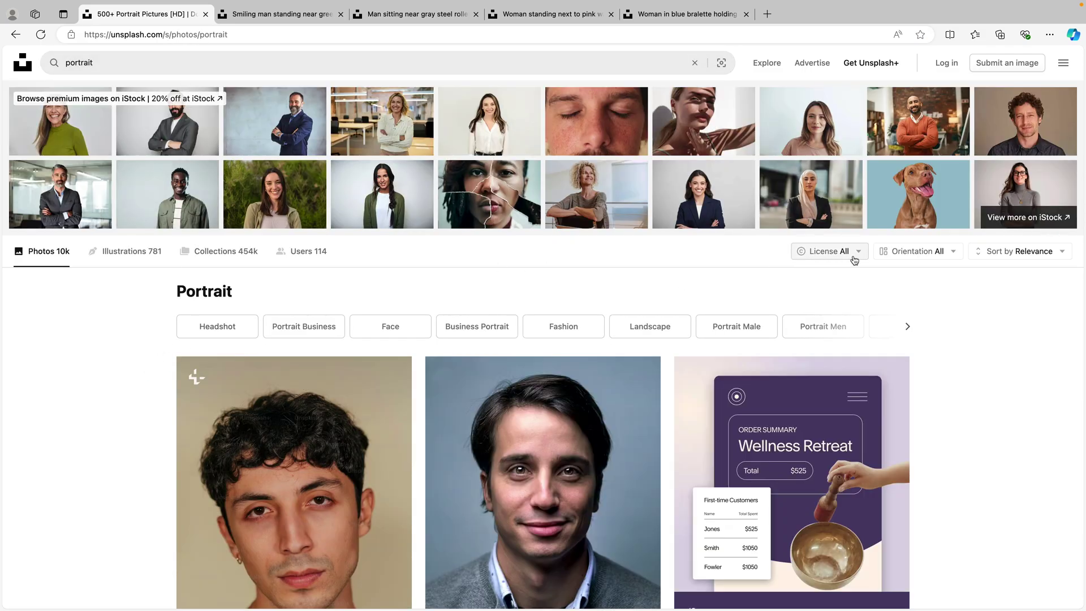
Filter the results to Free license and Landscape orientation, then scroll through them
left_click(854, 256)
left_click(836, 338)
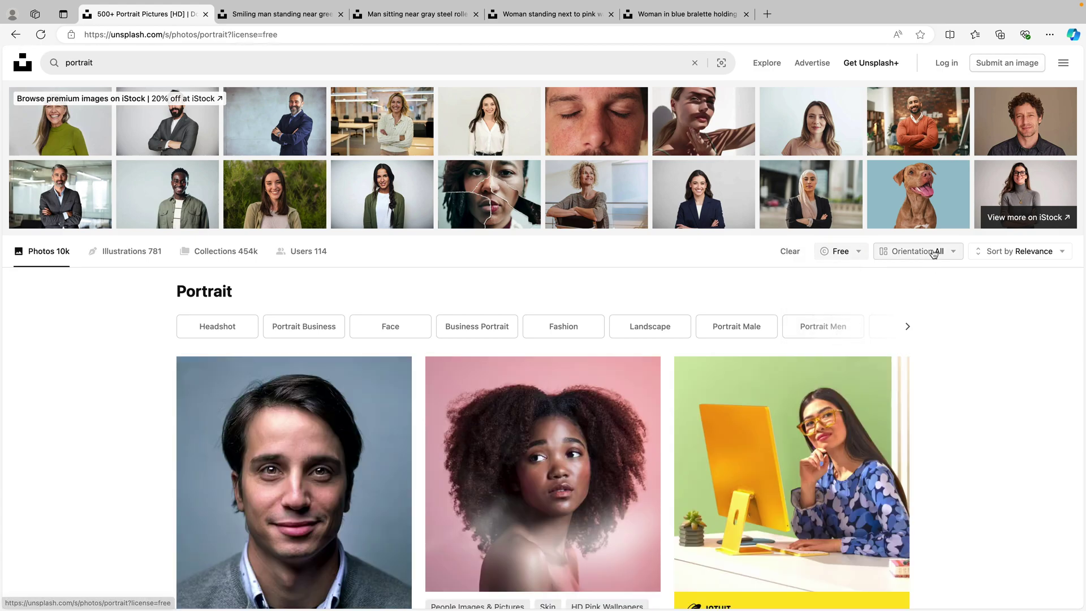
left_click(933, 251)
left_click(917, 318)
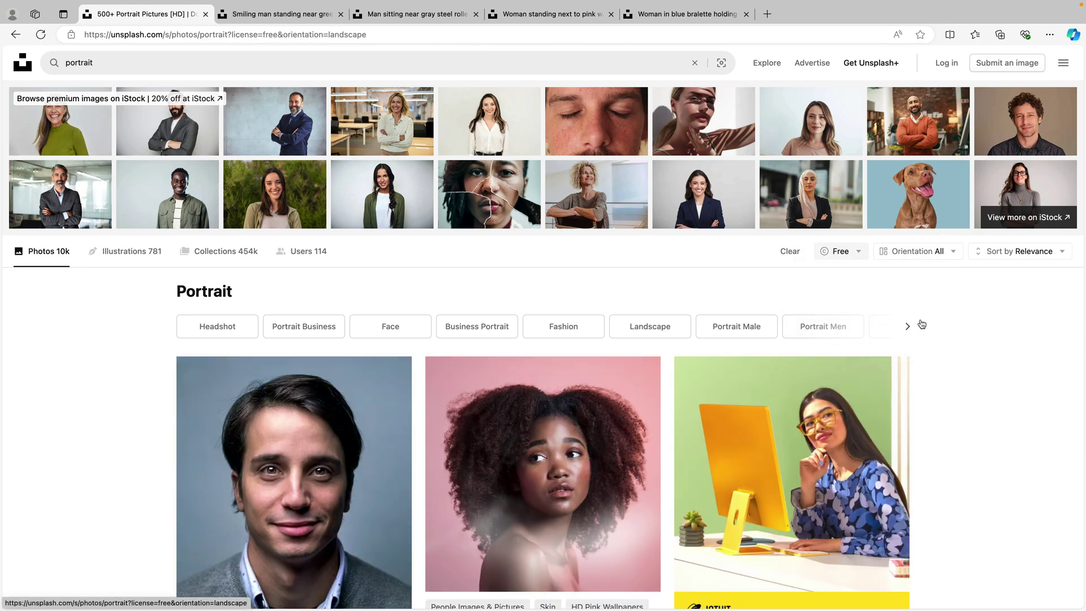
scroll(127, 370, "down", 7)
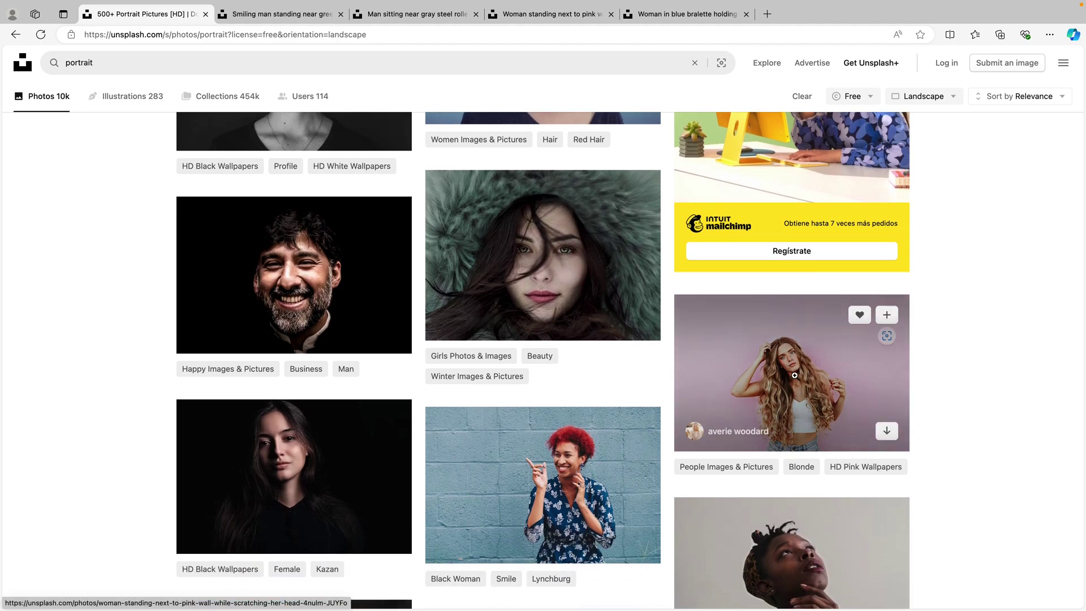
Open the pink-wall photo, then view each photo tab, ending on the round-sunglasses woman
left_click(693, 429)
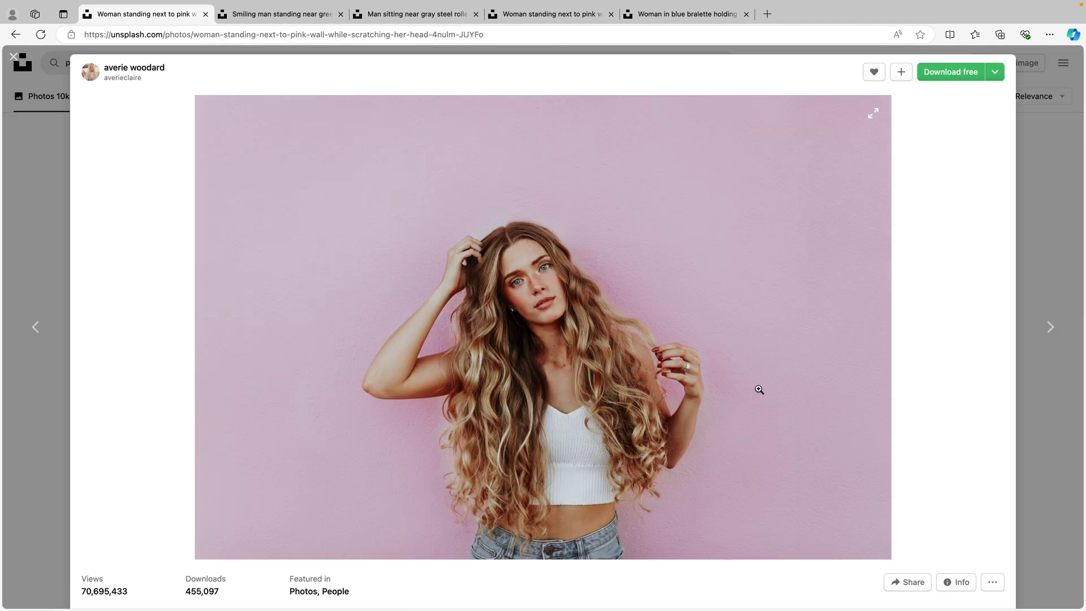
left_click(286, 19)
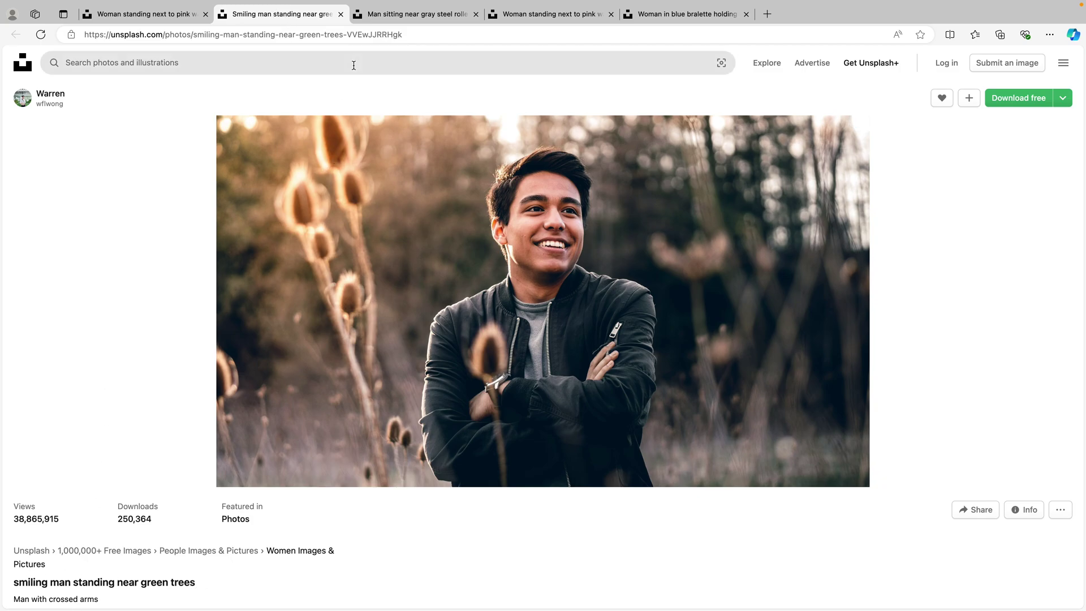
left_click(420, 17)
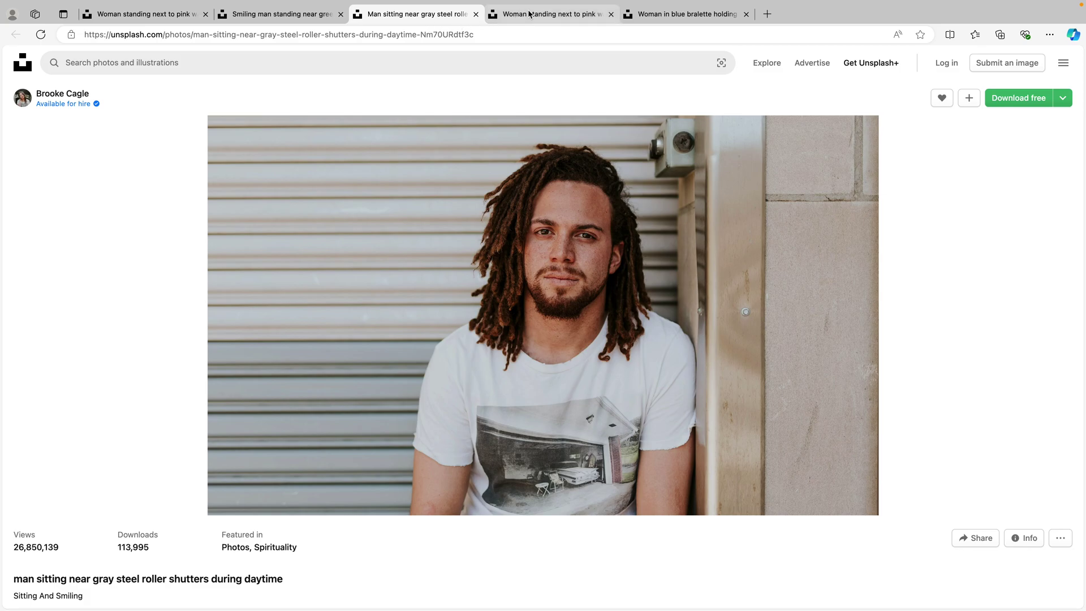
left_click(551, 6)
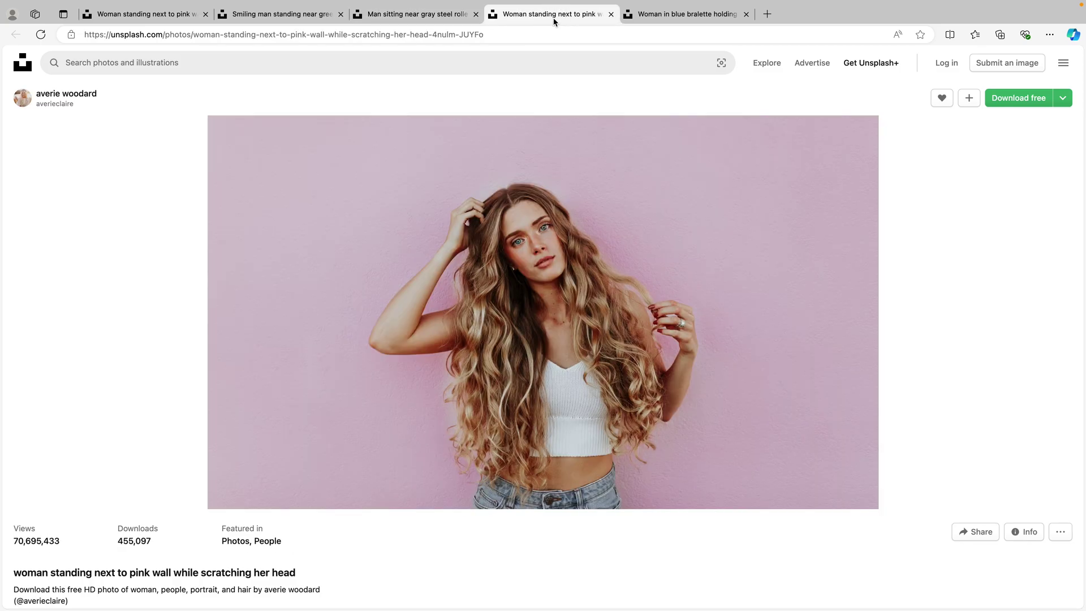
left_click(691, 16)
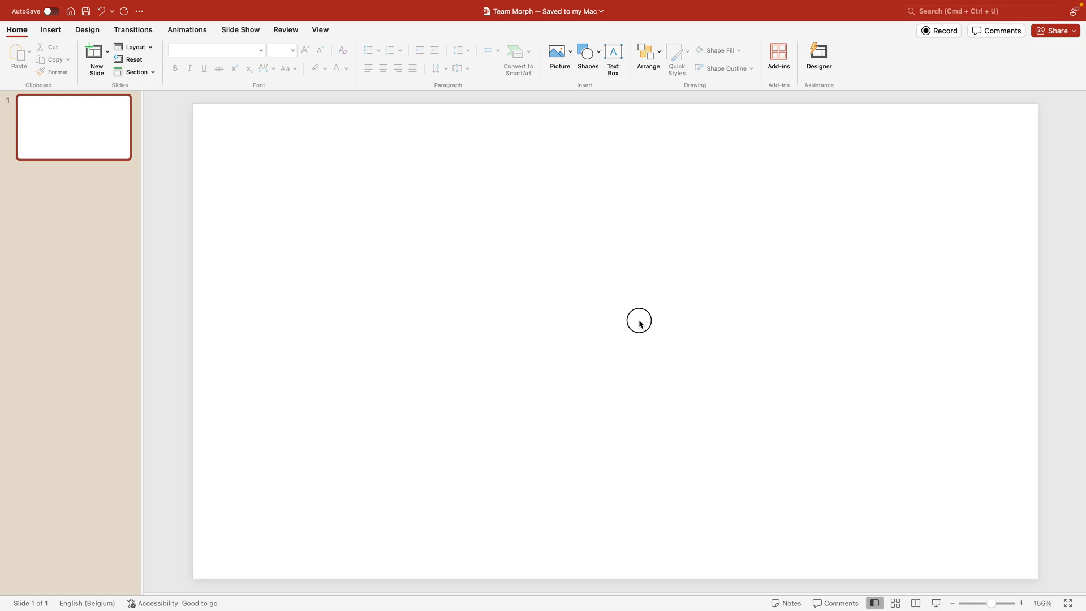
In Slide Master, delete the Blank layout's date, footer and slide-number placeholders
left_click(321, 30)
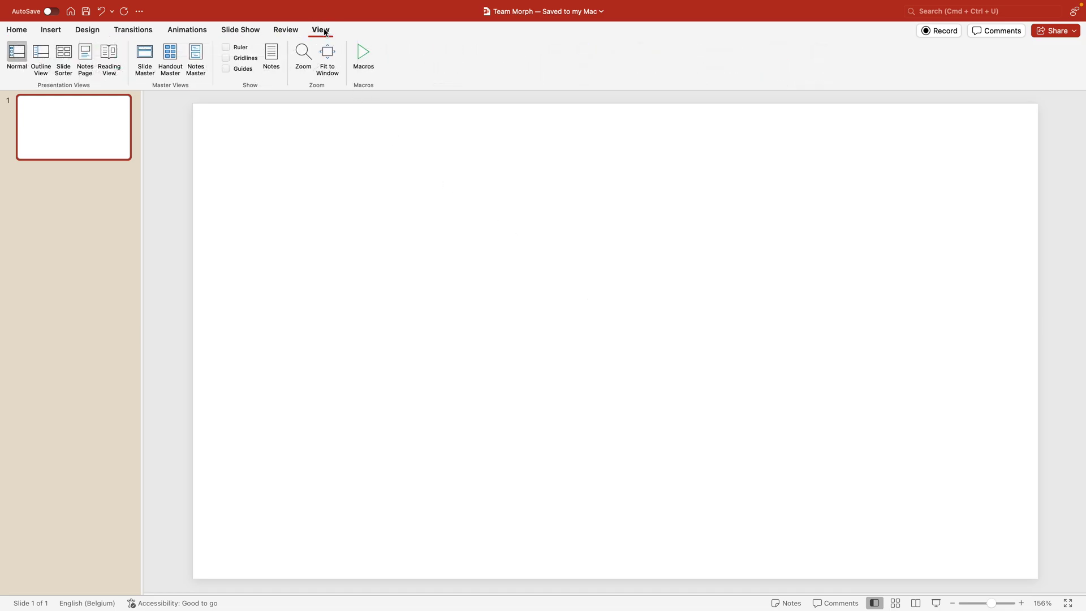
left_click(143, 55)
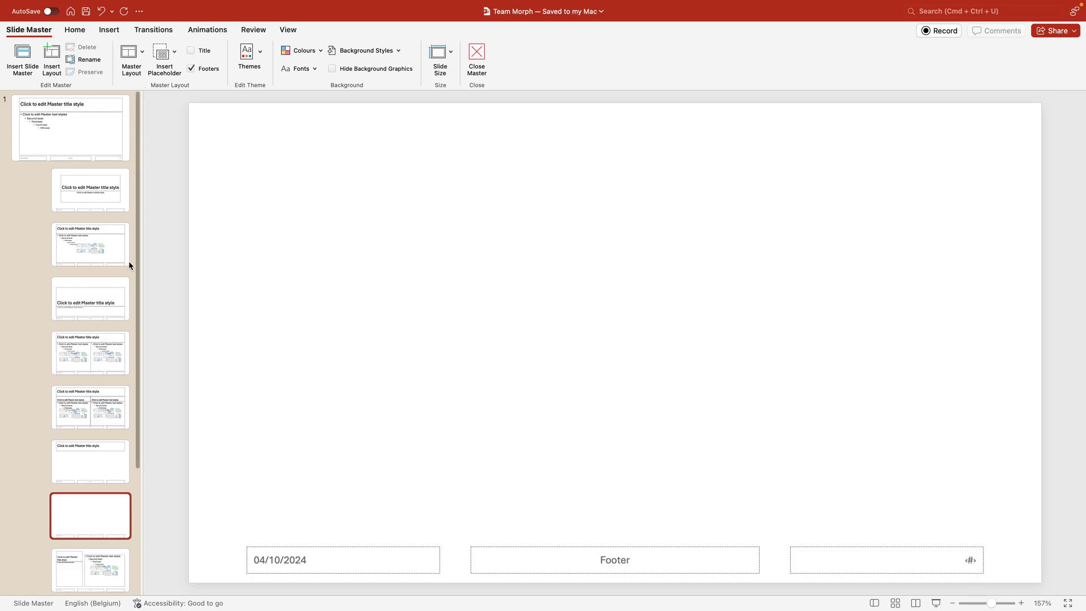
scroll(108, 395, "down", 3)
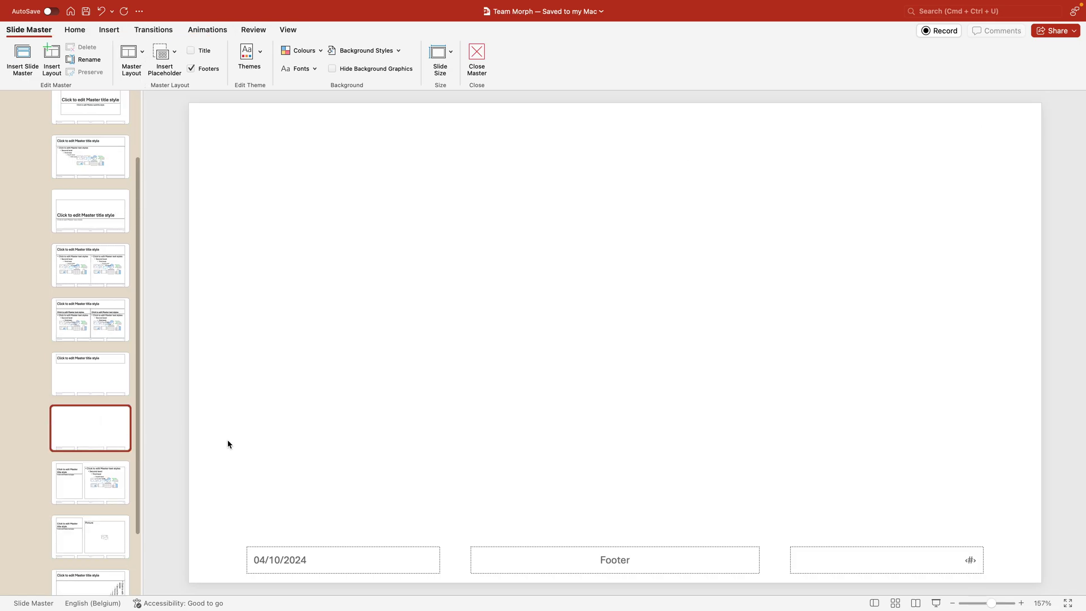
left_click_drag(208, 480, 1000, 587)
key("Delete")
scroll(890, 380, "down", 3)
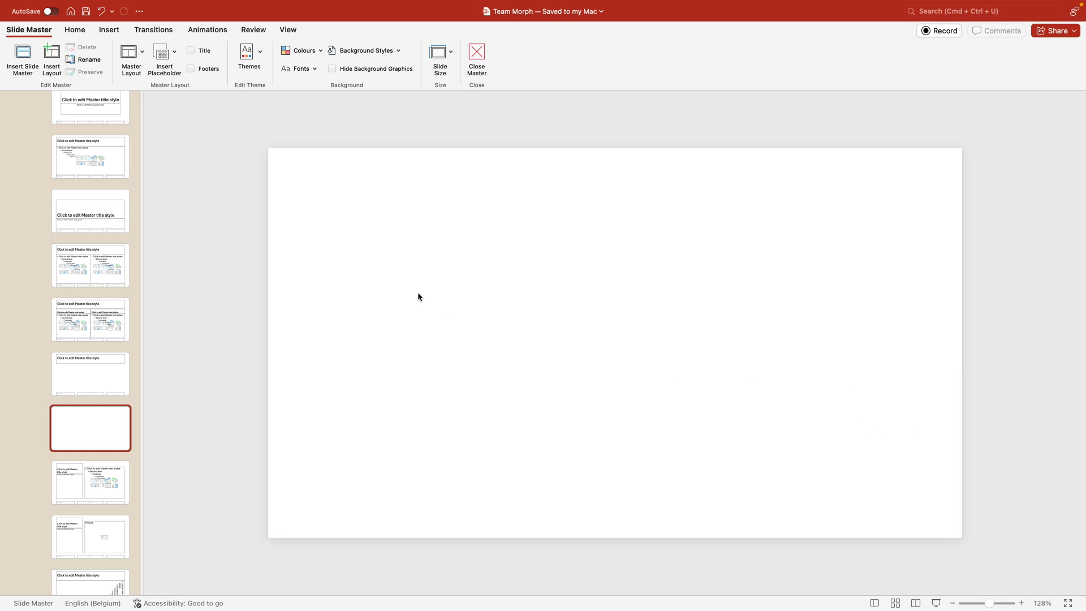
Draw a tall picture placeholder on the left of the blank master layout
left_click(175, 54)
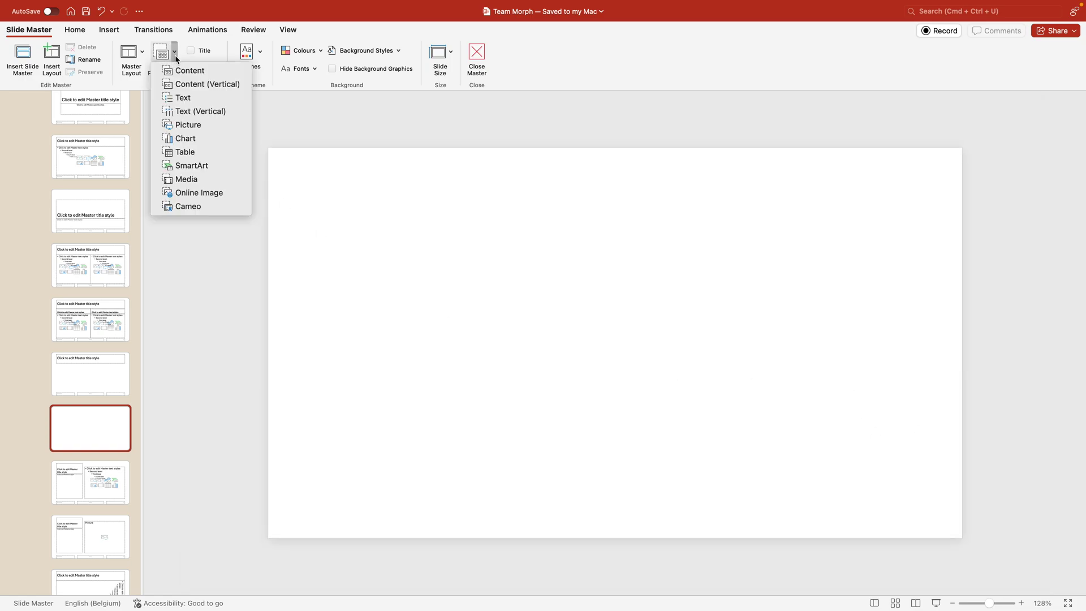
left_click(192, 124)
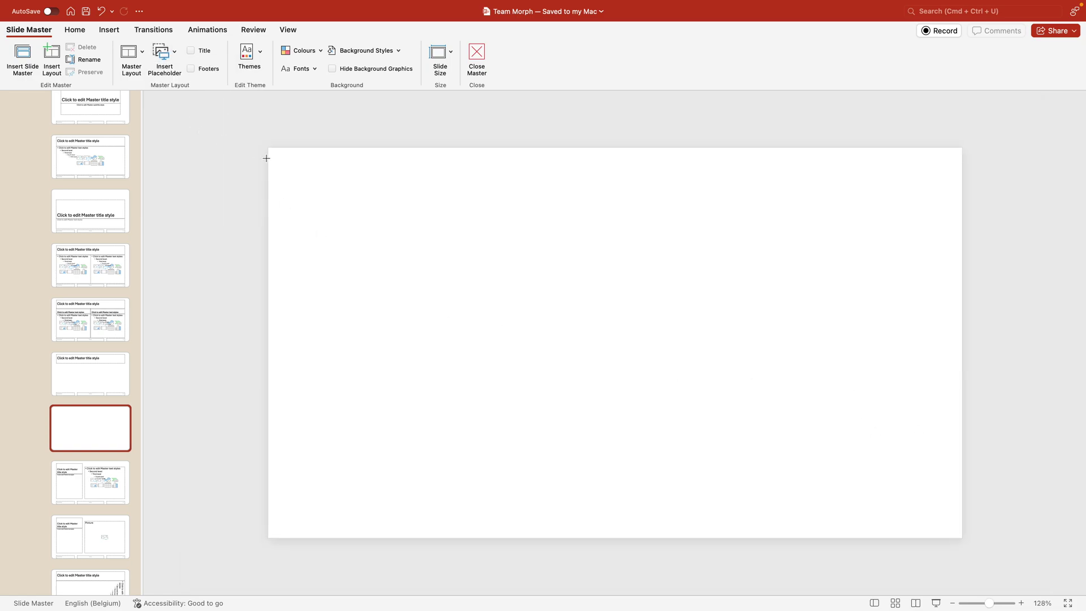
left_click_drag(268, 147, 408, 538)
left_click_drag(338, 148, 341, 179)
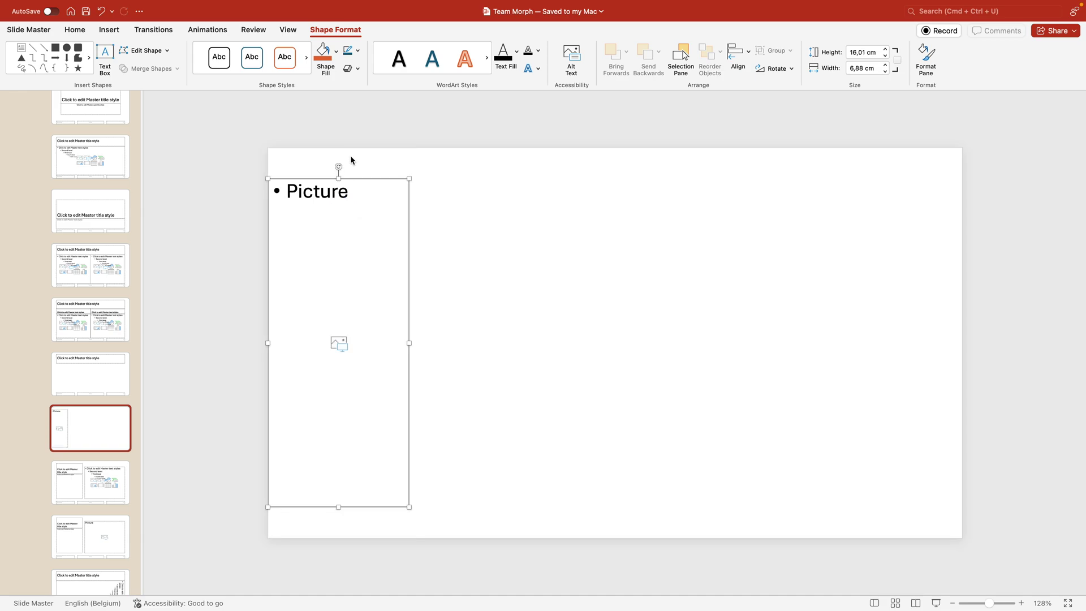
left_click_drag(407, 422, 608, 424)
Copy it into four placeholders and distribute them horizontally across the slide
left_click_drag(608, 432, 926, 429)
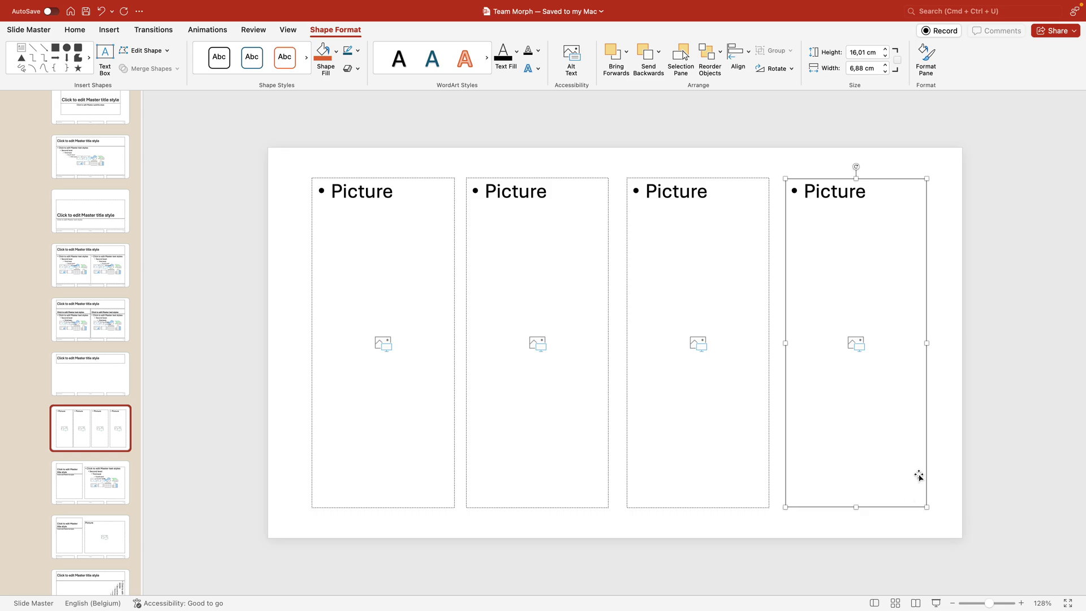
left_click_drag(921, 470, 912, 470)
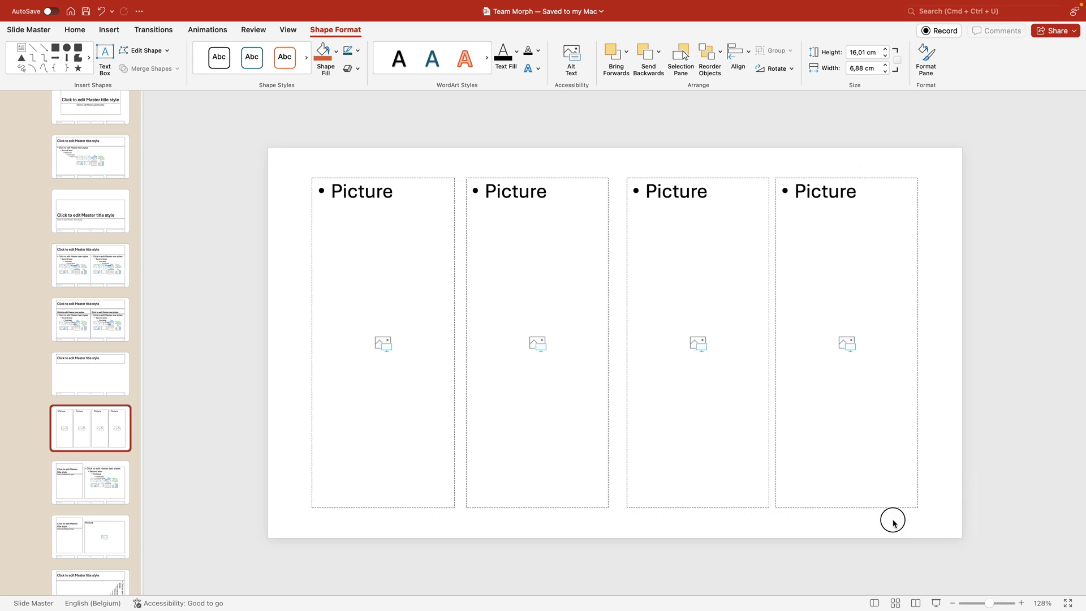
left_click_drag(962, 528, 142, 150)
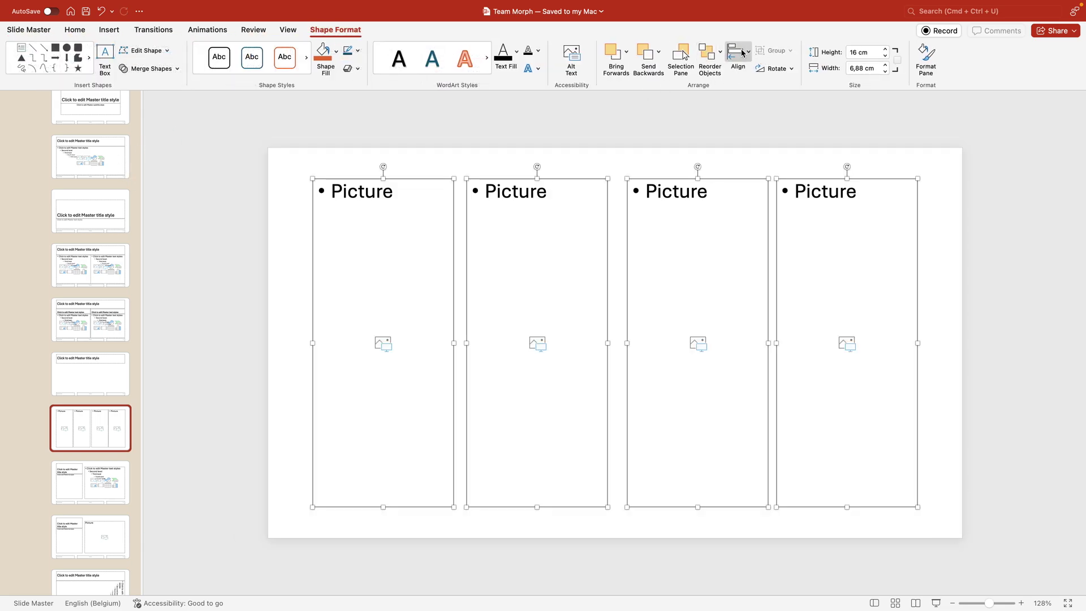
left_click(736, 52)
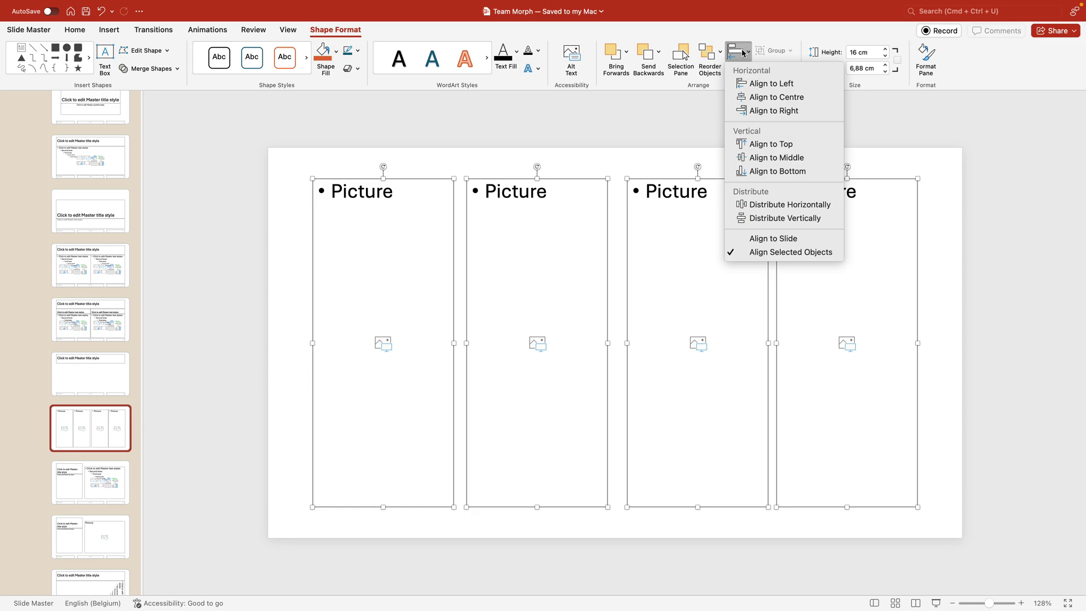
left_click(786, 205)
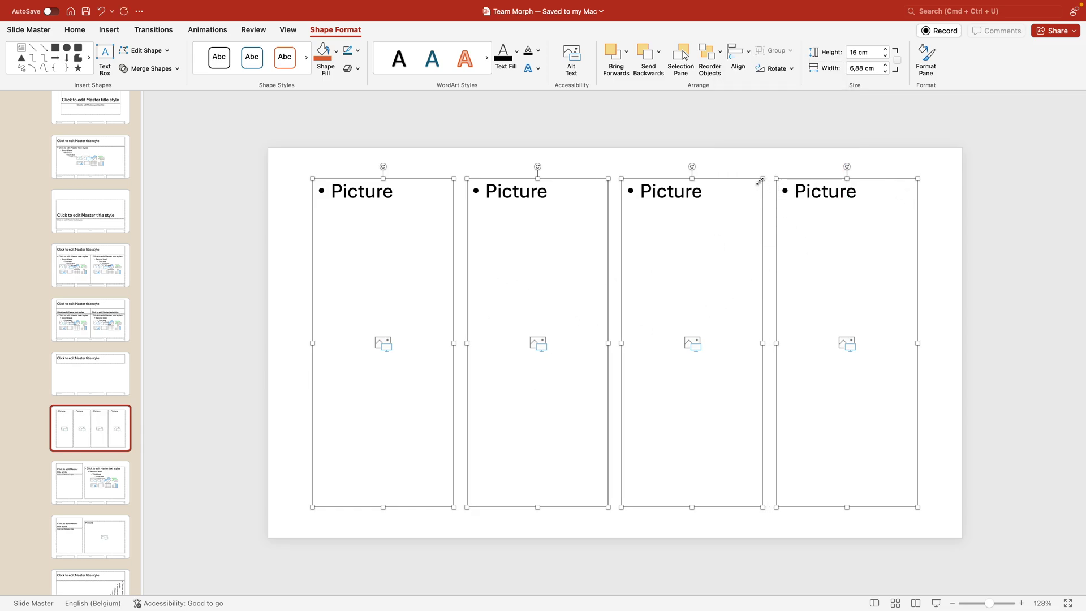
left_click(148, 410)
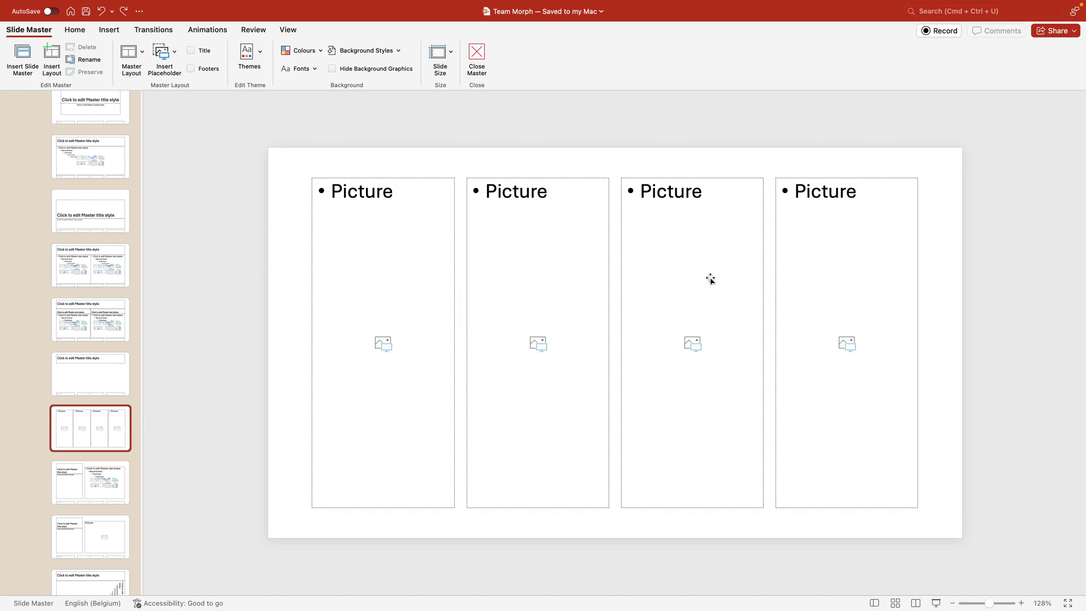
Duplicate the four-picture master layout
left_click(100, 425)
key("super+d")
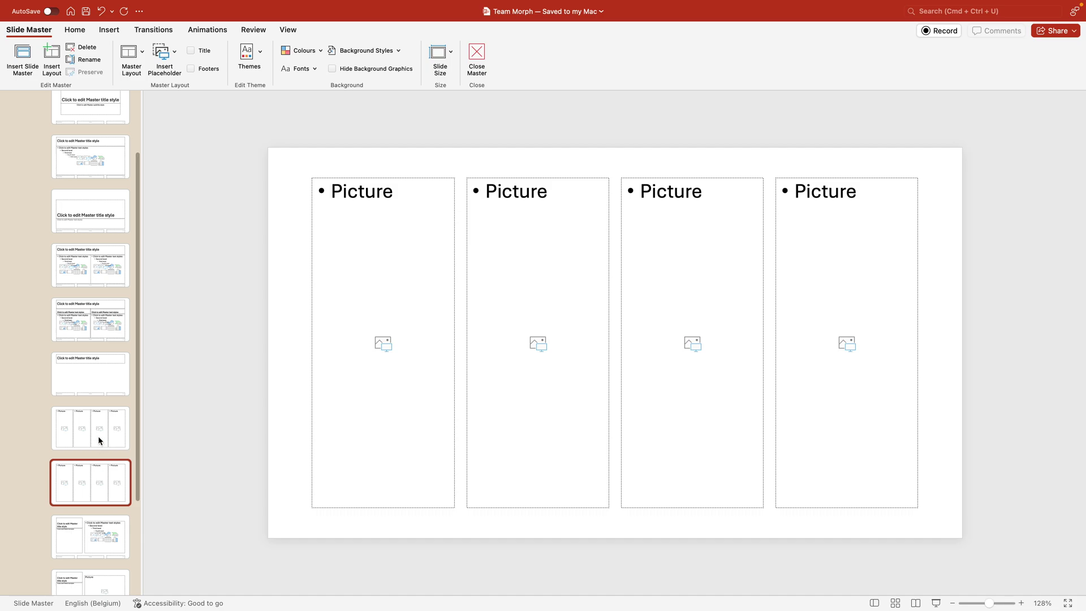
right_click(95, 492)
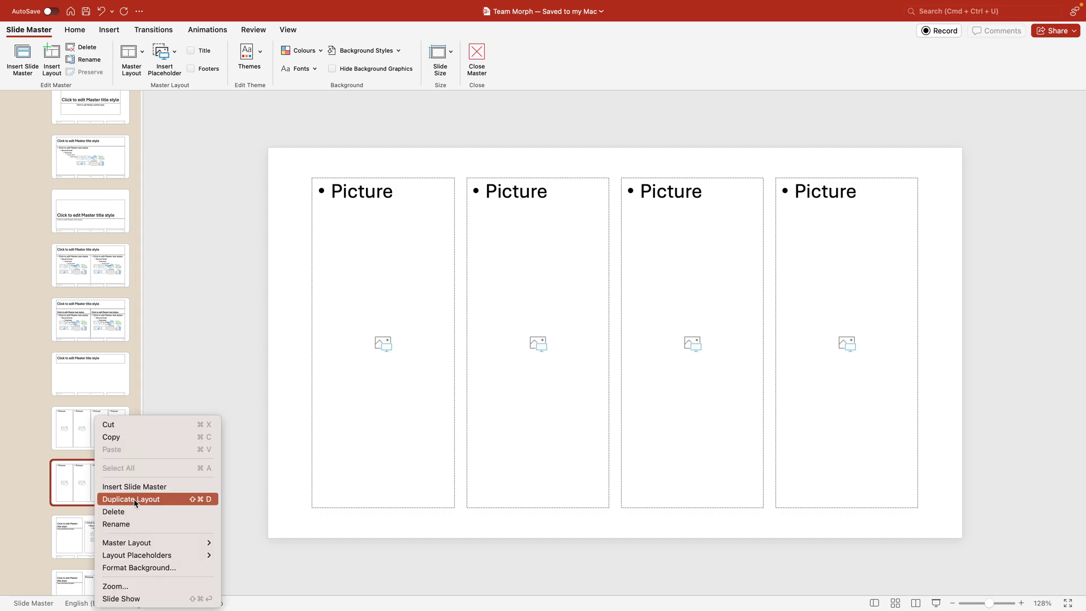
left_click(64, 484)
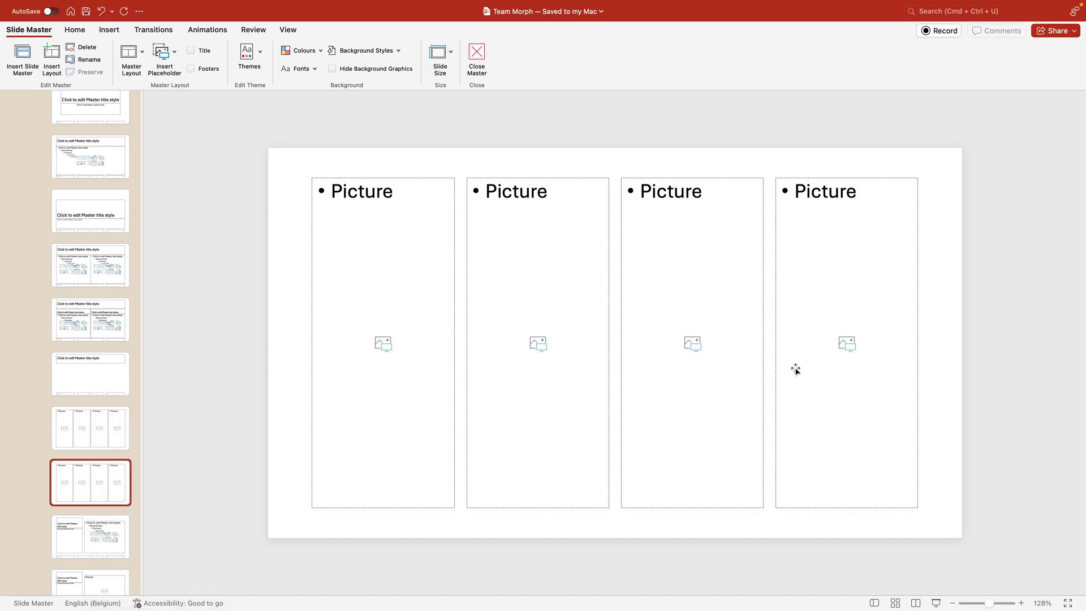
Narrow the fourth and third picture placeholders and move them to the right
left_click(778, 387)
left_click_drag(776, 343, 844, 340)
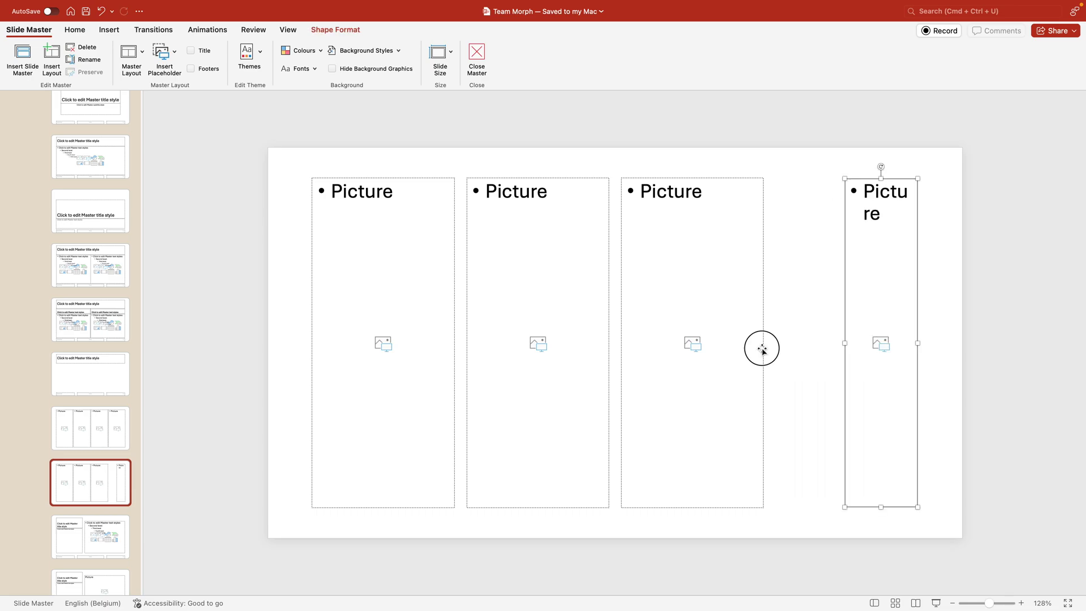
left_click(761, 347)
left_click_drag(621, 343, 694, 350)
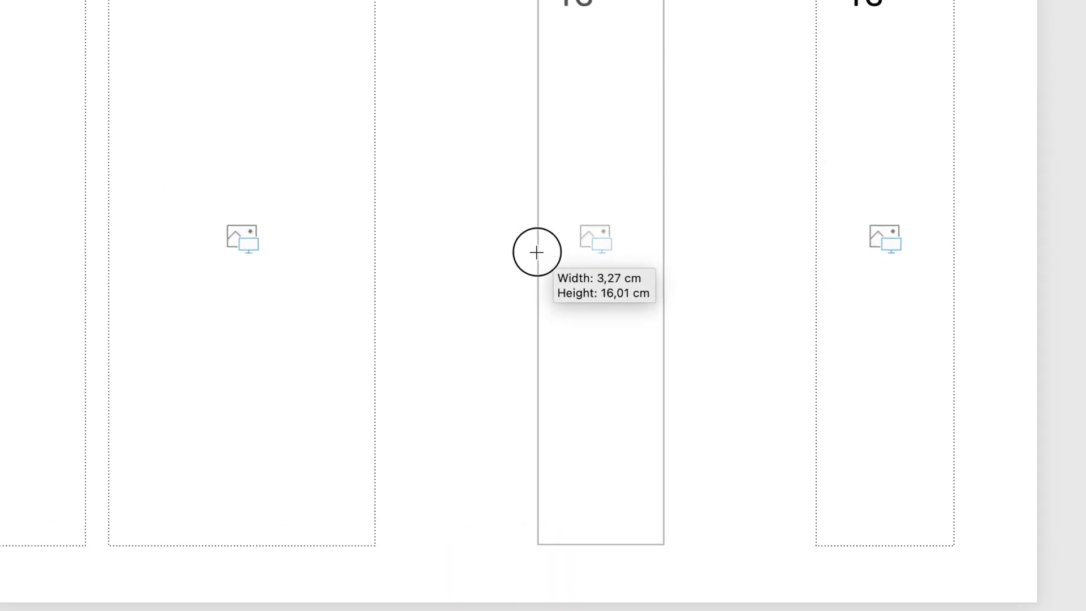
left_click_drag(536, 253, 527, 243)
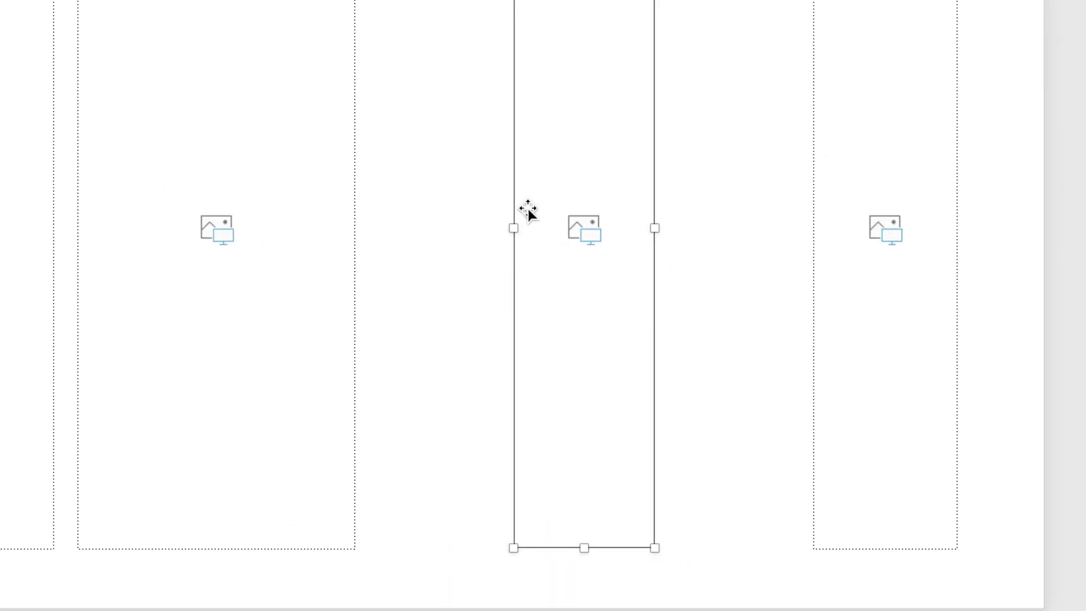
left_click_drag(515, 182, 641, 181)
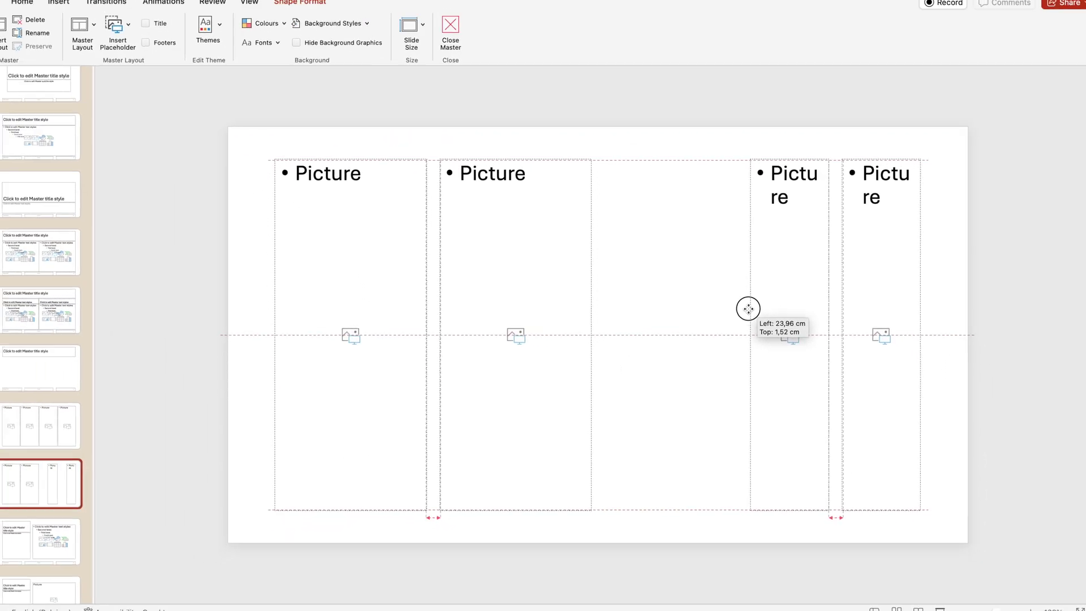
left_click_drag(749, 308, 747, 309)
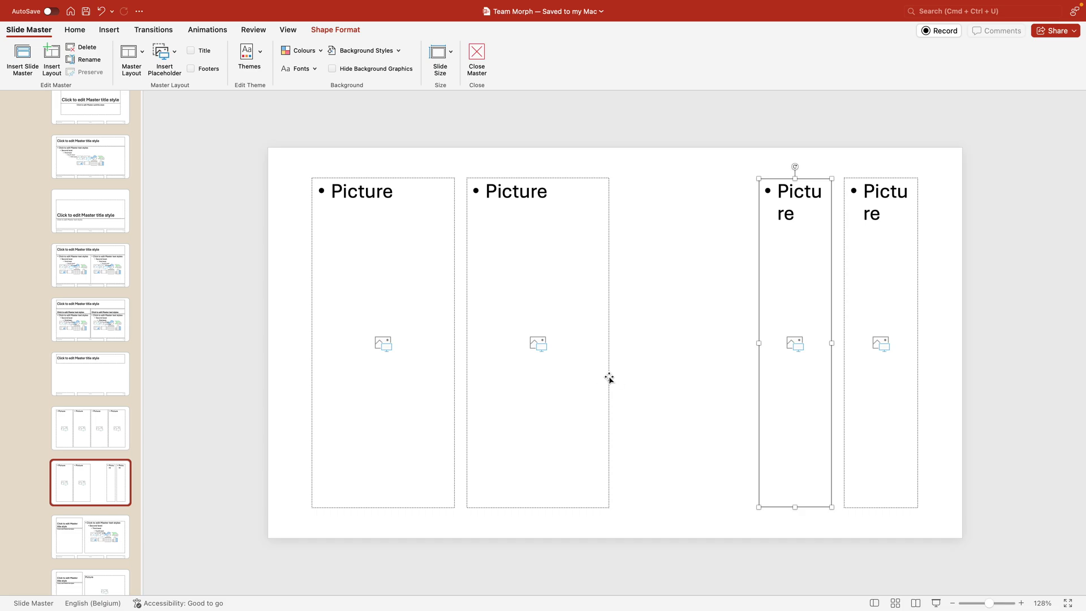
Narrow the second placeholder, widen the first to fill the gap, and duplicate the layout
left_click(590, 372)
left_click_drag(467, 343, 675, 318)
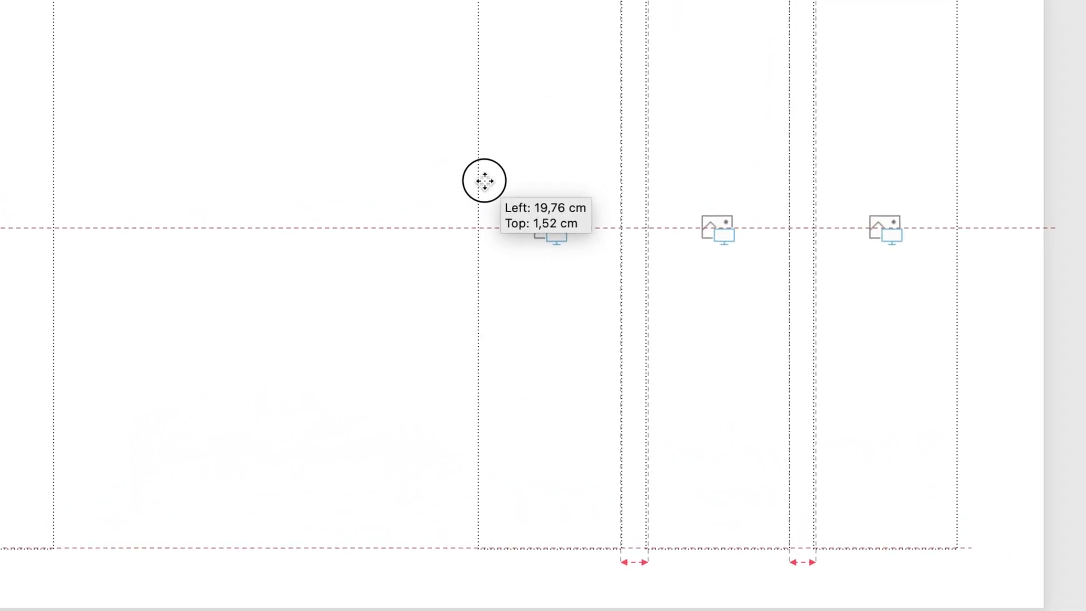
left_click_drag(484, 181, 484, 180)
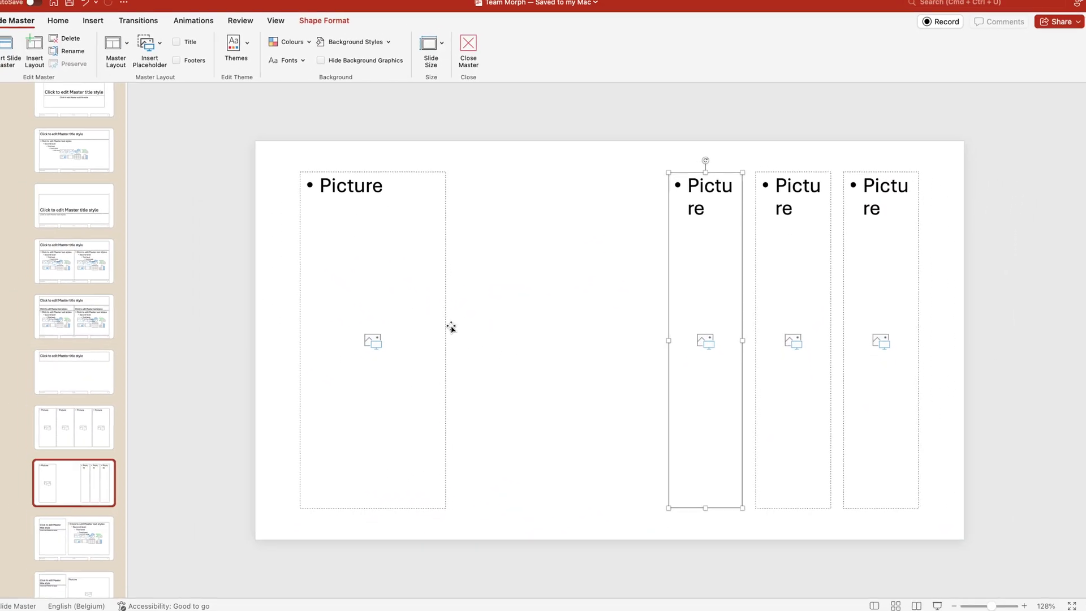
left_click(451, 327)
left_click_drag(447, 339, 659, 356)
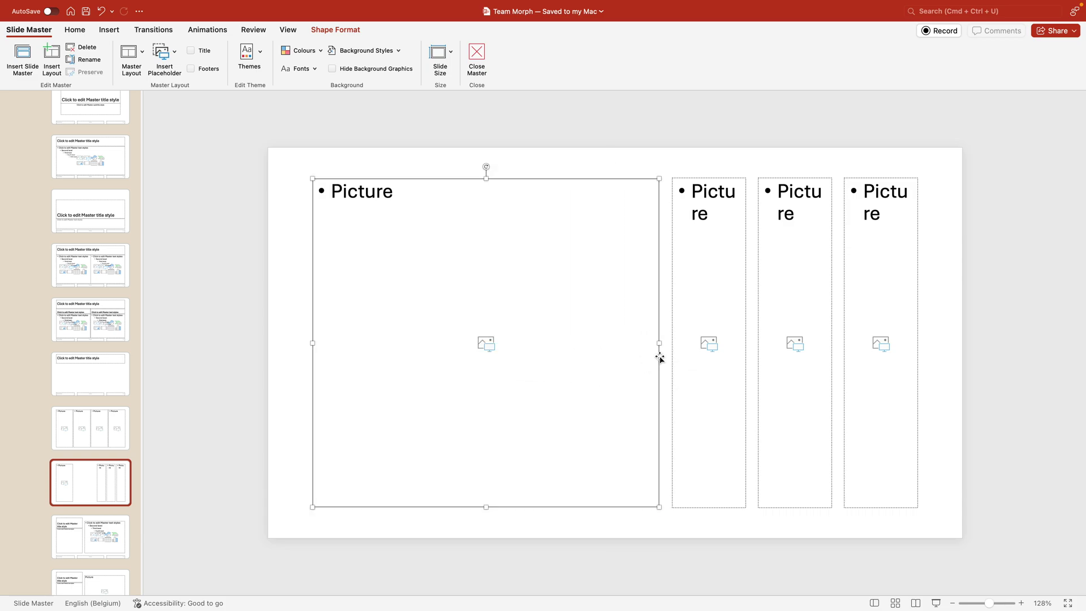
left_click(105, 477)
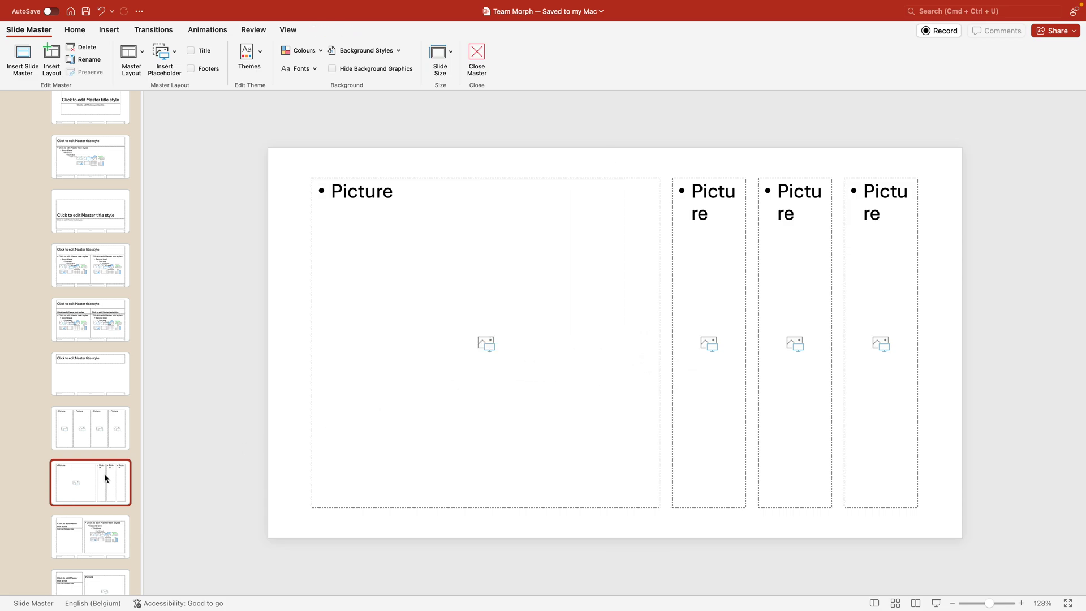
key("super+d")
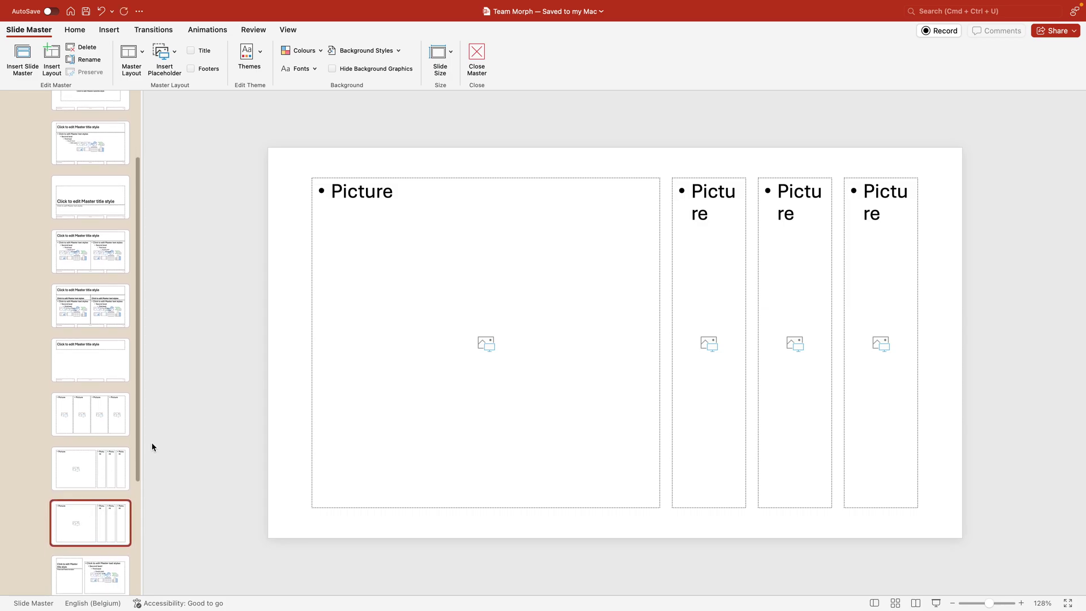
Make the second picture placeholder wide and the first narrow, then duplicate the layout
left_click(658, 343)
left_click_drag(659, 343, 385, 332)
left_click(673, 325)
left_click_drag(673, 343, 398, 338)
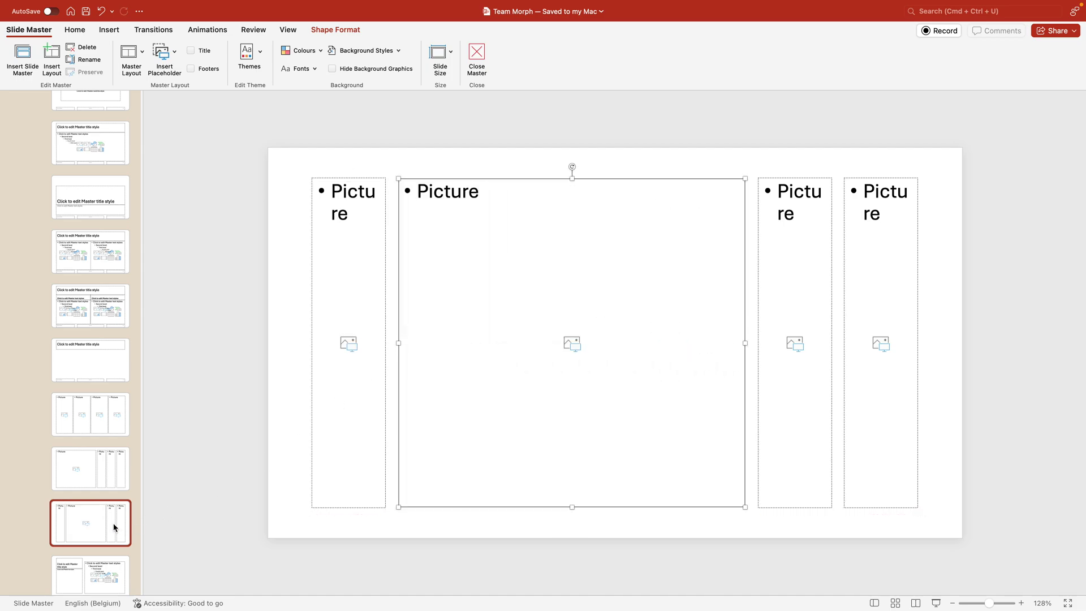
left_click(113, 527)
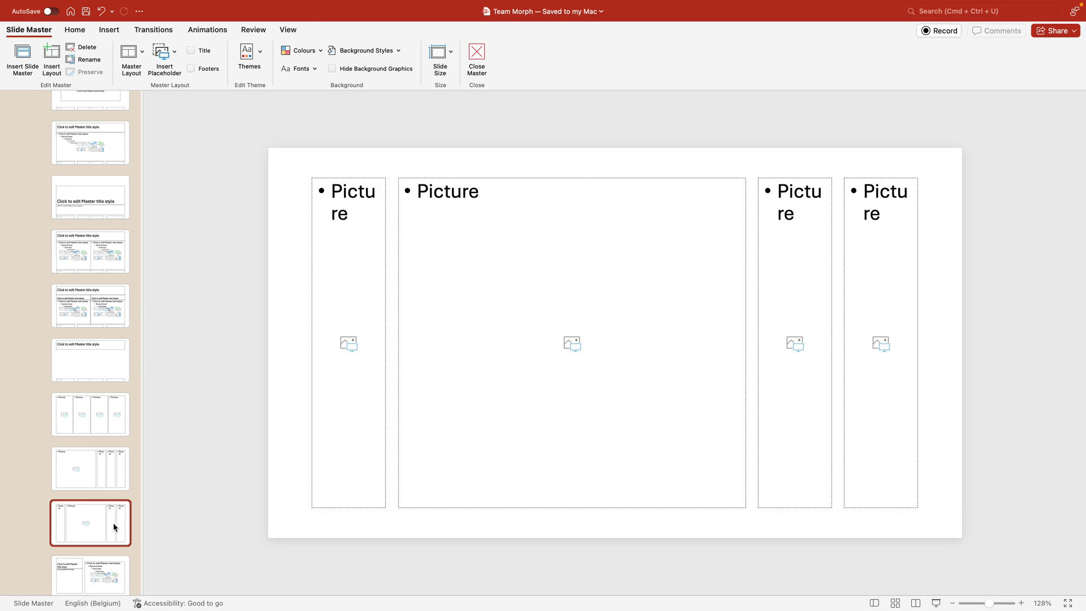
key("super+d")
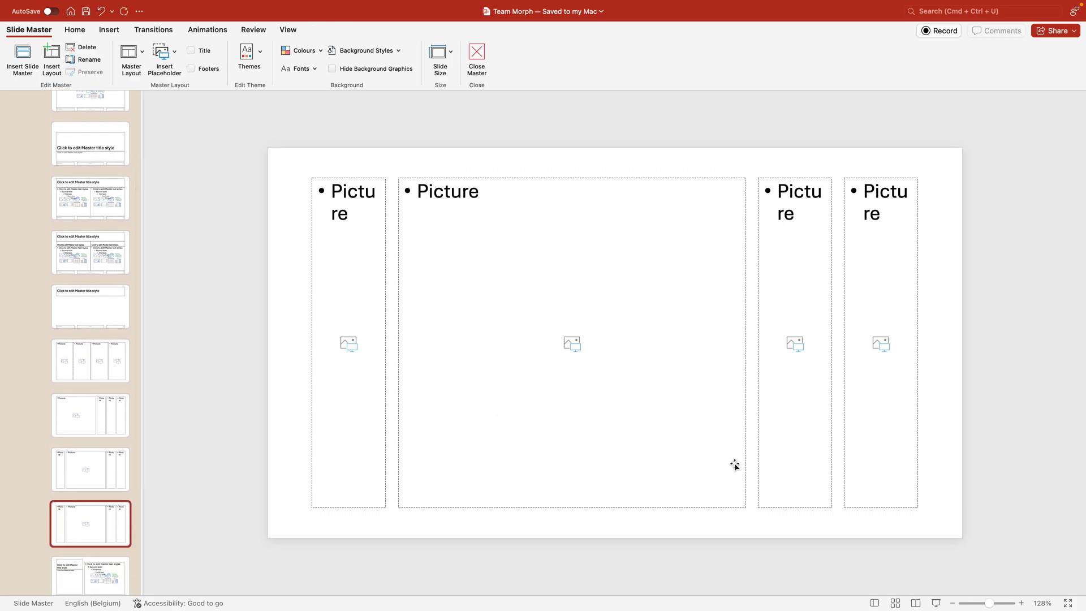
Make the third placeholder wide and the second narrow, then duplicate the layout
left_click(745, 458)
left_click_drag(747, 341, 471, 338)
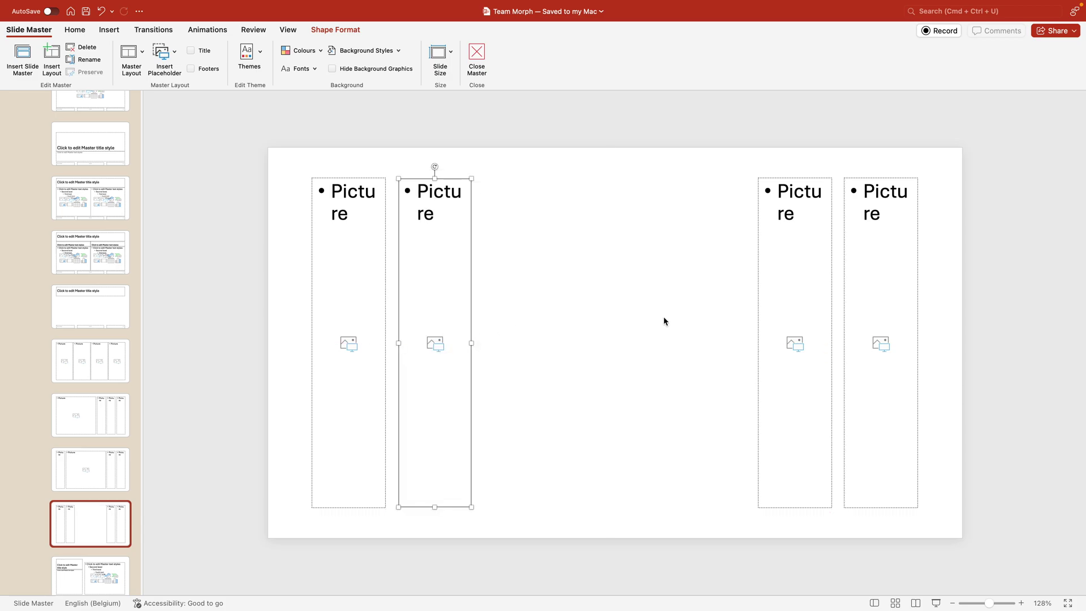
left_click(759, 341)
left_click_drag(758, 344, 484, 333)
left_click(114, 519)
key("super+d")
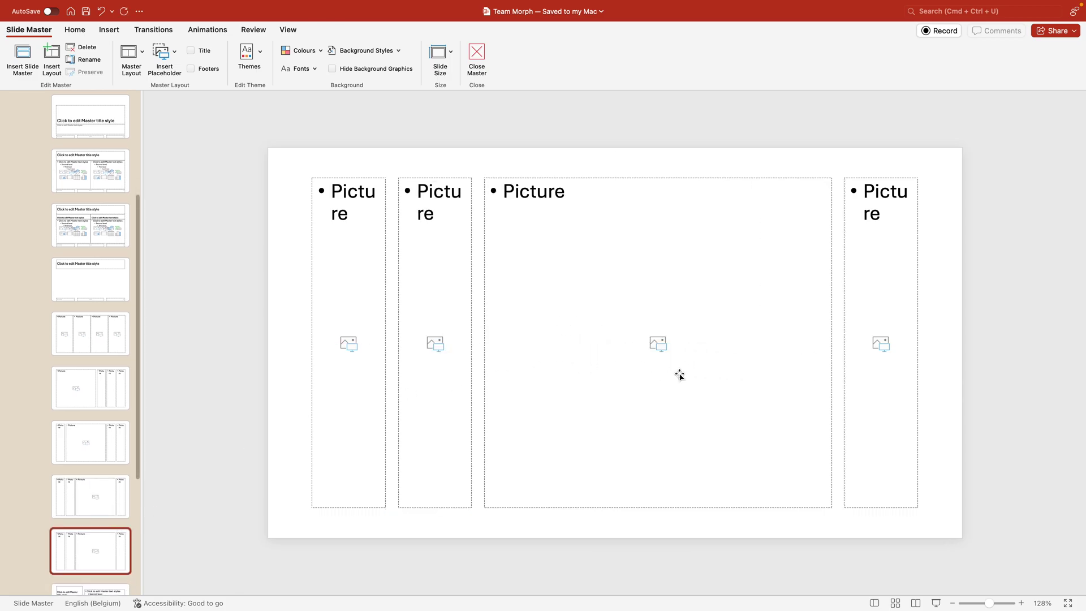
Narrow the third placeholder so the fourth becomes the wide one
left_click(830, 388)
left_click_drag(829, 342, 570, 353)
left_click(846, 342)
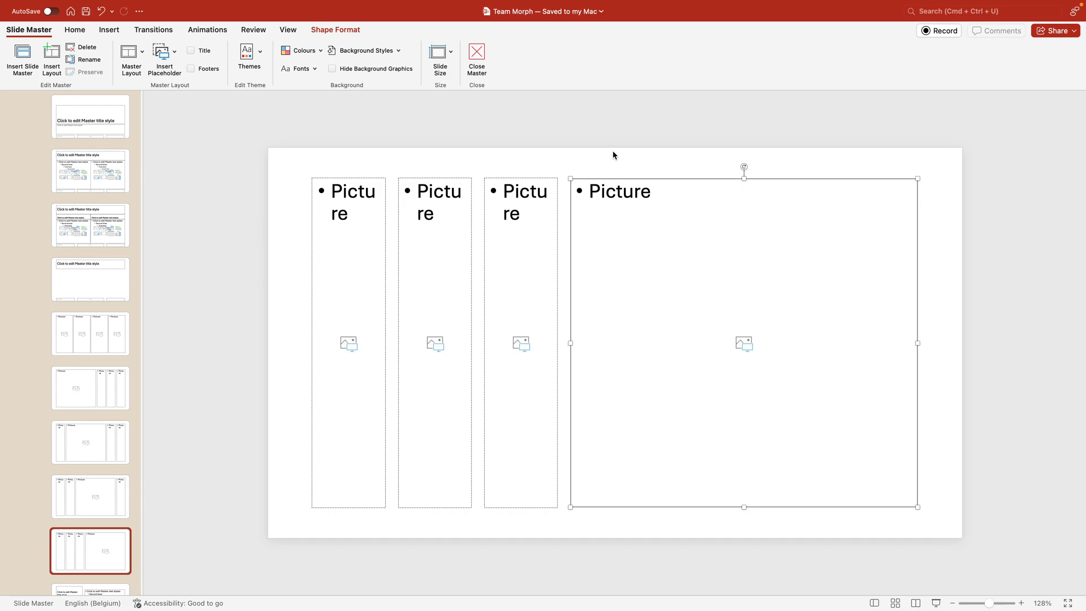
left_click(580, 163)
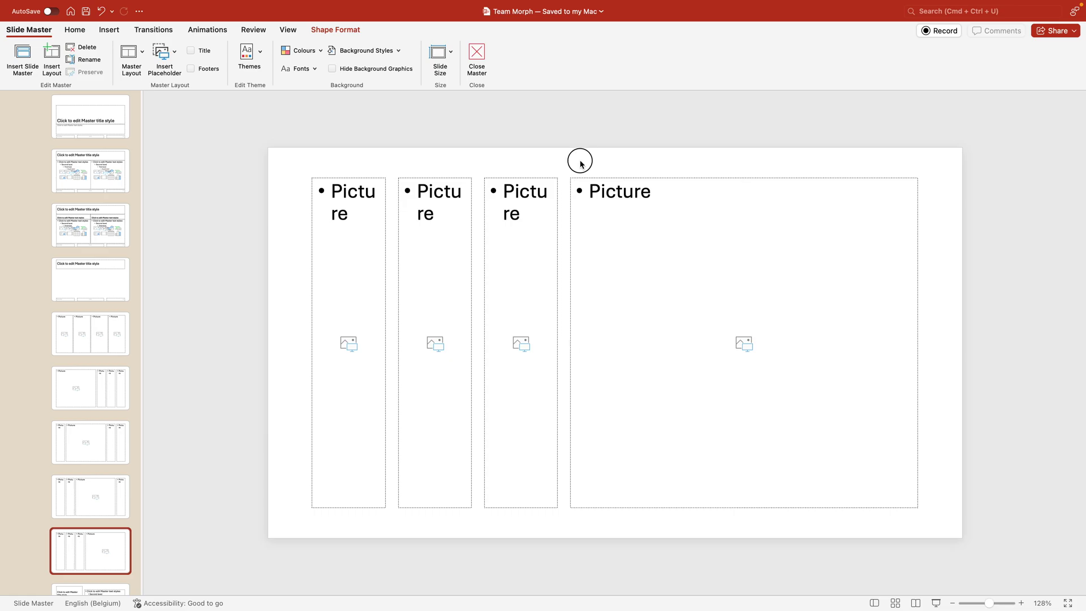
Close Slide Master, add a four-picture slide, and delete the blank first slide
left_click(477, 63)
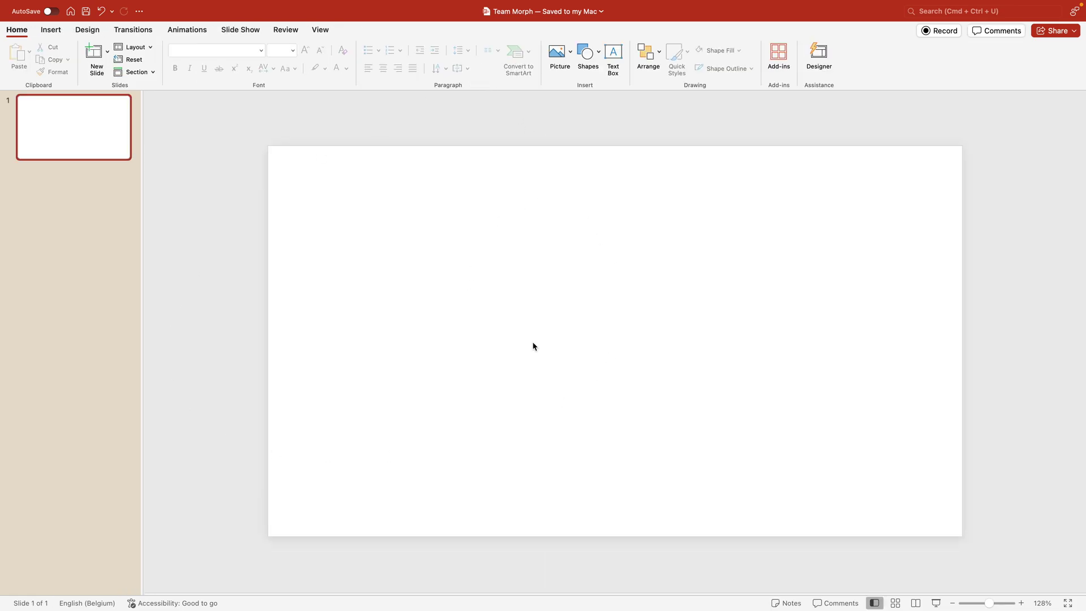
left_click(107, 56)
left_click(161, 134)
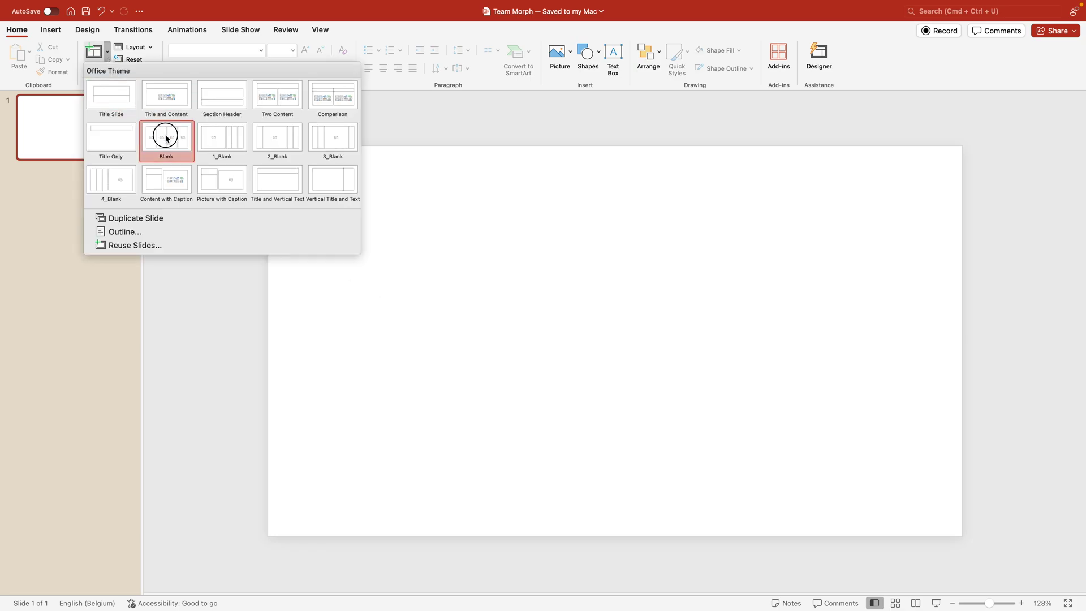
left_click(74, 134)
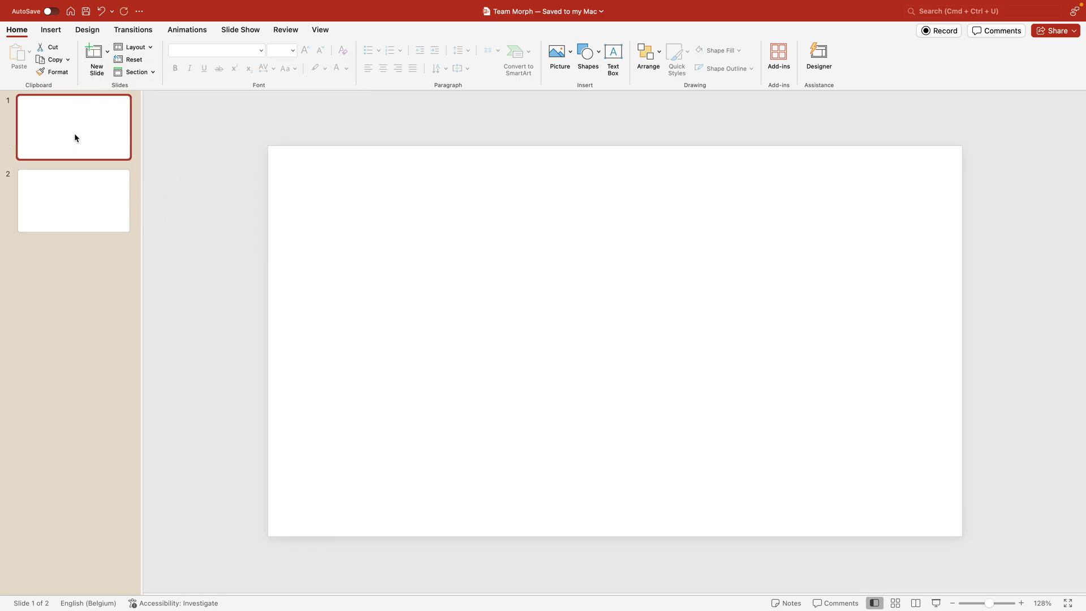
key("Delete")
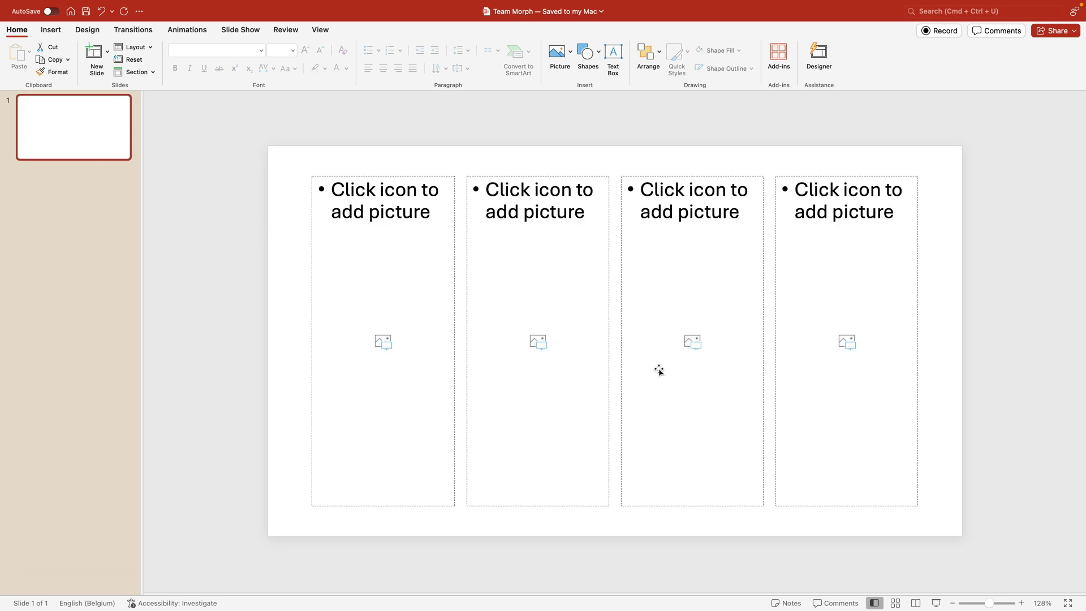
Add slides 2–5 using the 1_Blank, 2_Blank, wide-third and wide-fourth layouts
left_click(106, 192)
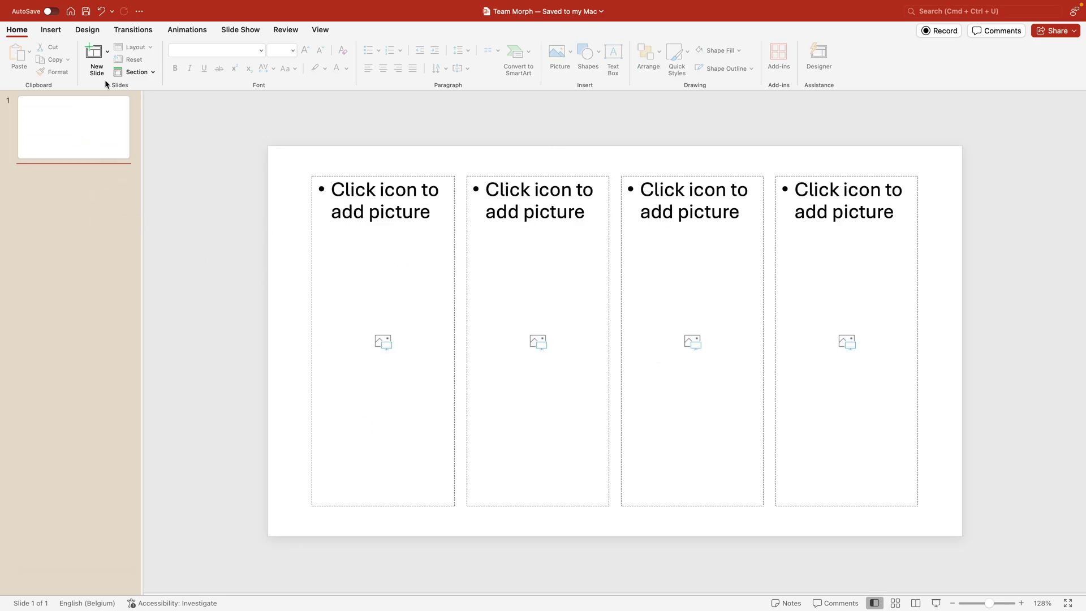
left_click(107, 52)
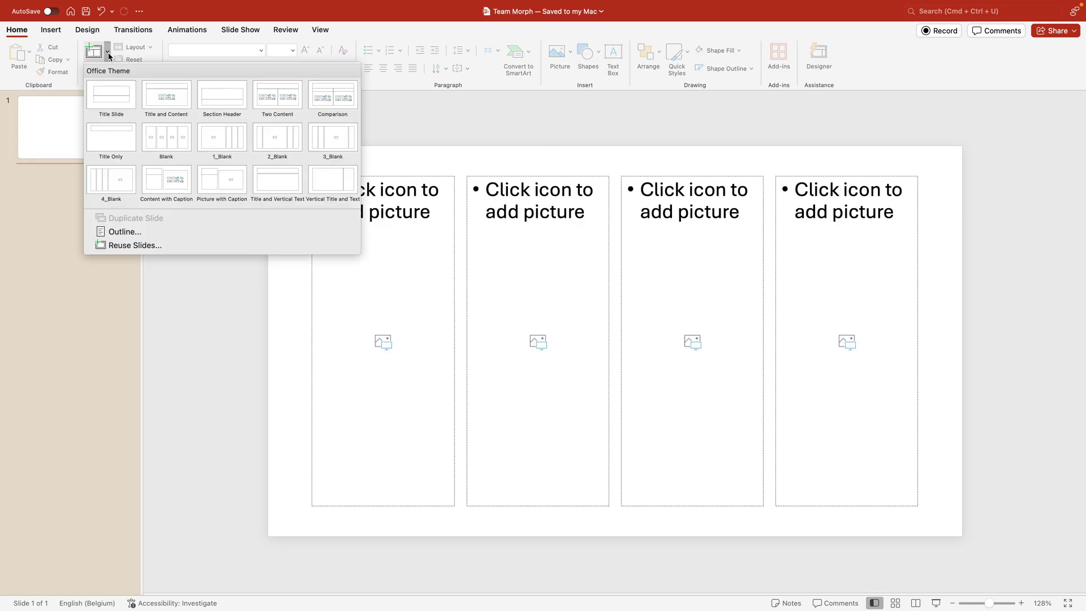
left_click(221, 148)
left_click(85, 213)
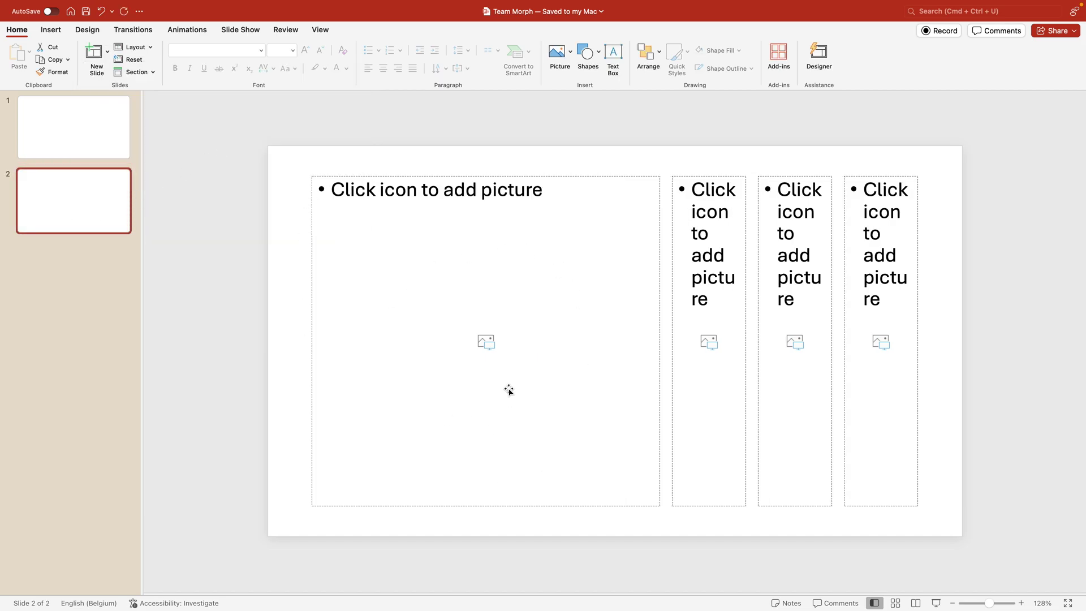
left_click(108, 53)
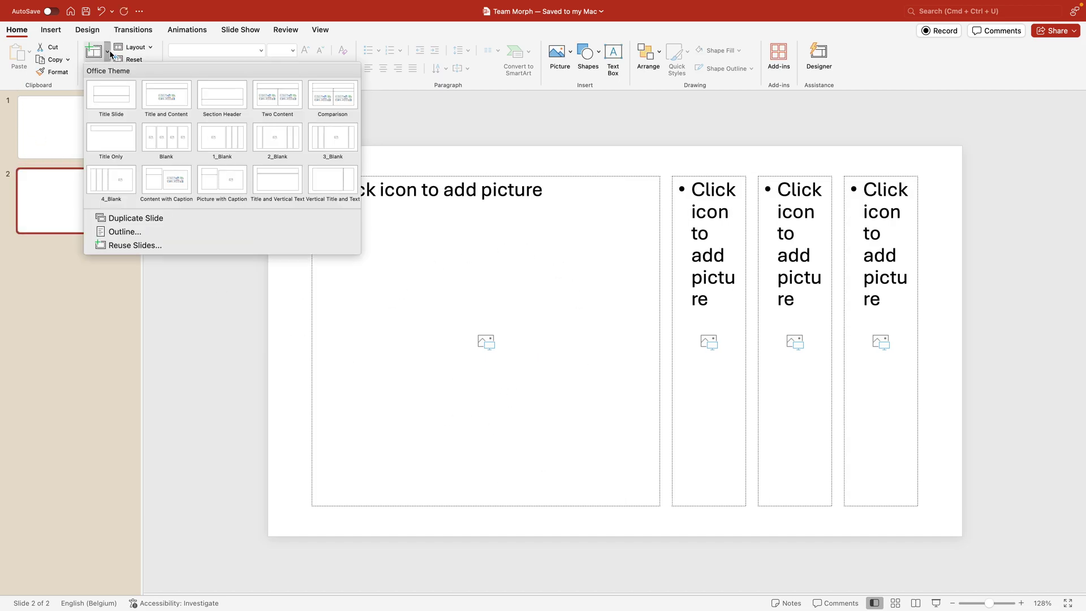
left_click(271, 139)
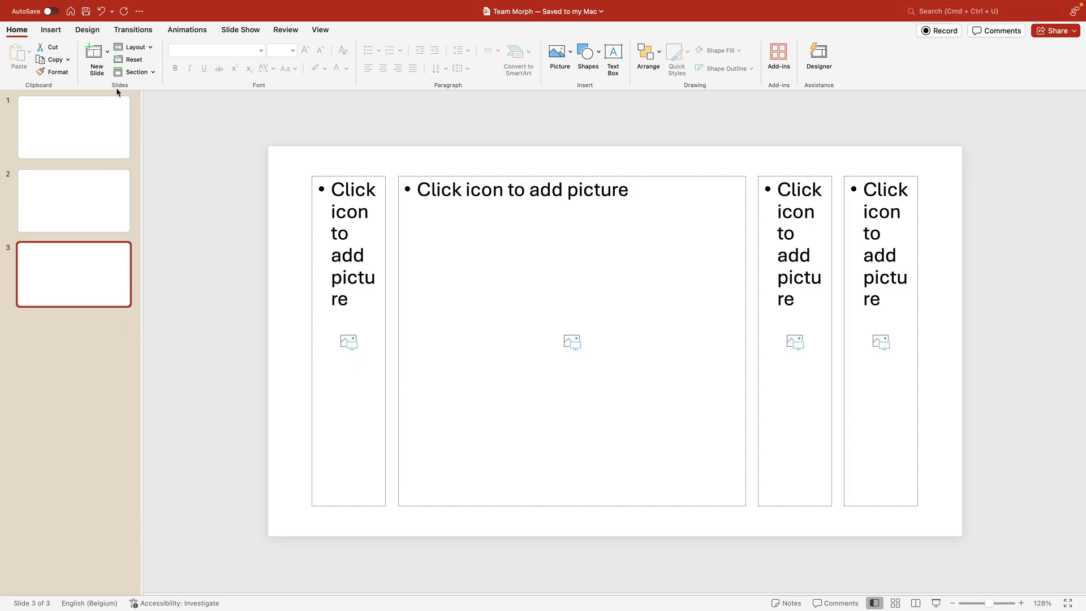
left_click(107, 51)
left_click(332, 148)
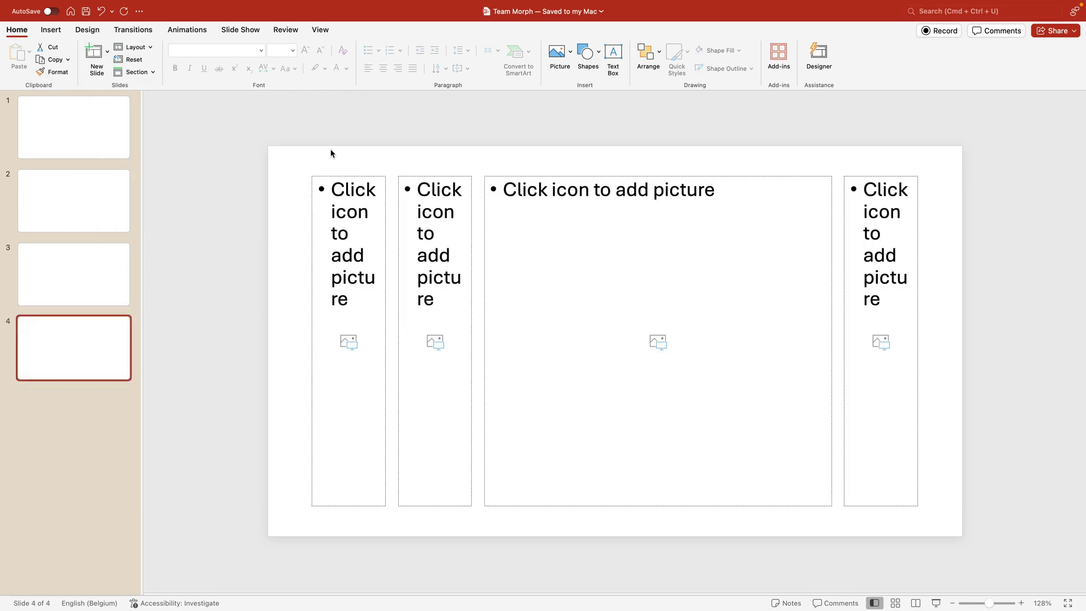
left_click(107, 52)
left_click(114, 185)
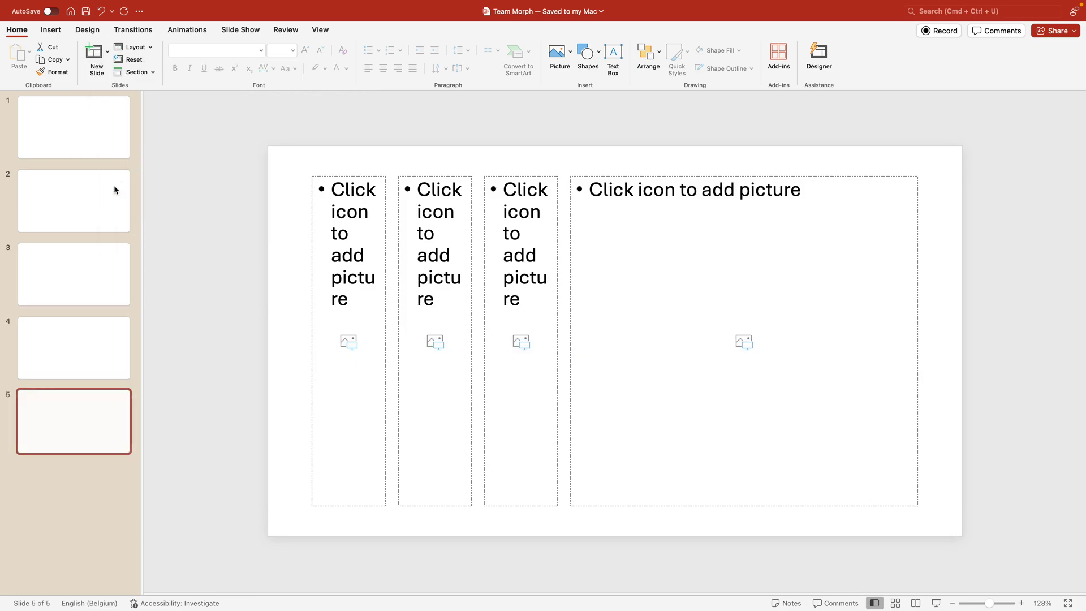
Step through slides 1 to 3 to check the layouts
left_click(99, 137)
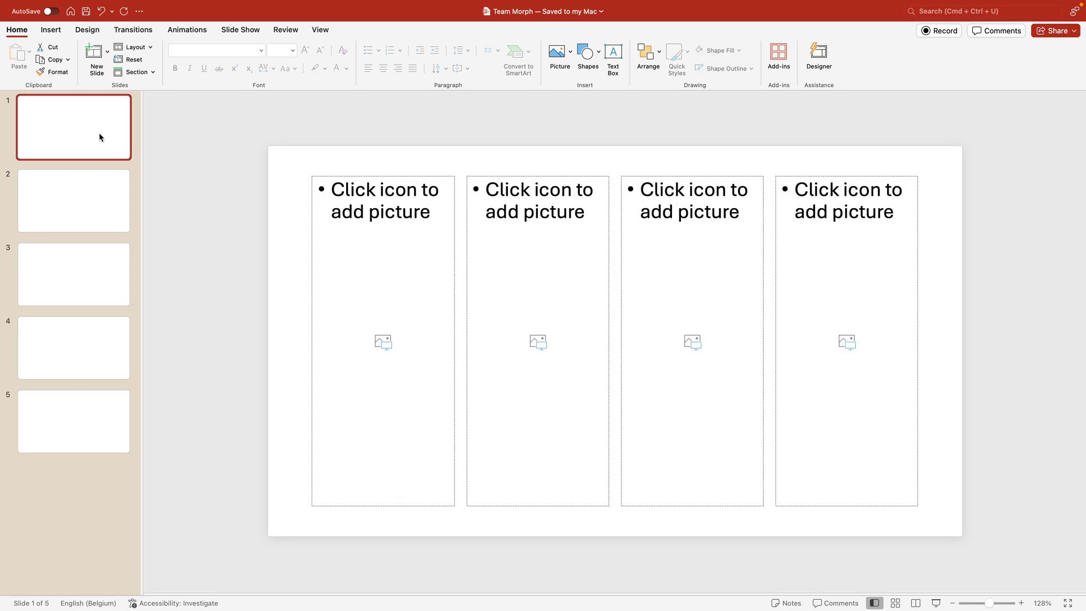
key("Down")
key("Down")
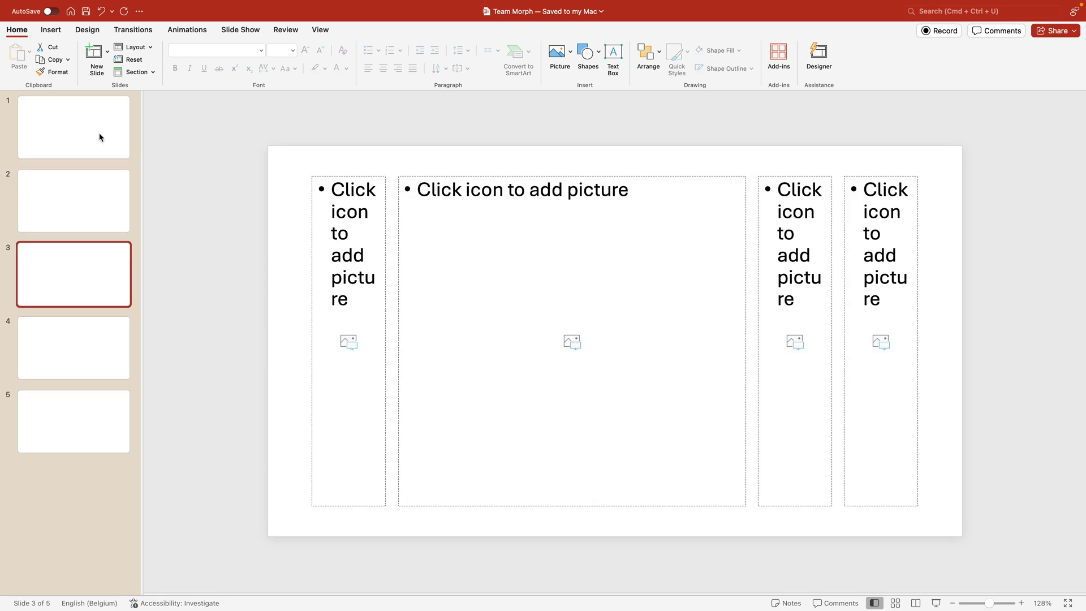
key("Down")
key("Down")
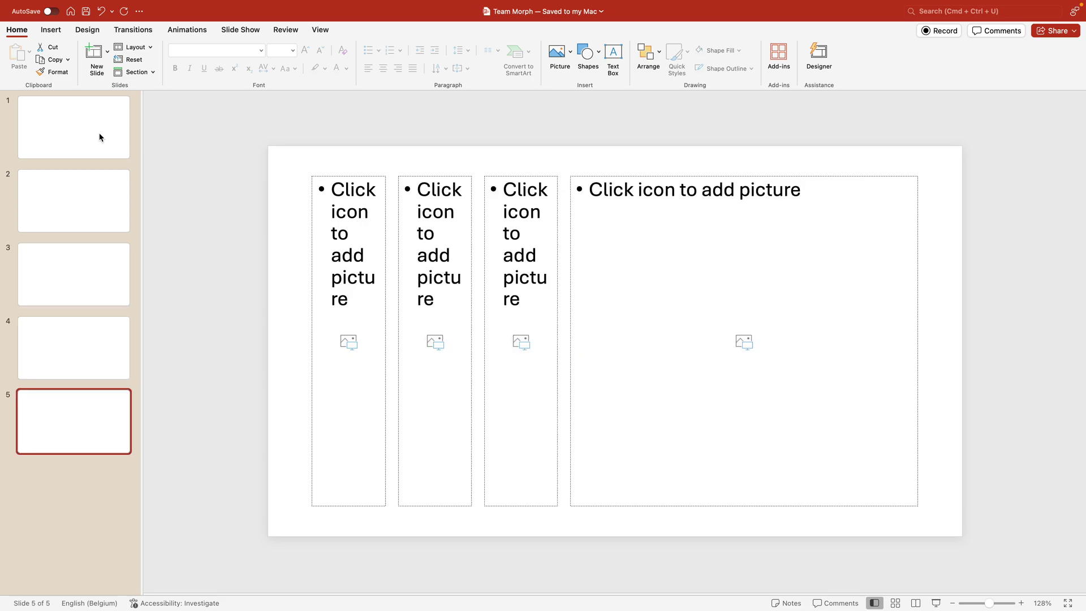
Drop the four team photos into the picture placeholders of slides 1 and 2
left_click(100, 138)
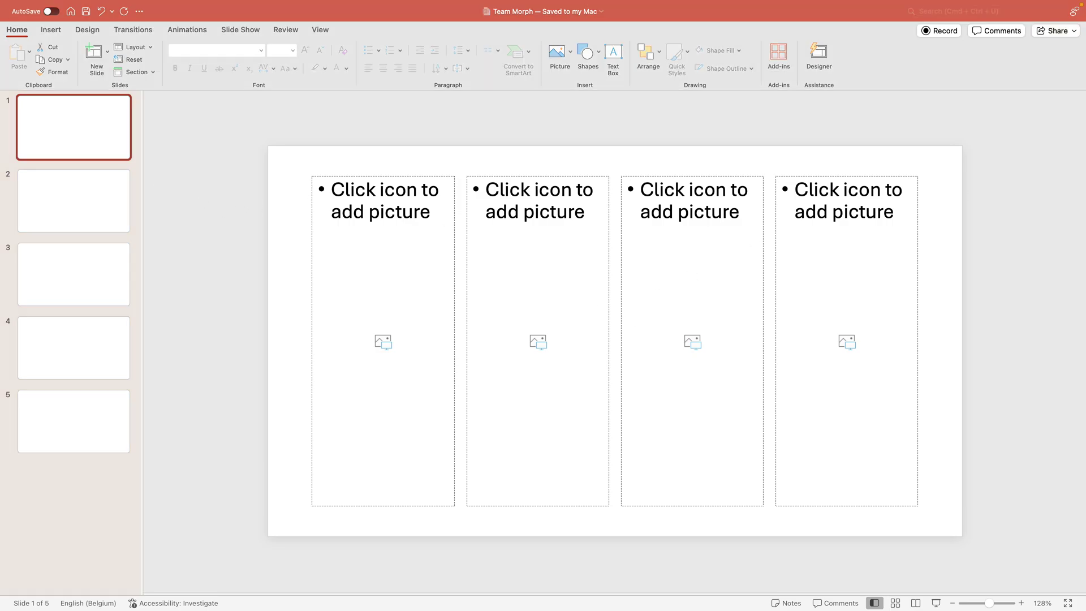
left_click_drag(1085, 243, 755, 262)
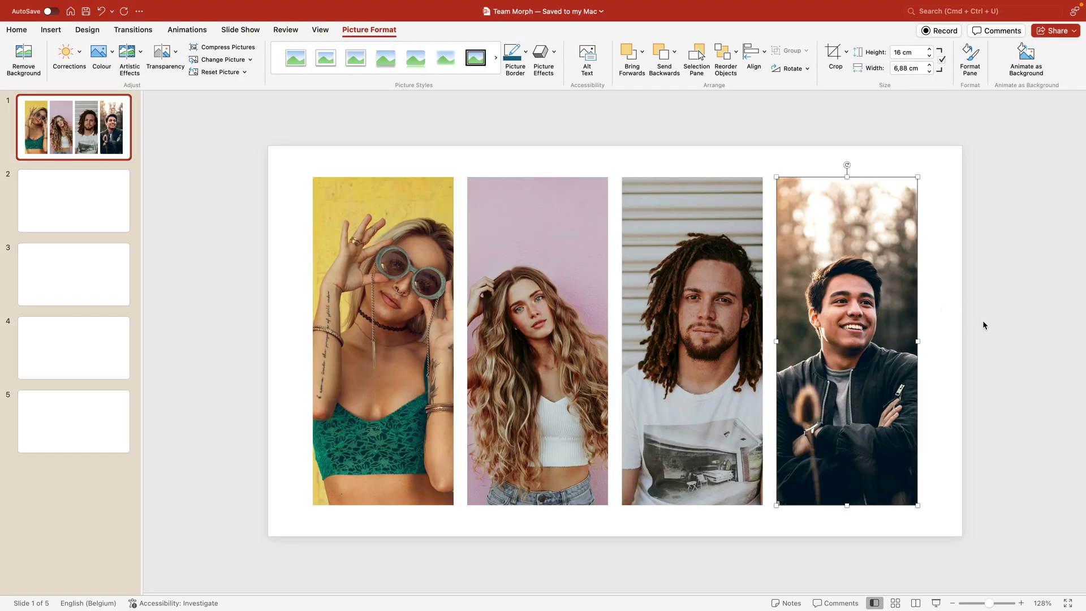
left_click(104, 220)
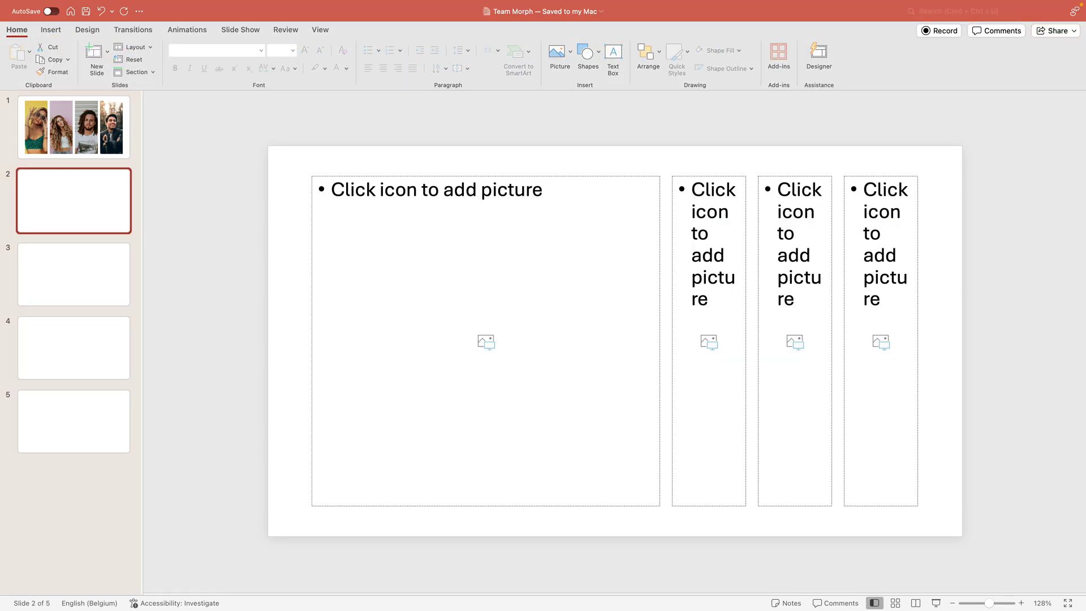
left_click_drag(684, 316, 612, 276)
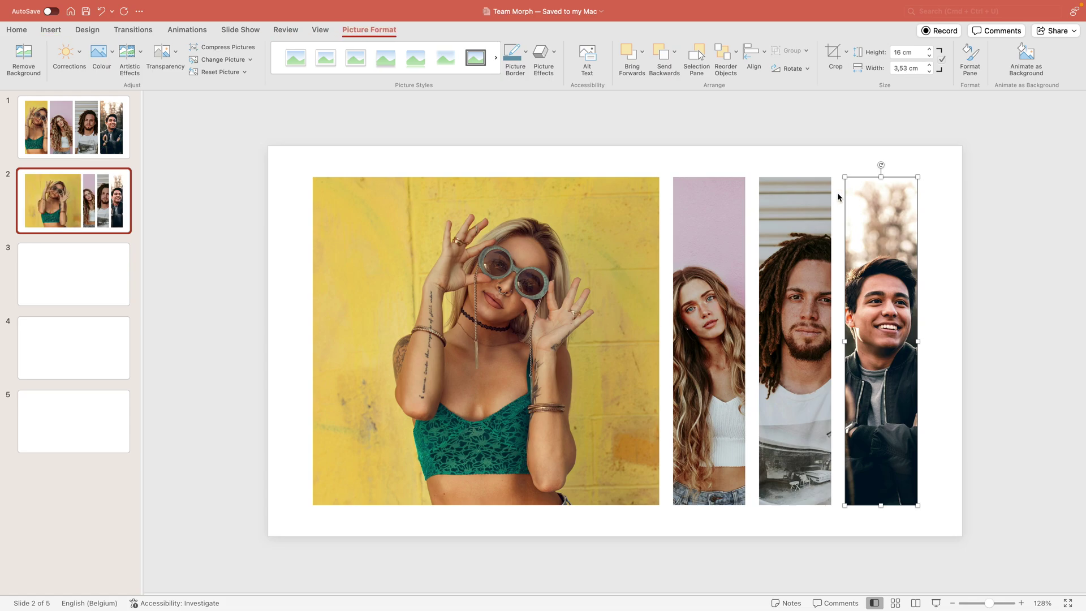
left_click(967, 358)
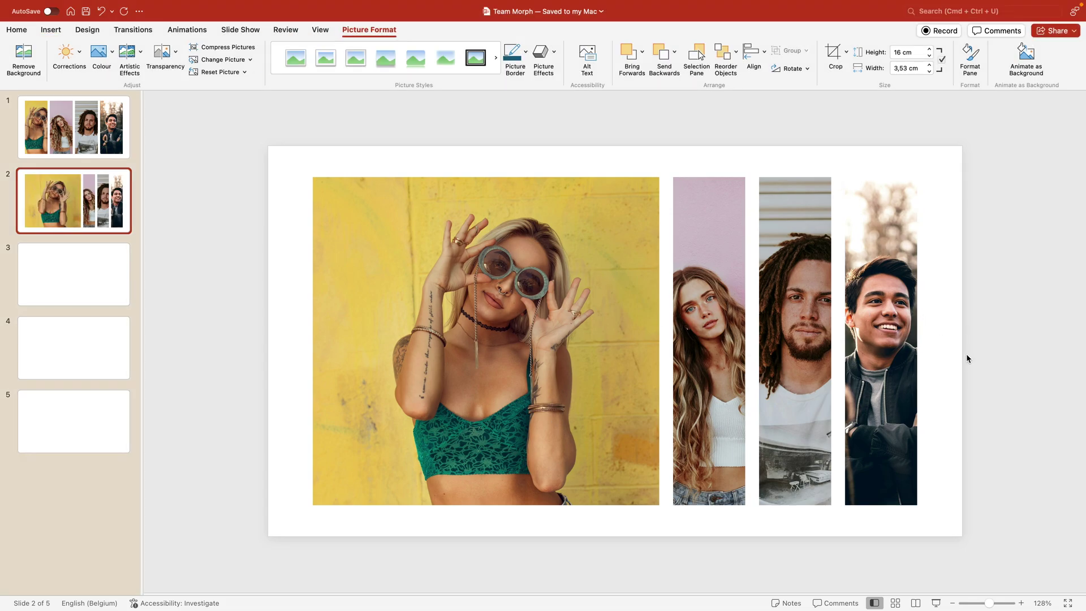
Fill slides 3, 4 and 5 with the same four photos, then return to slide 1
left_click(120, 303)
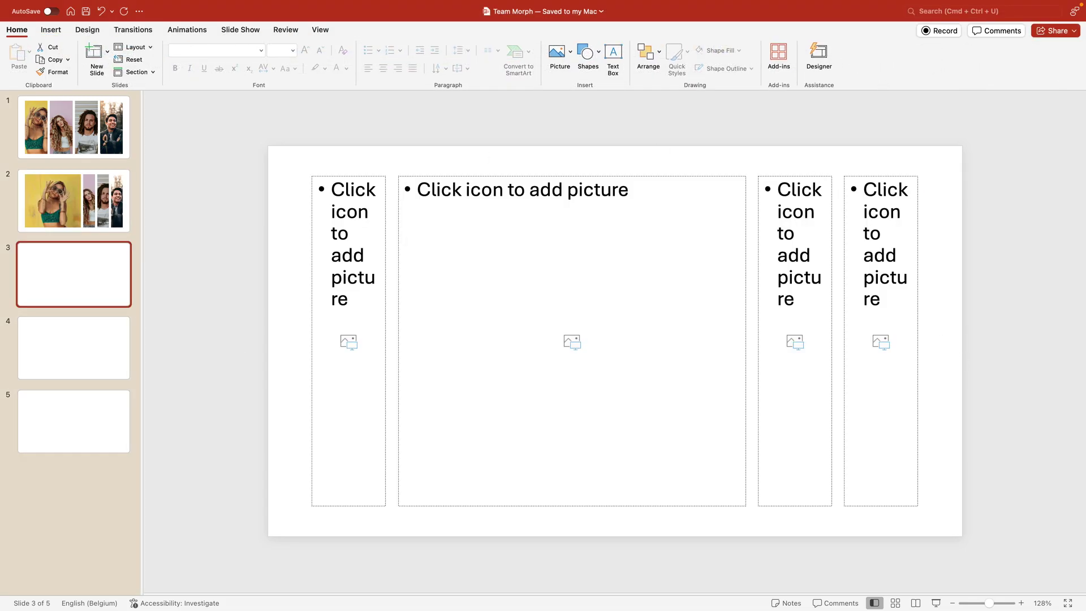
left_click_drag(1085, 317, 571, 277)
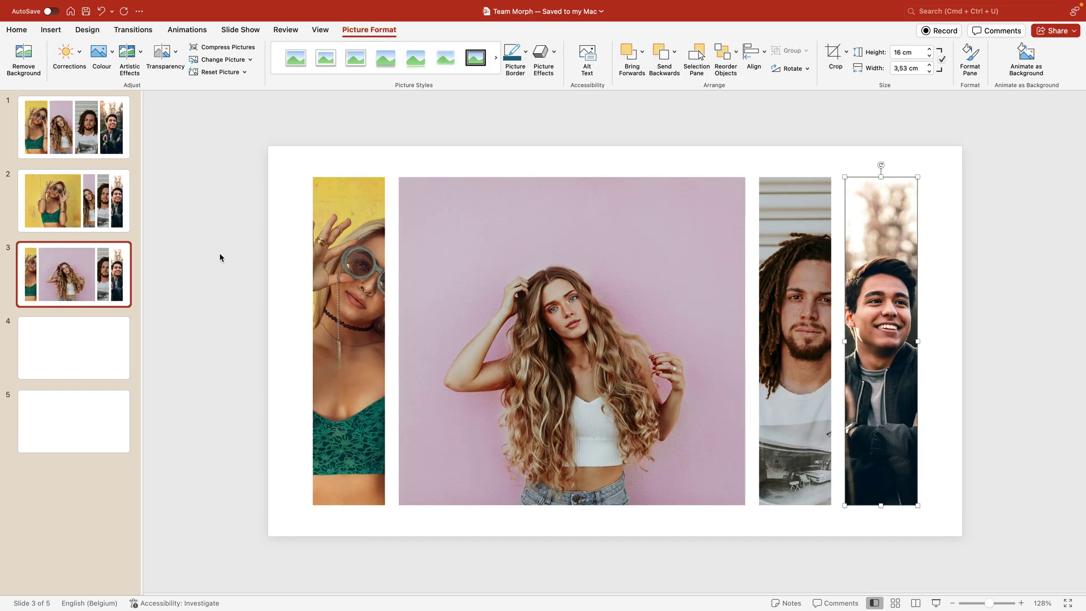
left_click(107, 332)
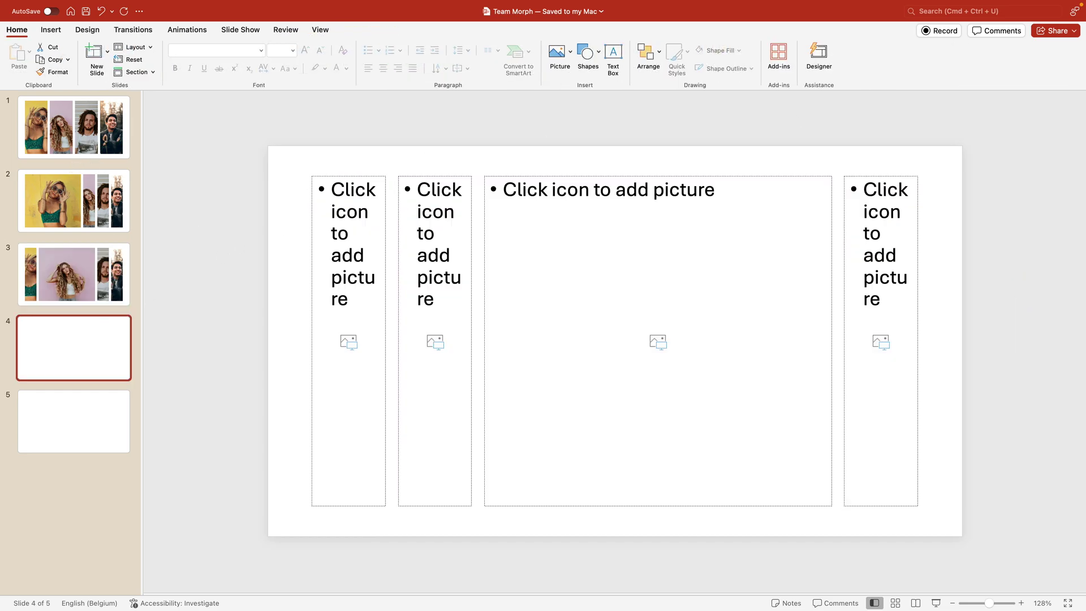
left_click_drag(1085, 317, 596, 232)
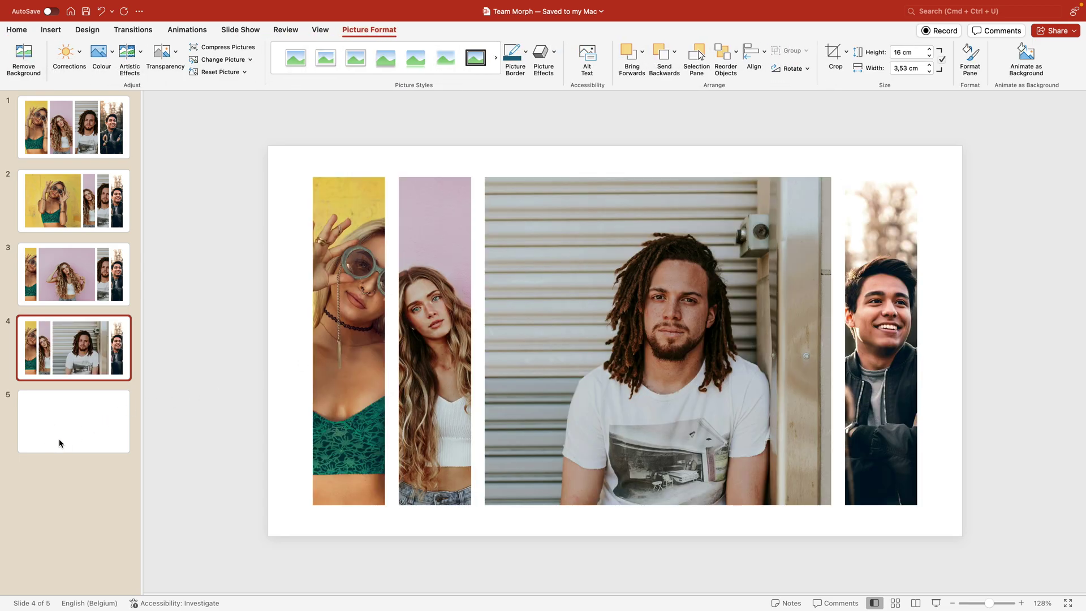
left_click(61, 443)
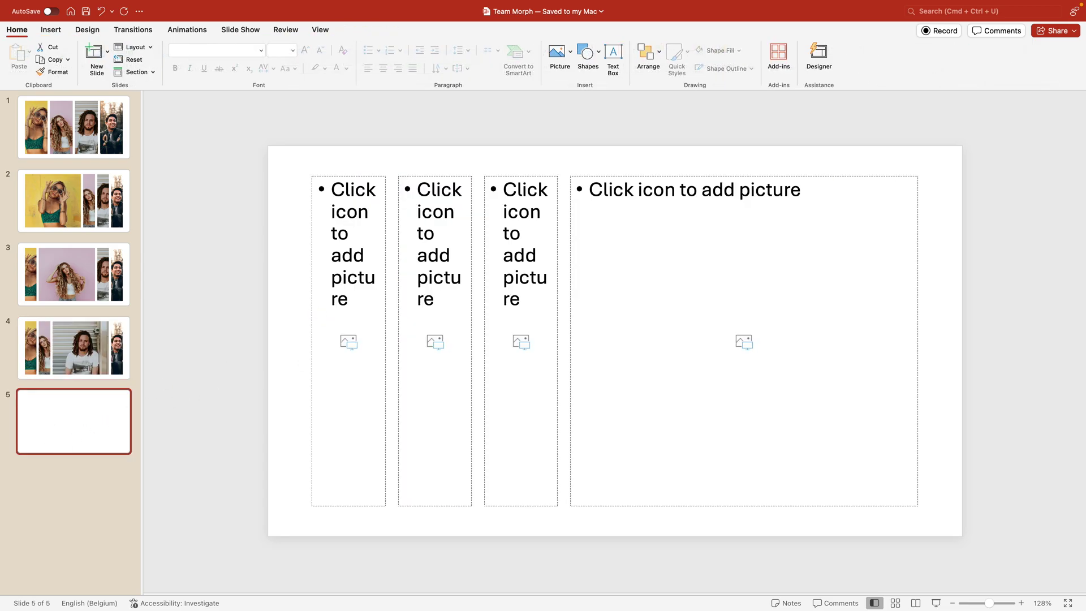
left_click_drag(1085, 306, 684, 261)
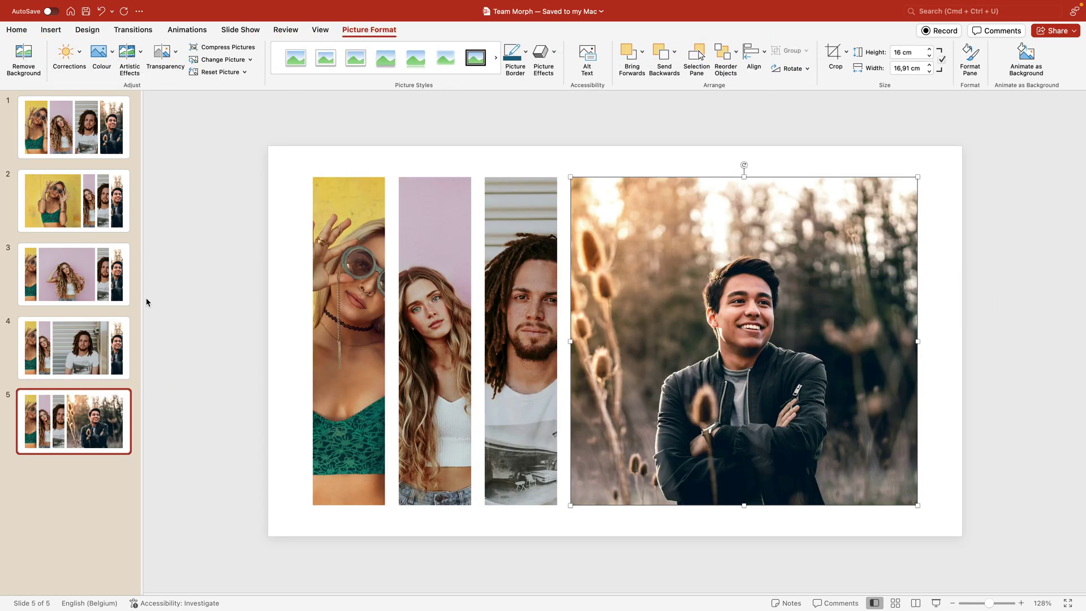
left_click(73, 127)
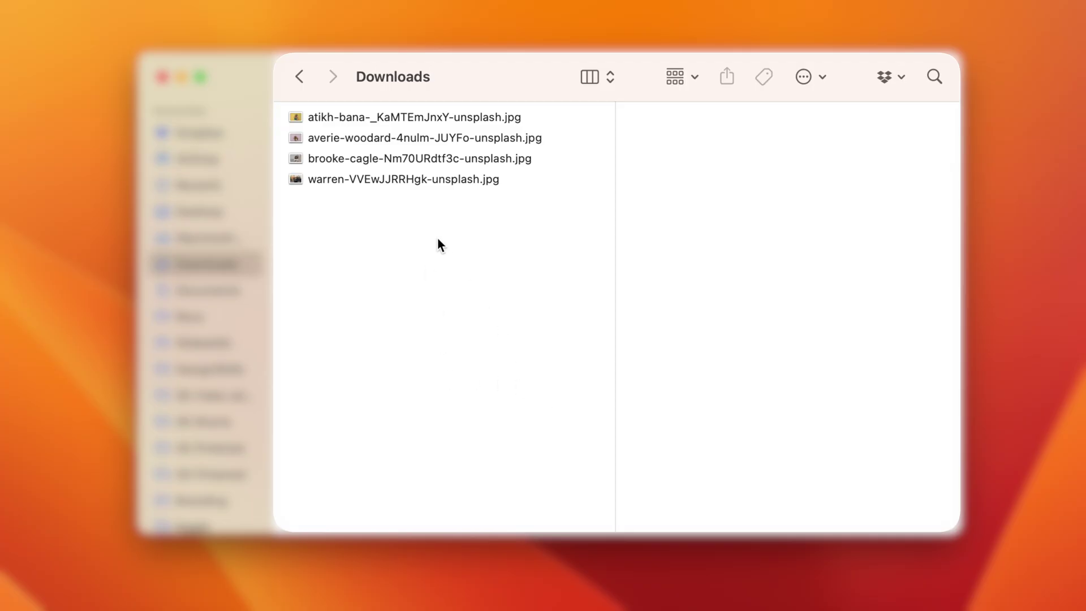
Preview each of the four Unsplash portrait JPGs in Downloads
left_click(351, 118)
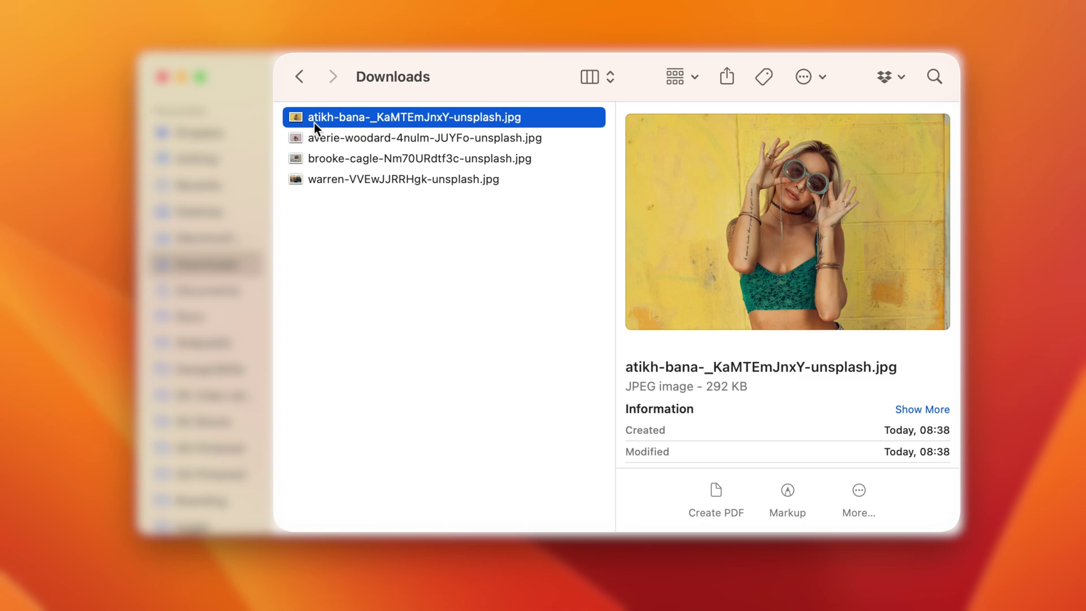
left_click(409, 139)
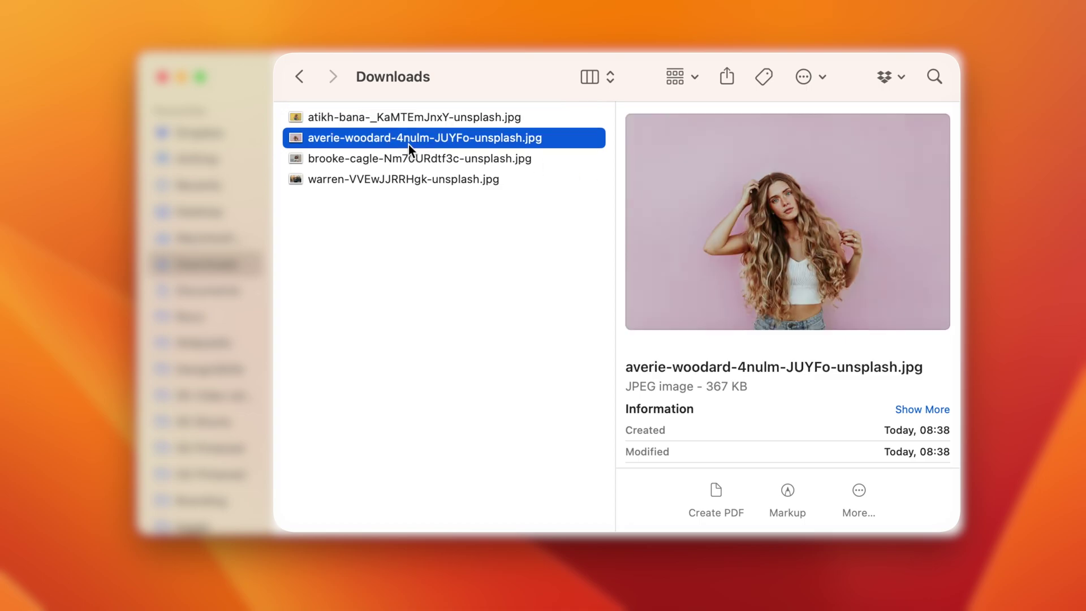
left_click(432, 158)
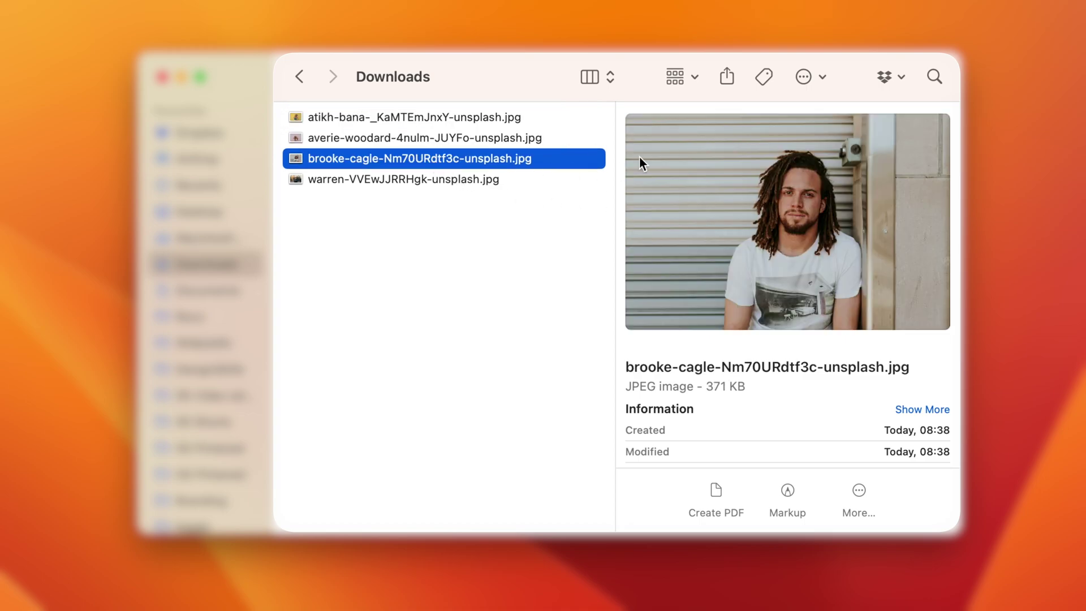
left_click(397, 180)
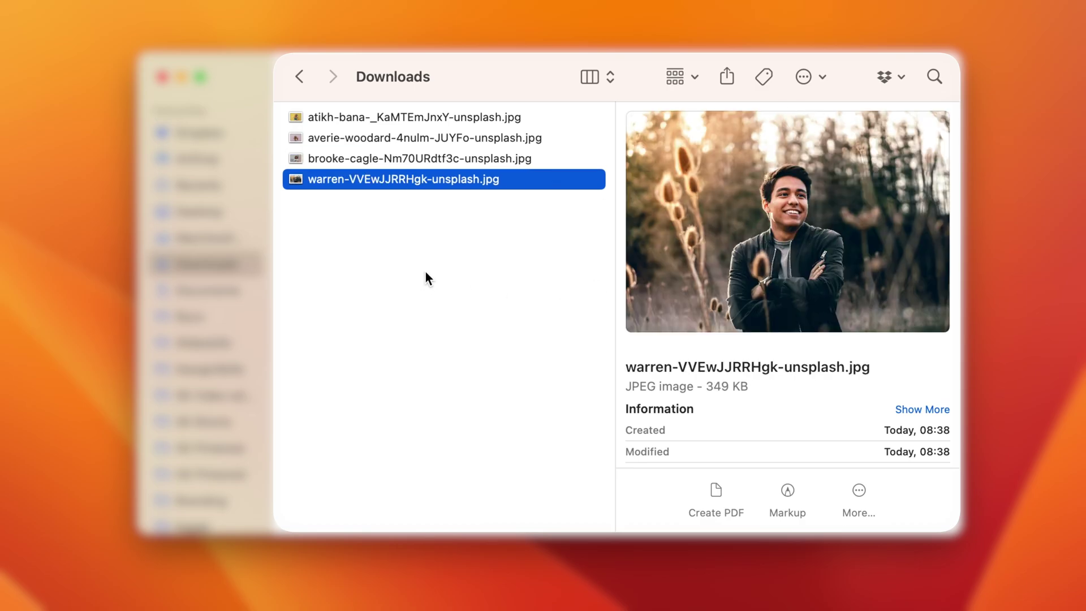
Step through the previews again, select all four photo files, then clear the selection
left_click(310, 115)
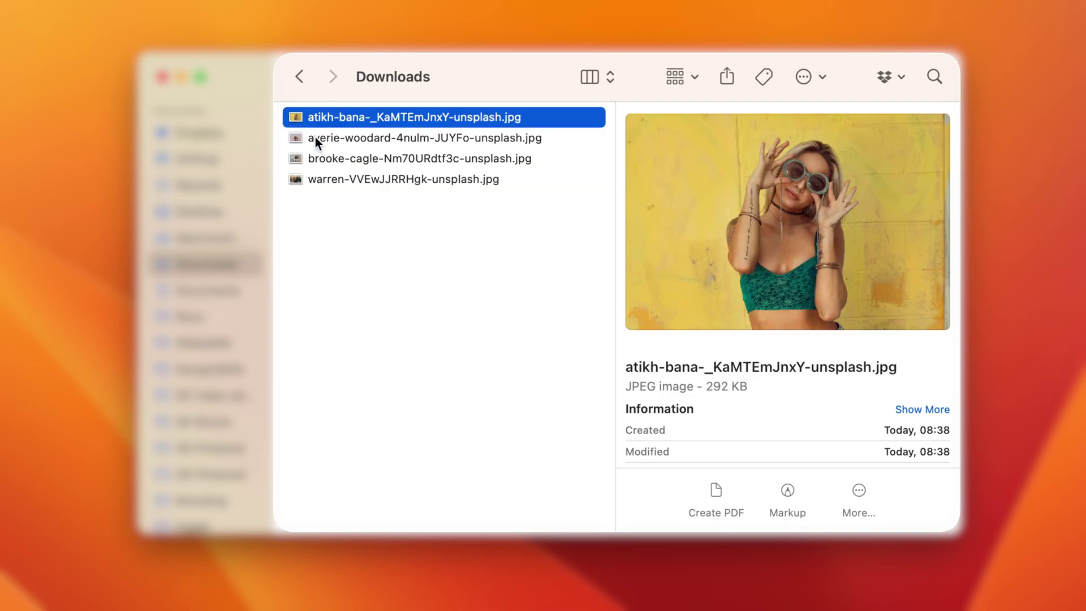
left_click(315, 138)
left_click(322, 164)
left_click(328, 182)
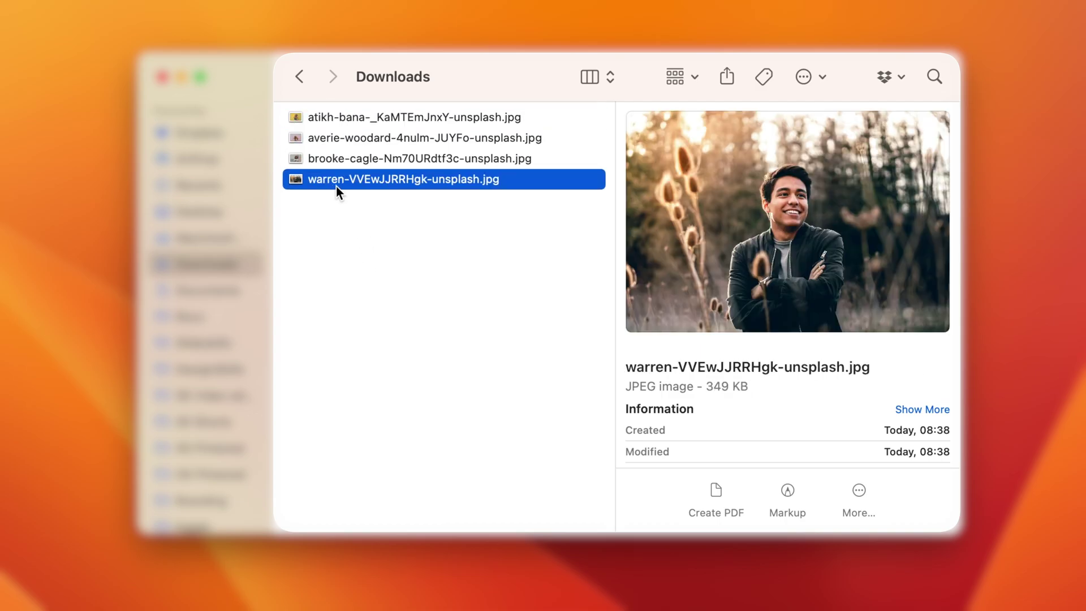
left_click(376, 111, "shift")
left_click_drag(377, 113, 353, 117)
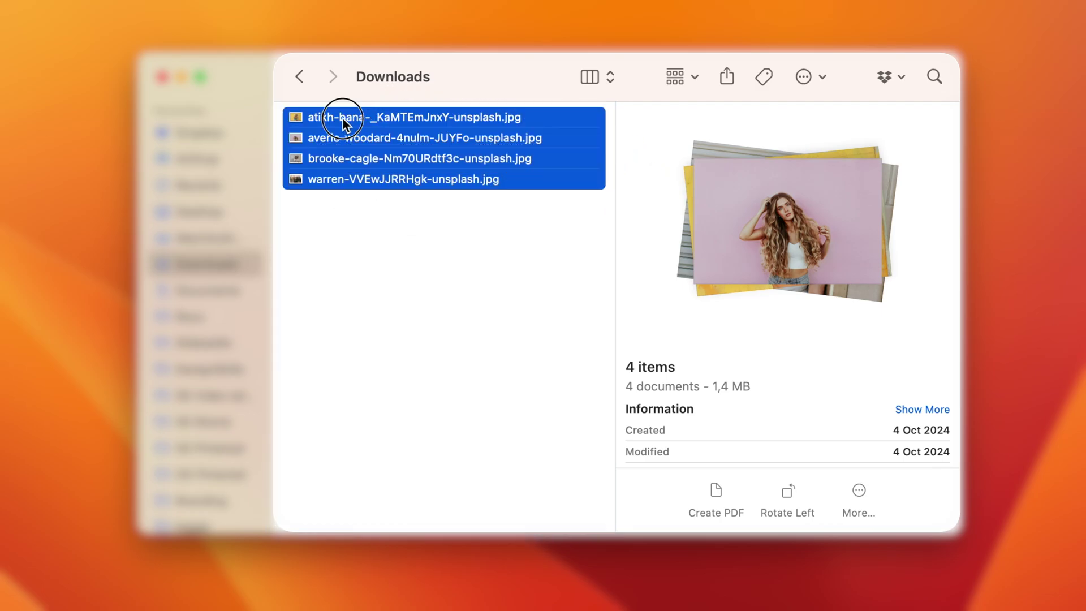
left_click(344, 129)
Prefix the field photo's file name with 01
left_click(379, 241)
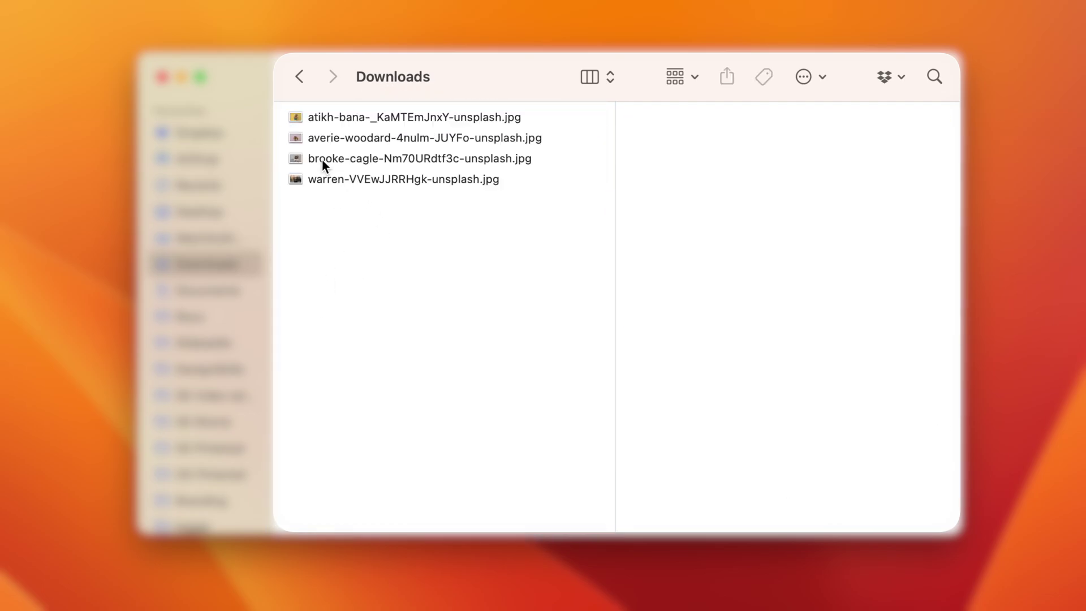
right_click(334, 138)
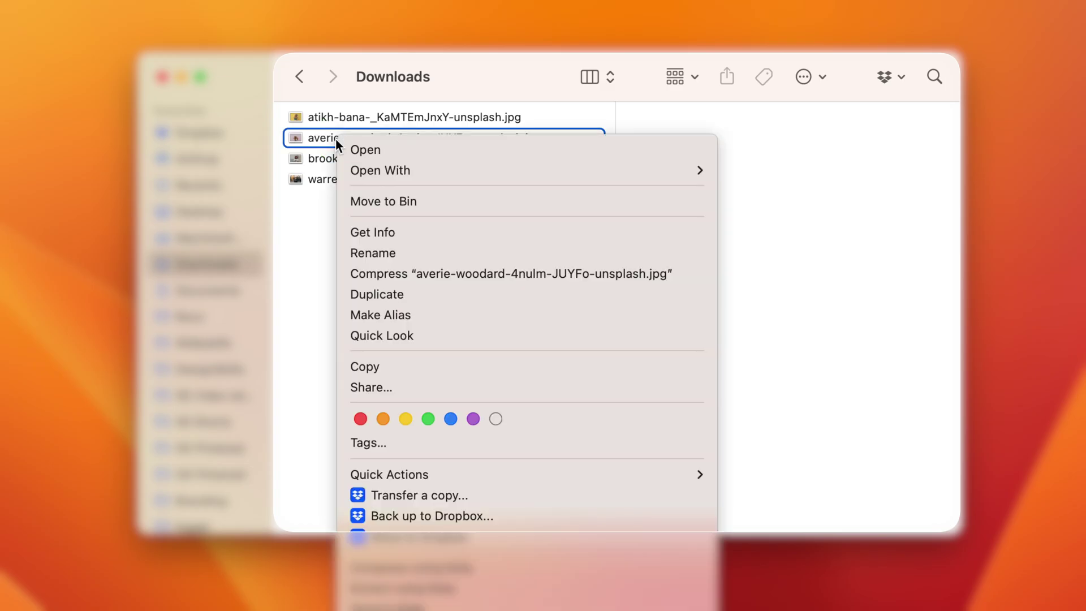
left_click(321, 184)
left_click(338, 178)
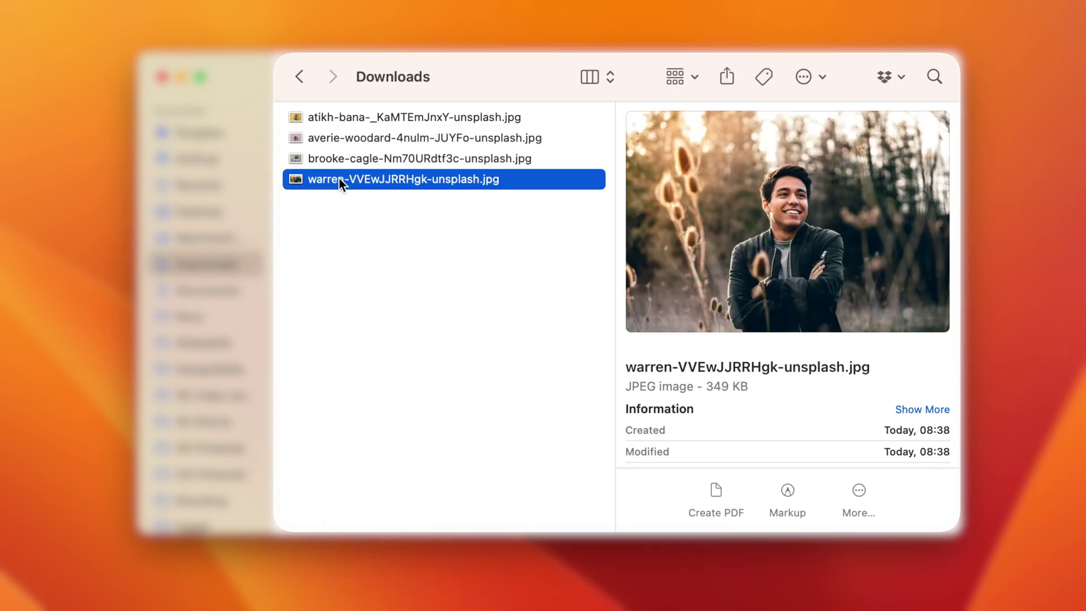
right_click(339, 179)
left_click(387, 291)
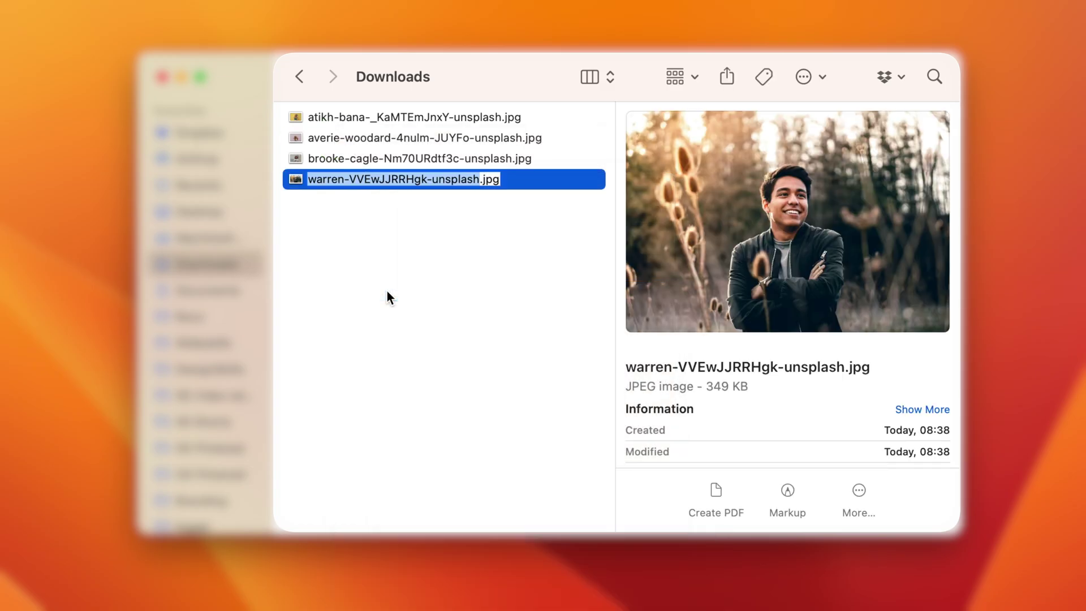
key("Left")
type("01")
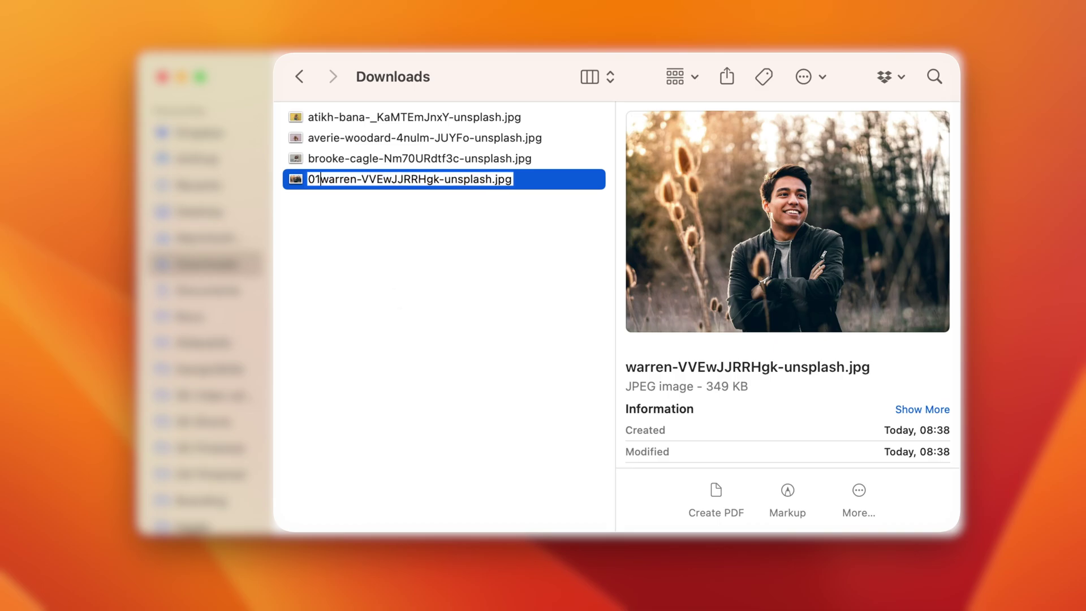
key("Return")
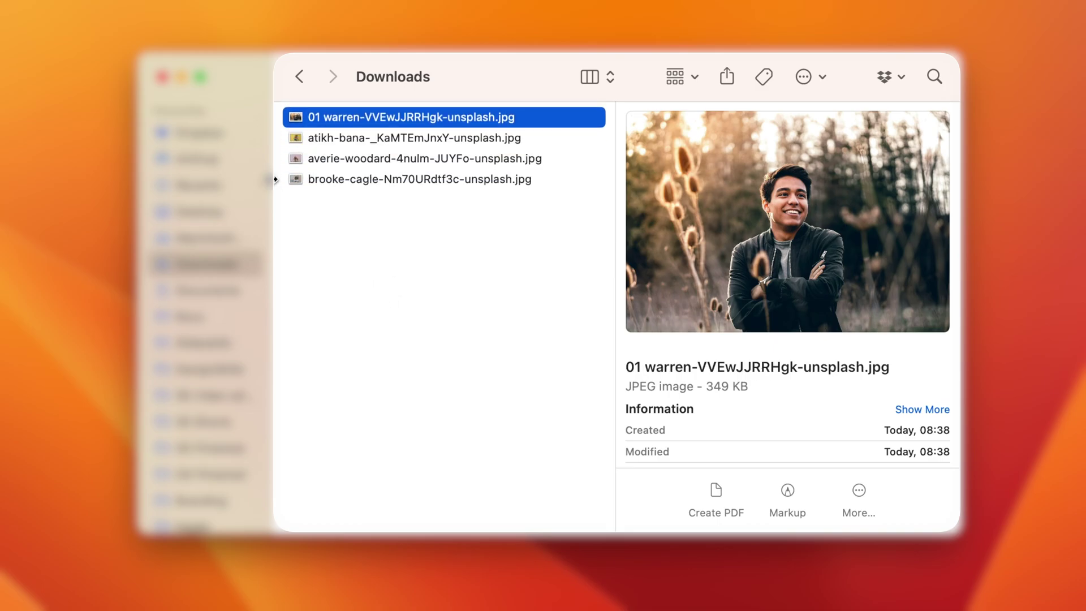
Prefix the yellow-wall photo's file name with 02
left_click(332, 155)
left_click(331, 137)
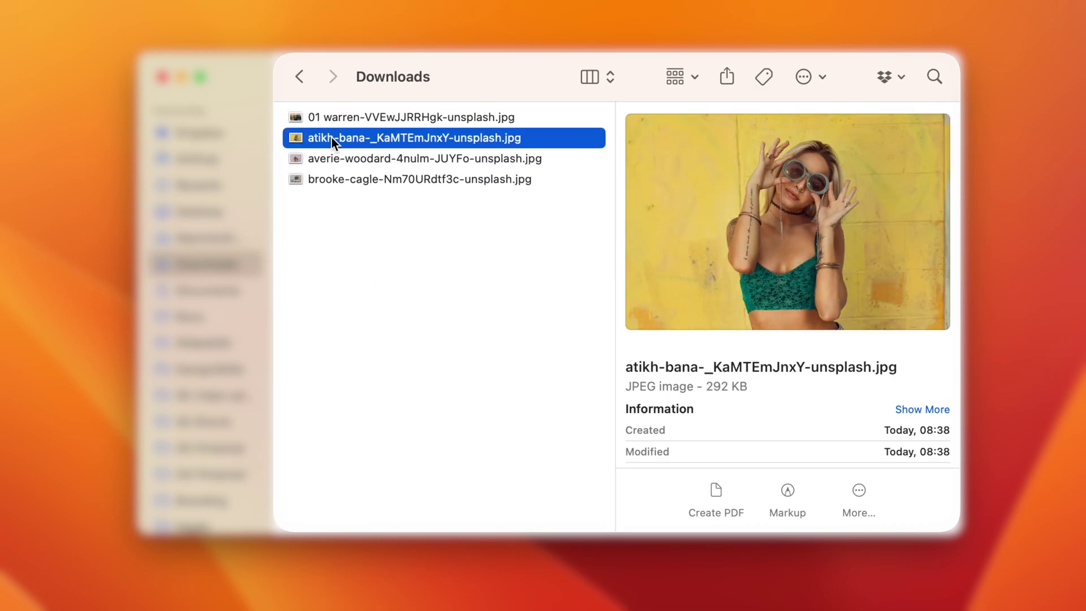
right_click(331, 137)
left_click(396, 252)
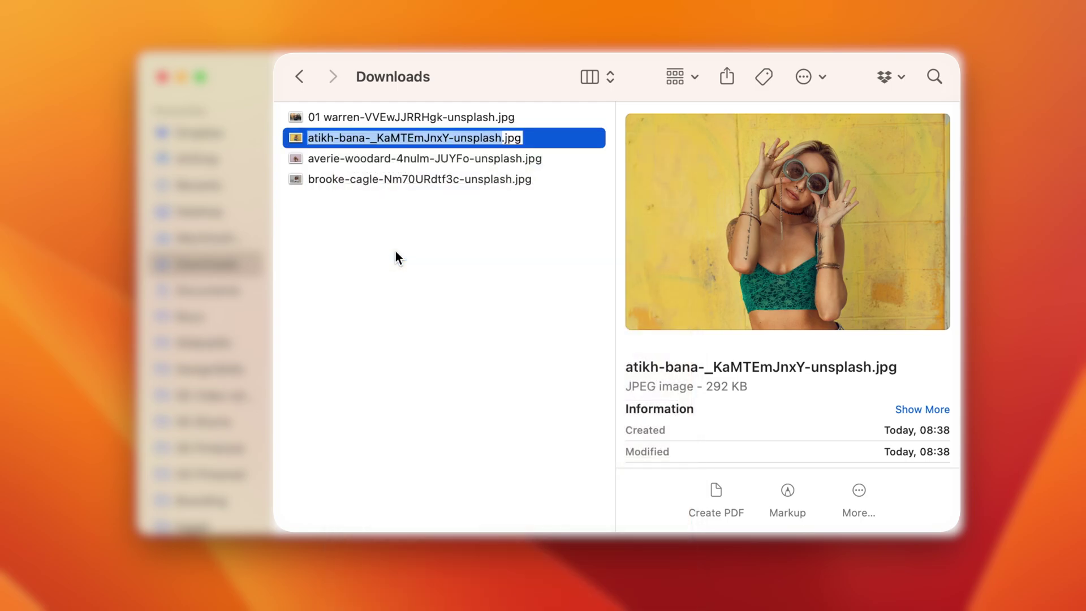
key("Left")
type("02")
key("Return")
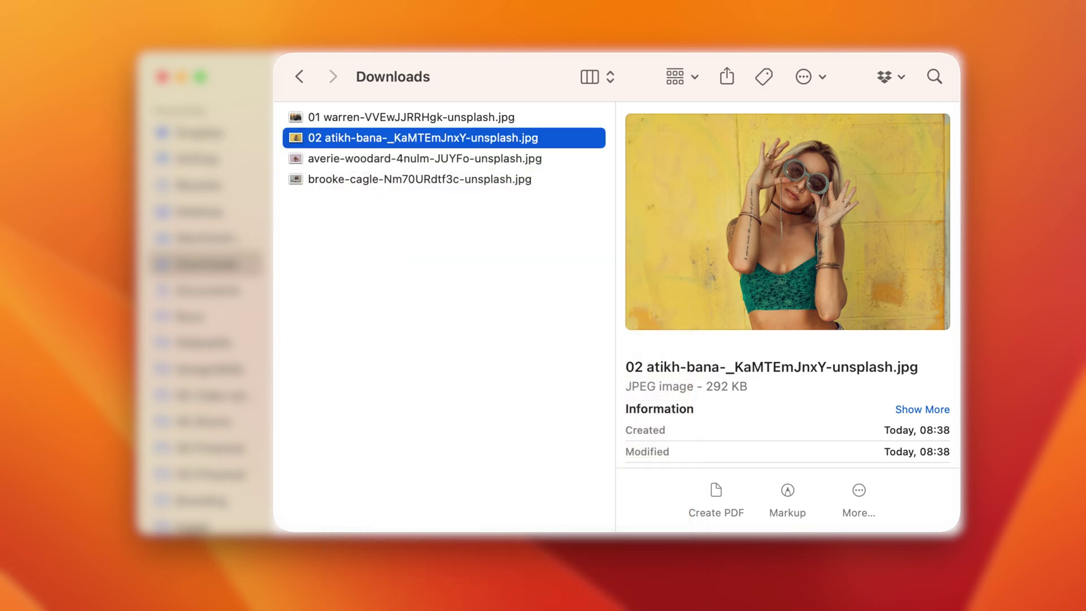
Rename the shutter photo so its name starts with 03
left_click(337, 180)
right_click(337, 180)
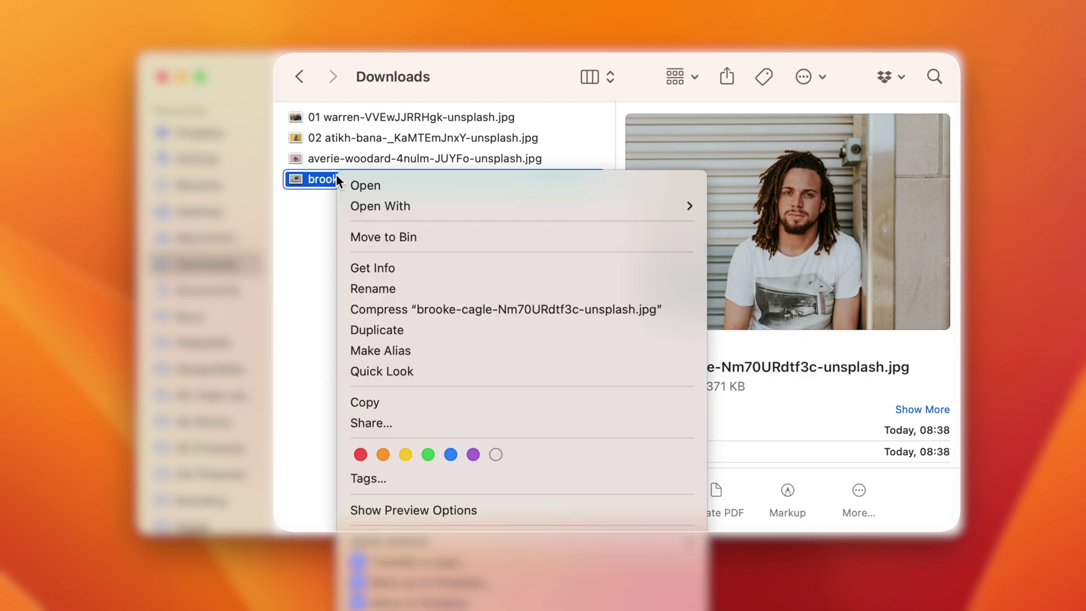
left_click(389, 286)
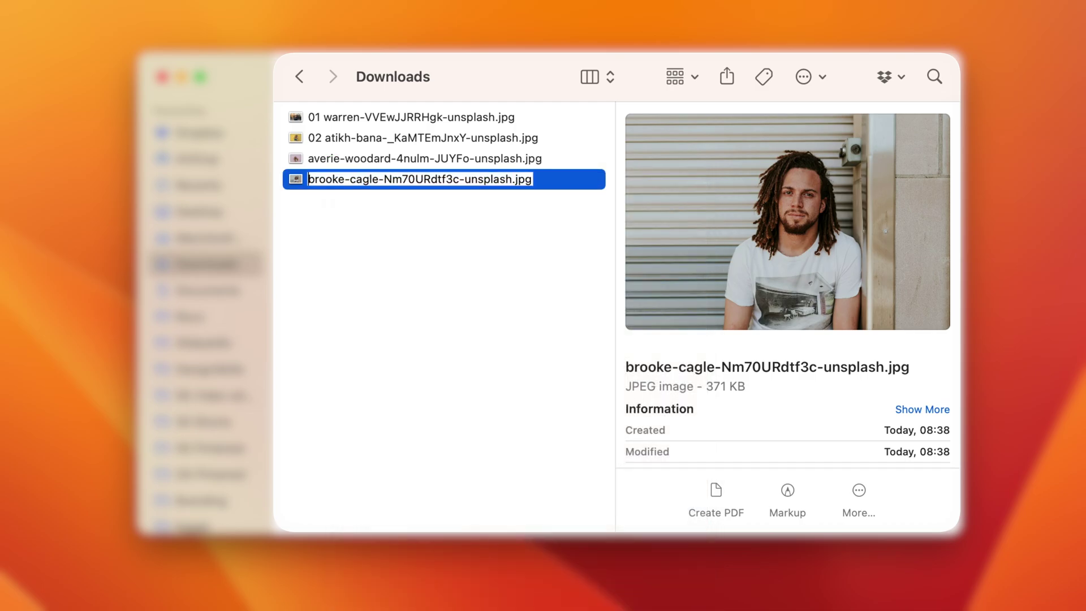
type("03")
key("Return")
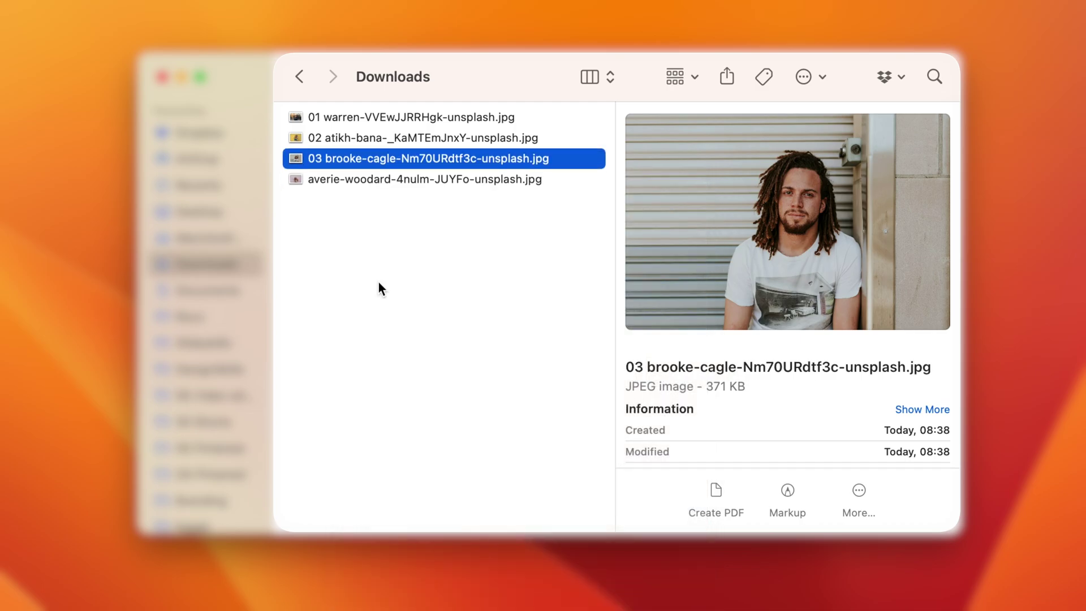
Prefix the pink-background photo's file name with 04
left_click(338, 178)
right_click(337, 179)
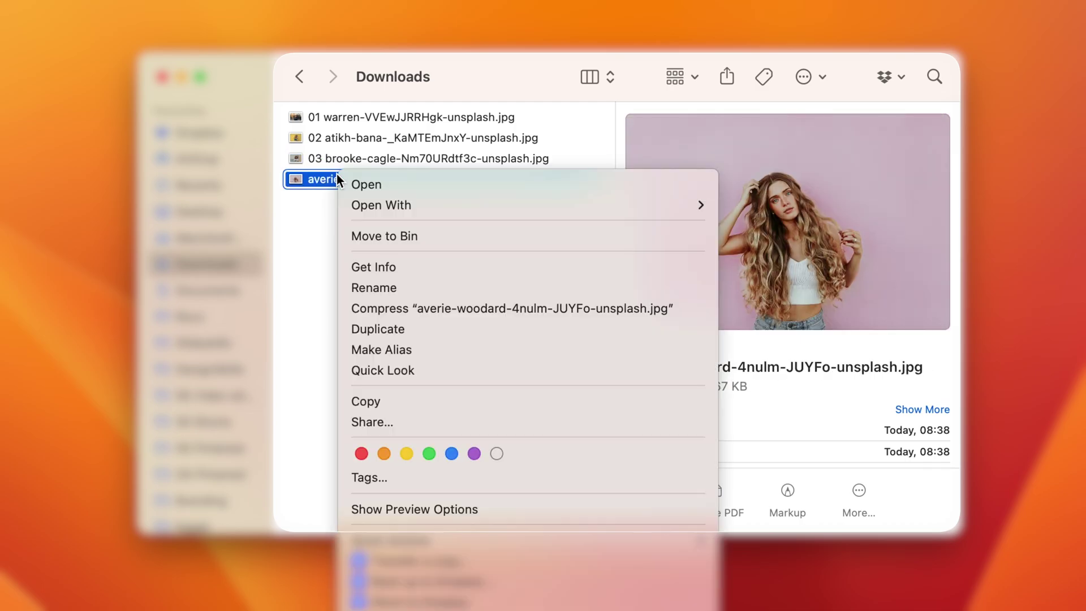
left_click(392, 287)
key("Left")
type("0")
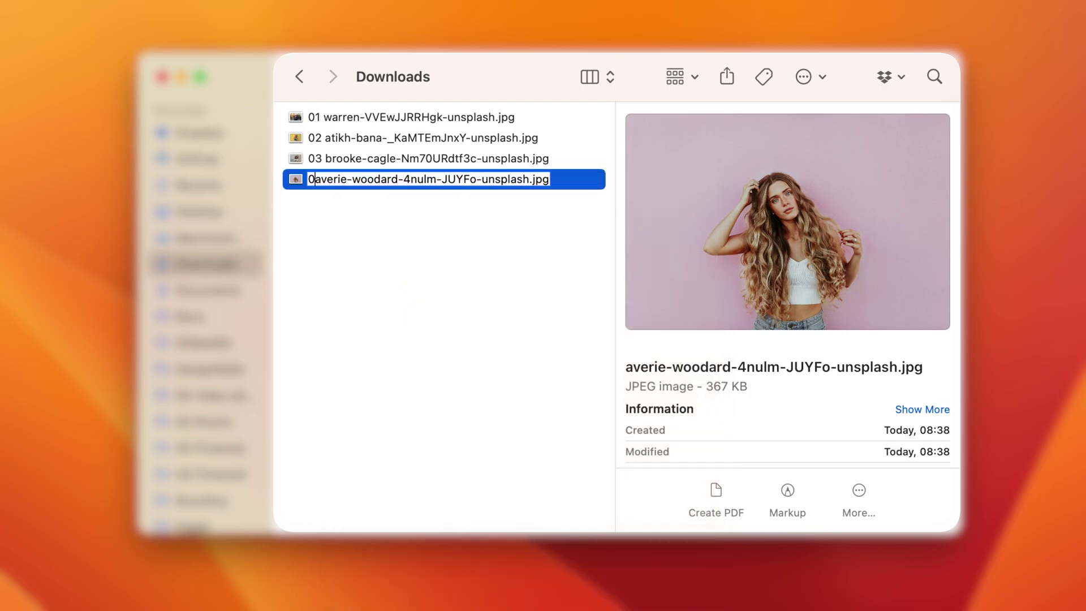
type("4")
key("Return")
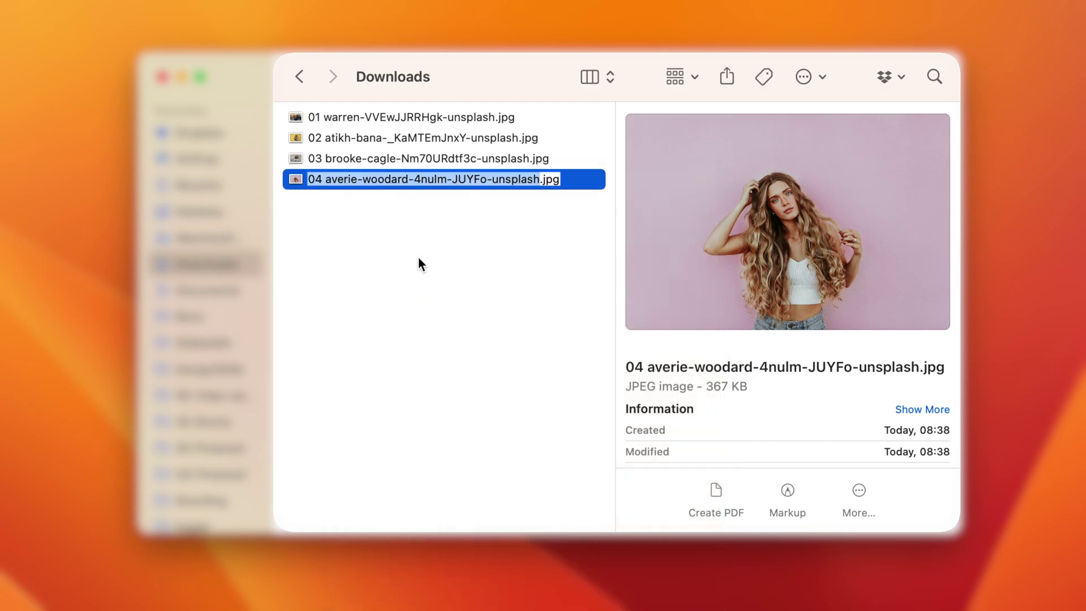
left_click(418, 258)
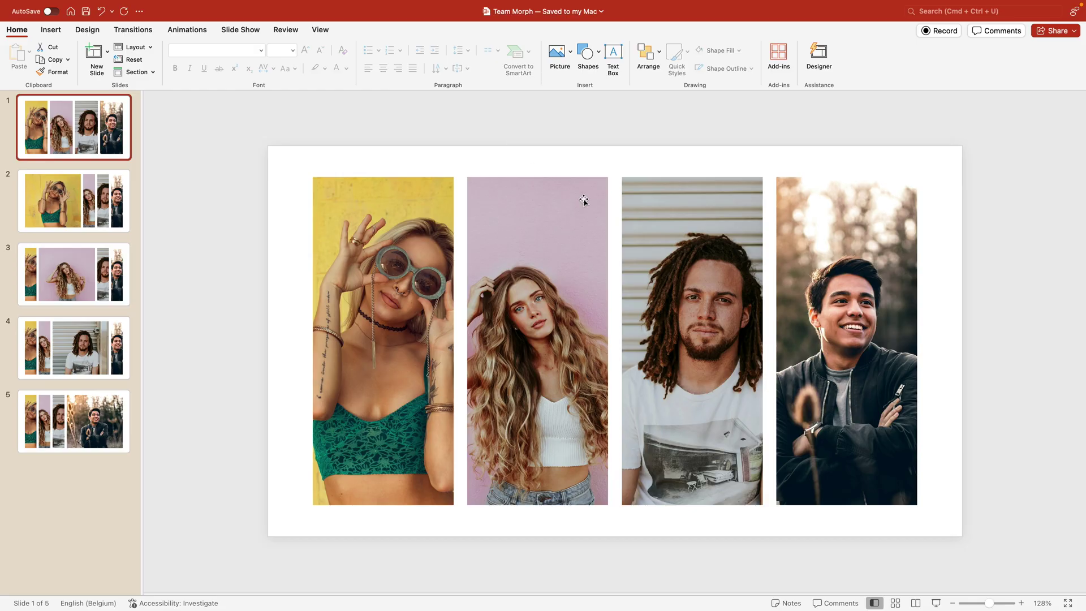
Delete all four photos from slide 1, leaving empty placeholders
left_click(401, 257)
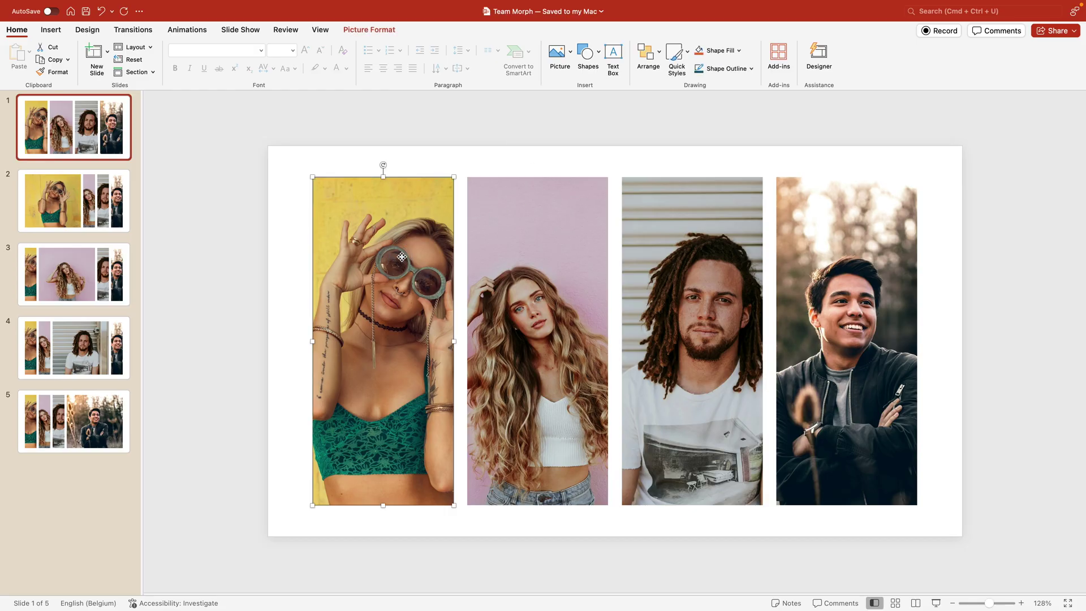
key("Delete")
left_click(538, 230)
key("Delete")
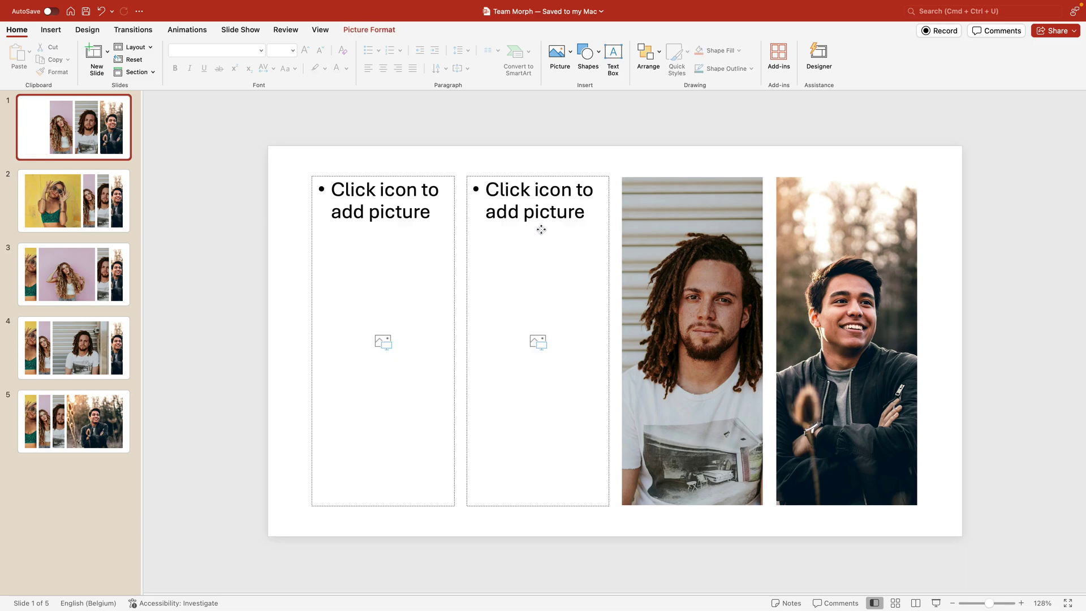
left_click(693, 197)
key("Delete")
left_click(843, 264)
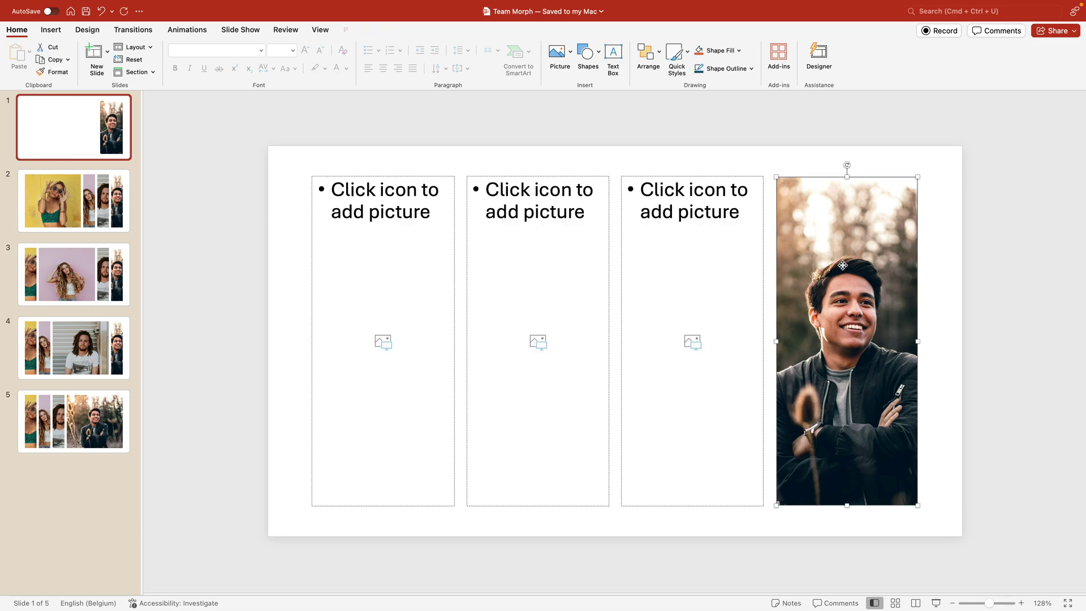
key("Delete")
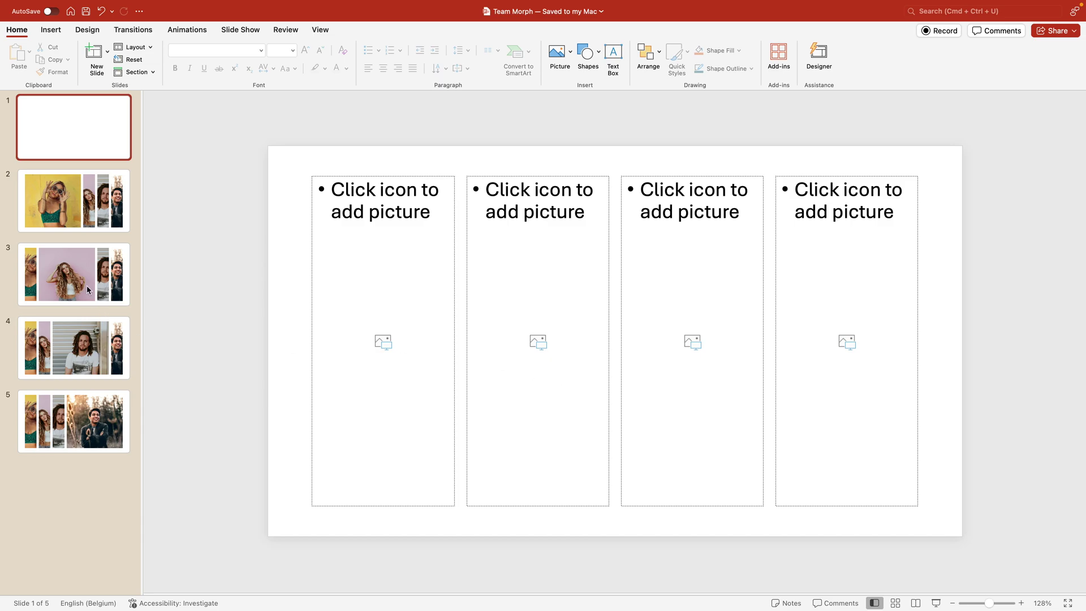
Delete the four photos on slide 2, then return to slide 1
left_click(81, 225)
left_click(402, 310)
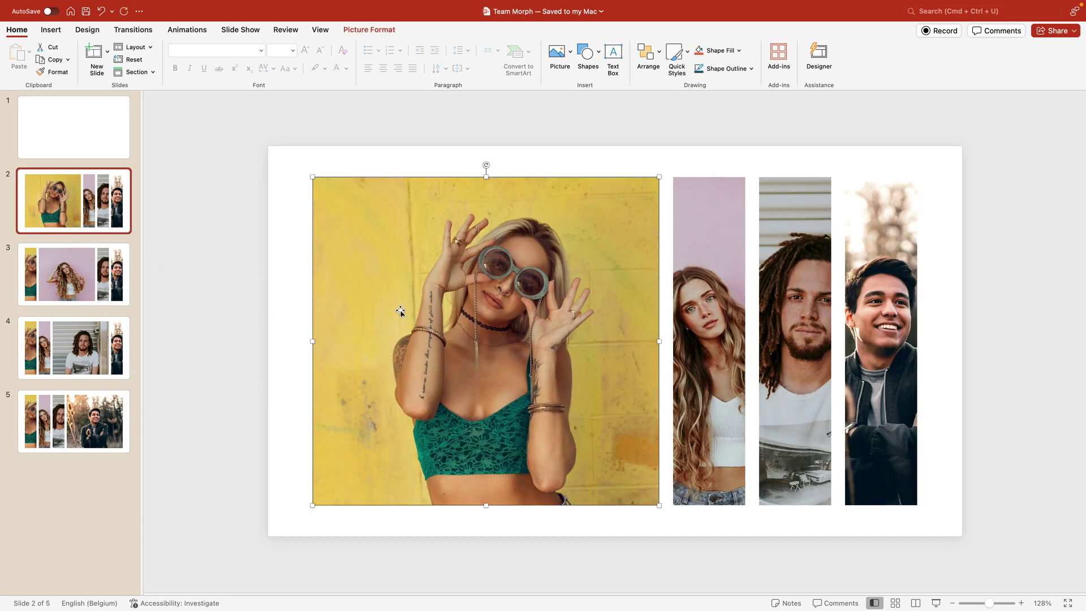
key("Delete")
left_click(697, 283)
key("Delete")
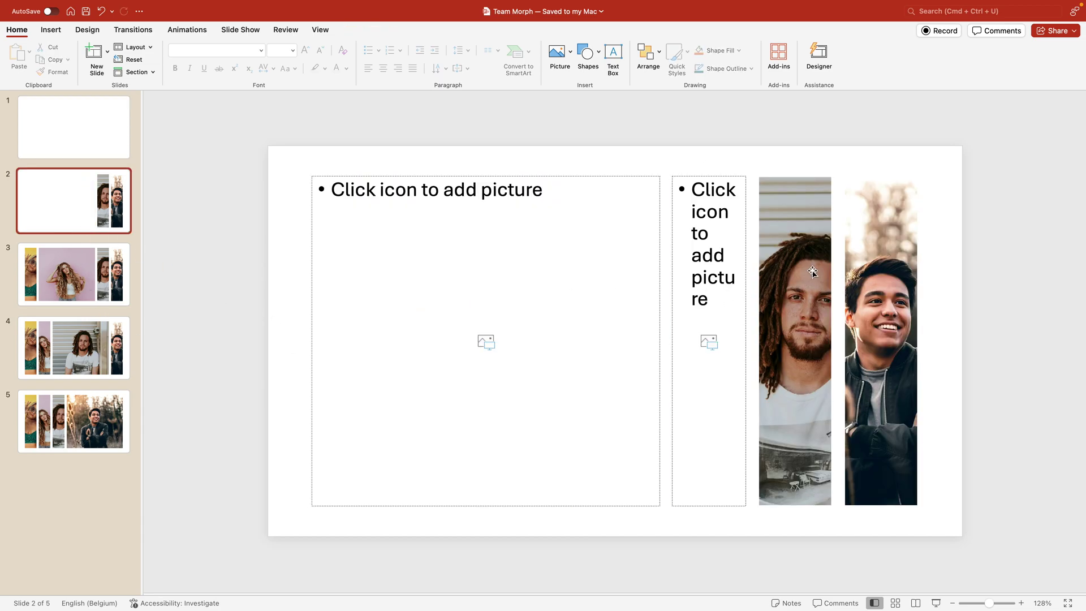
left_click(811, 271)
key("Delete")
left_click(912, 255)
key("Delete")
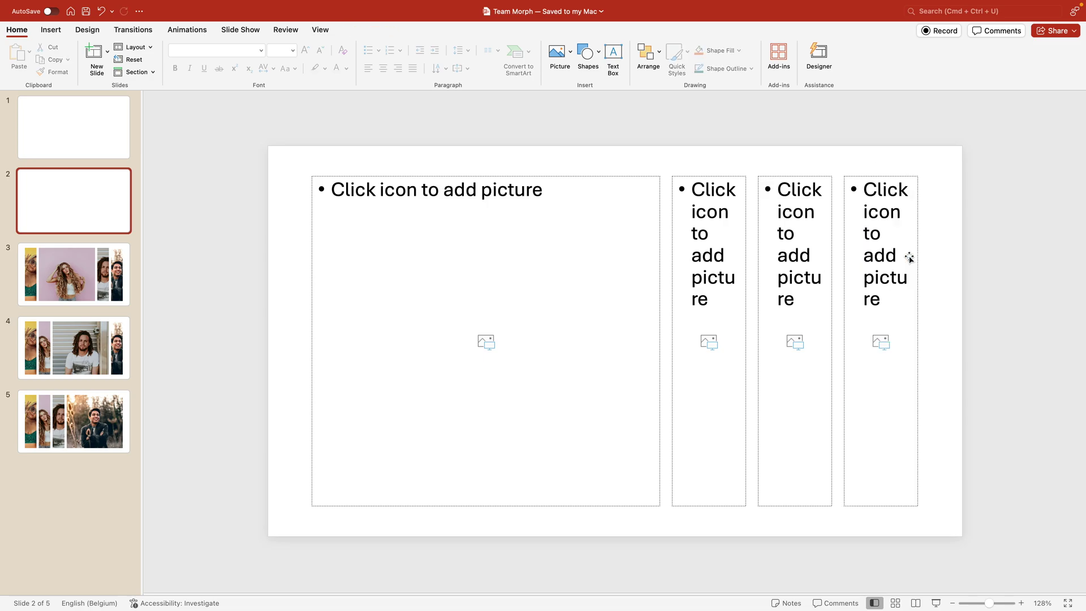
left_click(81, 266)
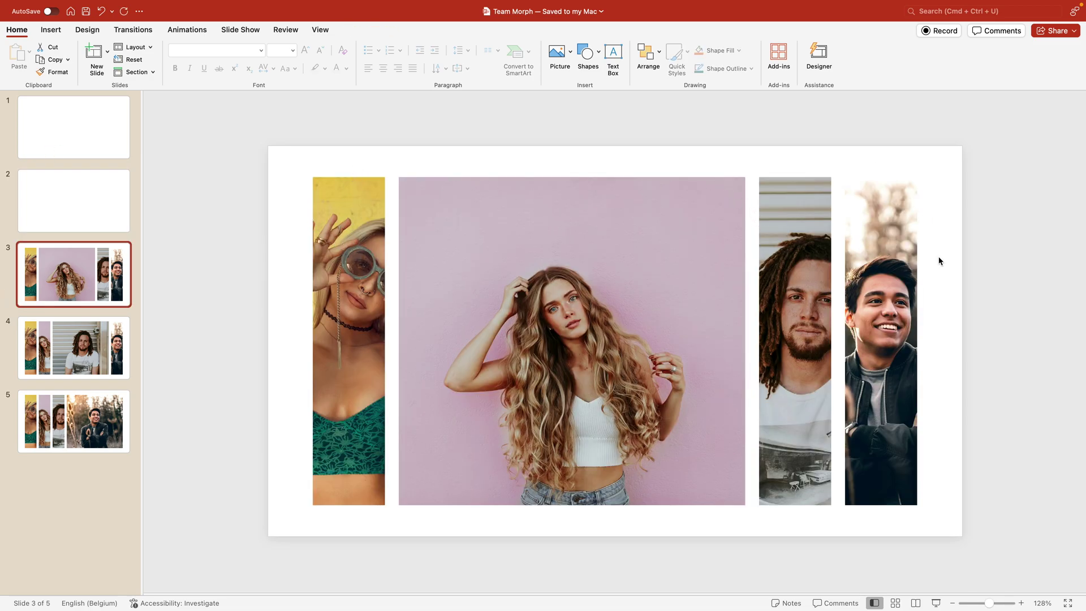
left_click(98, 147)
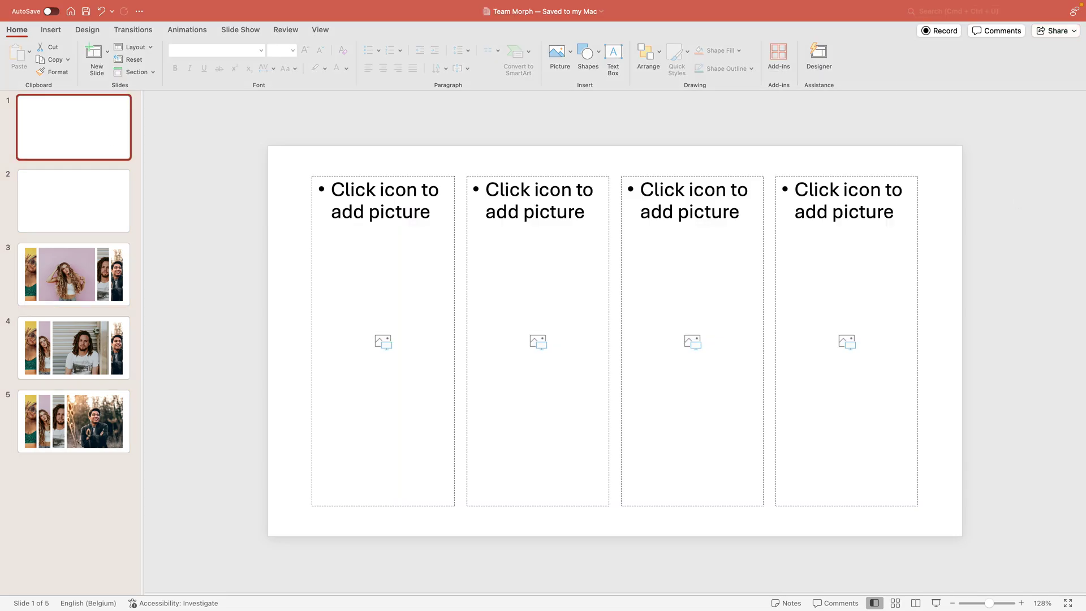
Drop the four numbered photos into the placeholders on slides 1 and 2
left_click_drag(978, 371, 607, 280)
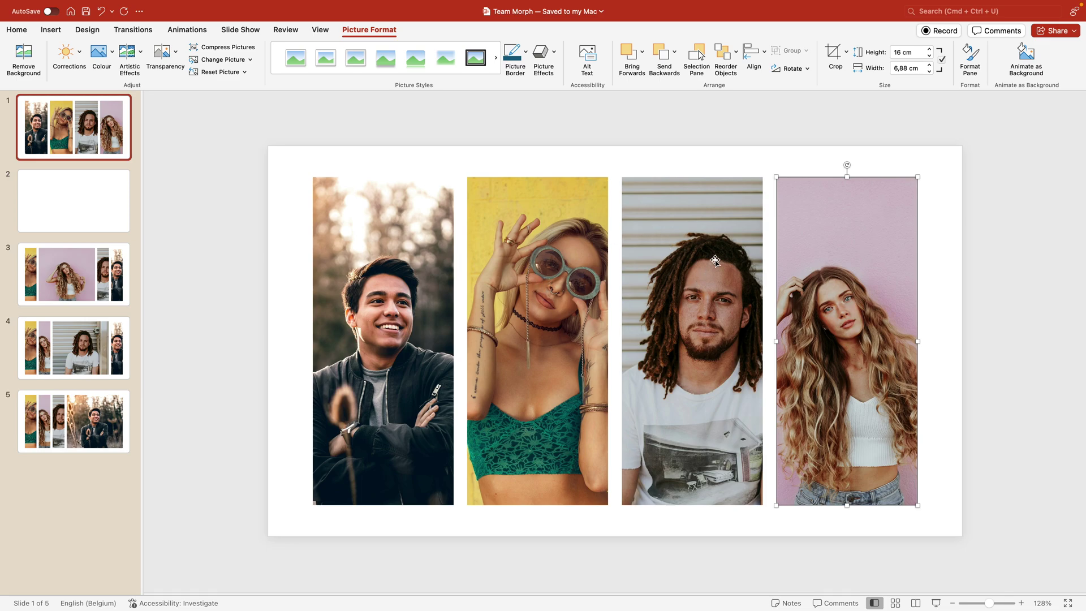
left_click(120, 197)
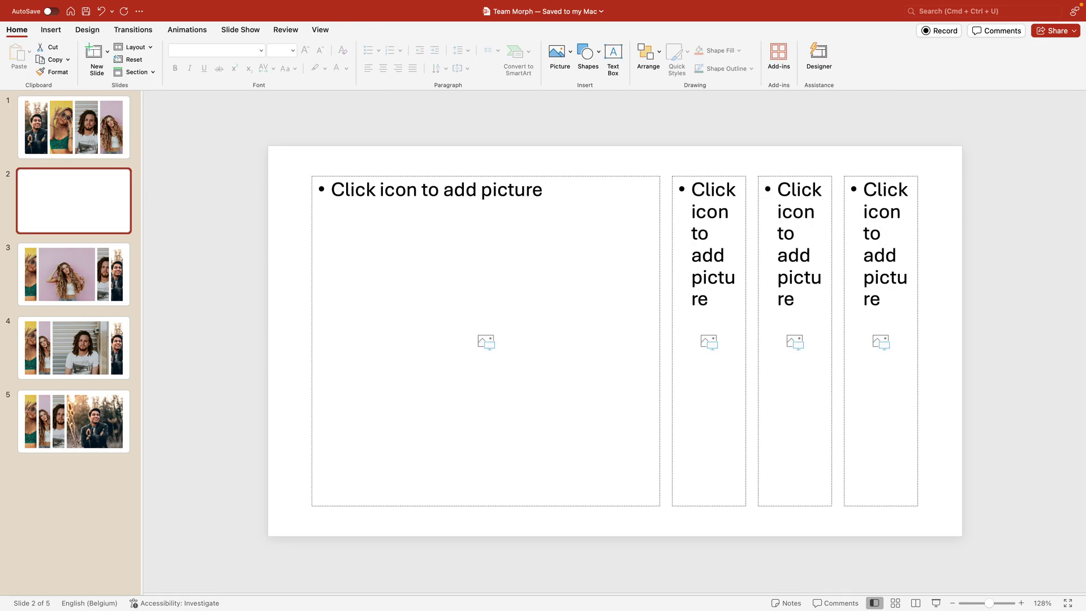
left_click_drag(661, 243, 521, 242)
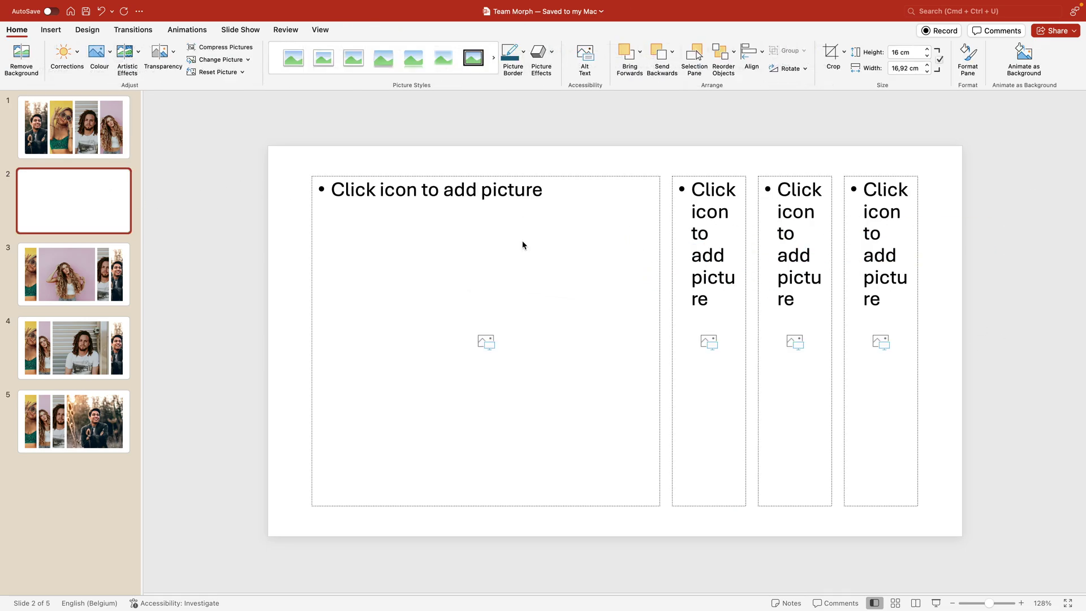
Delete the four old photos on slide 3
left_click(97, 279)
left_click(362, 265)
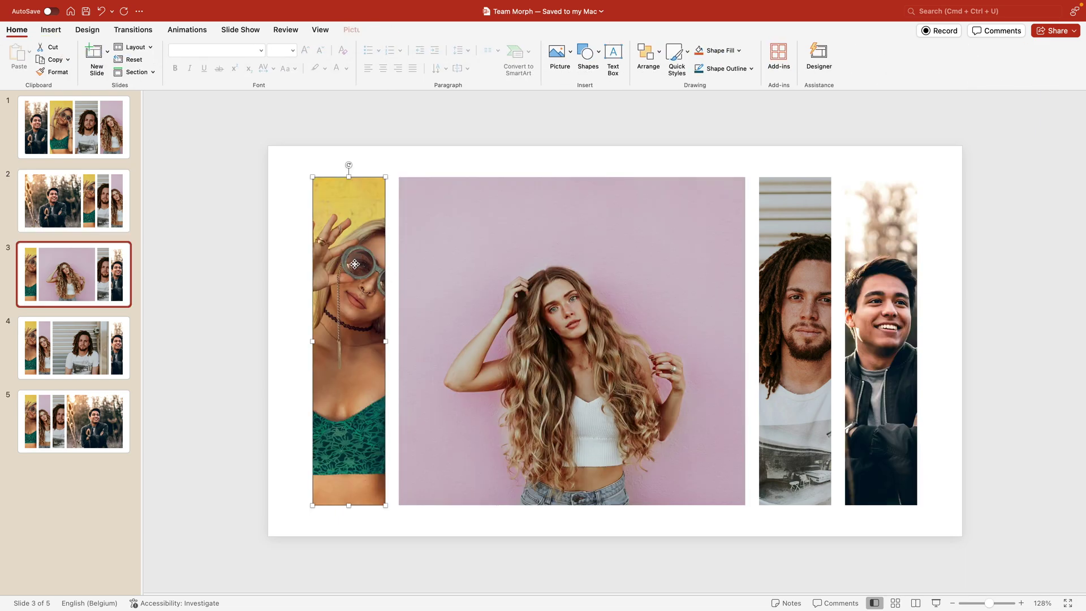
key("Delete")
left_click(538, 231)
key("Delete")
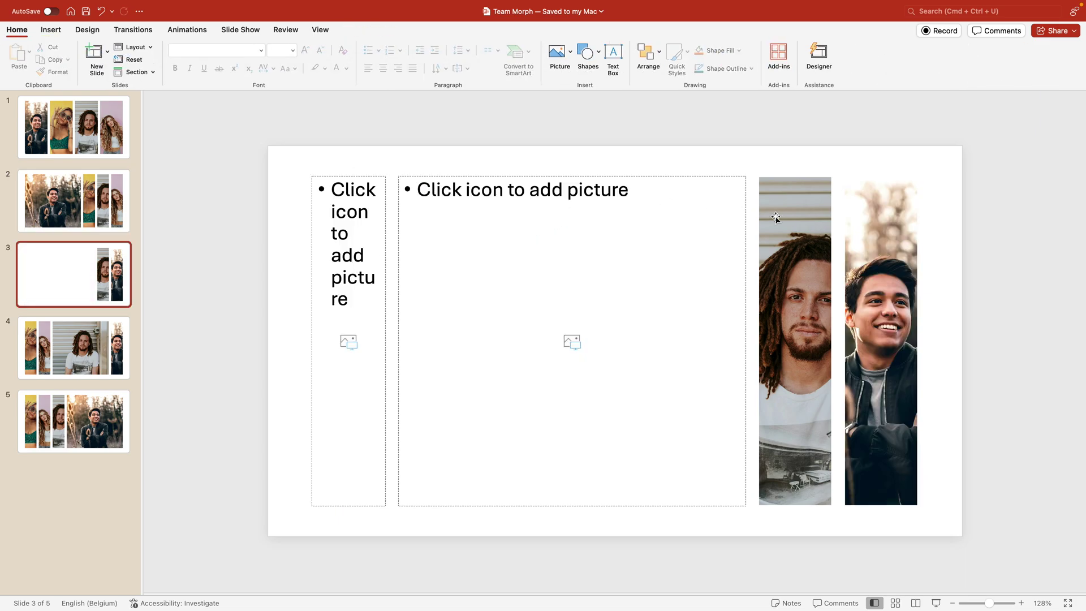
left_click(799, 219)
key("Delete")
left_click(880, 229)
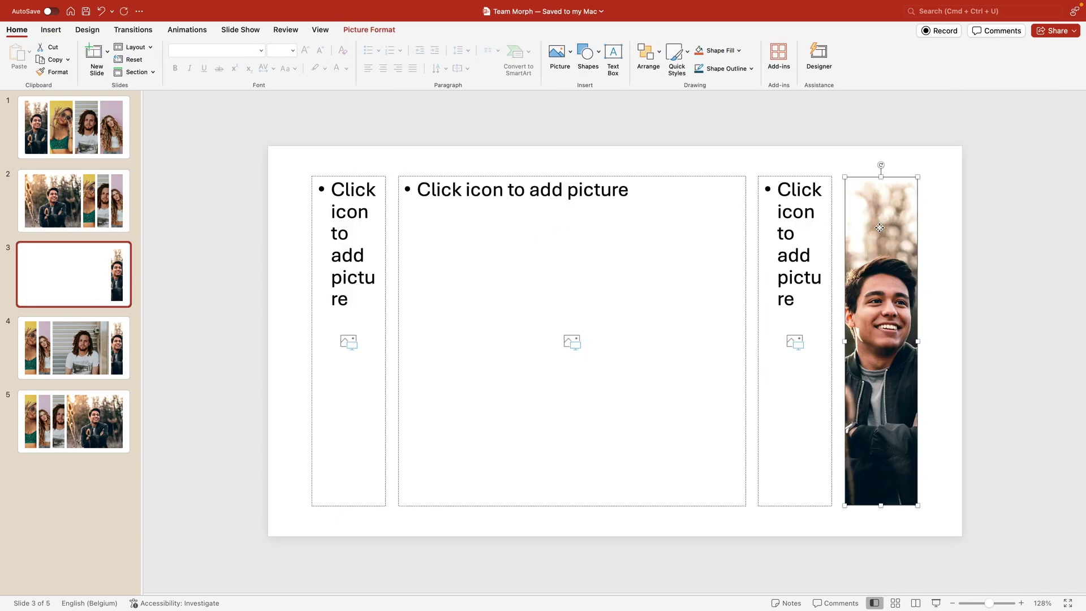
key("Delete")
Delete the old photos on slide 4
left_click(110, 331)
left_click(347, 181)
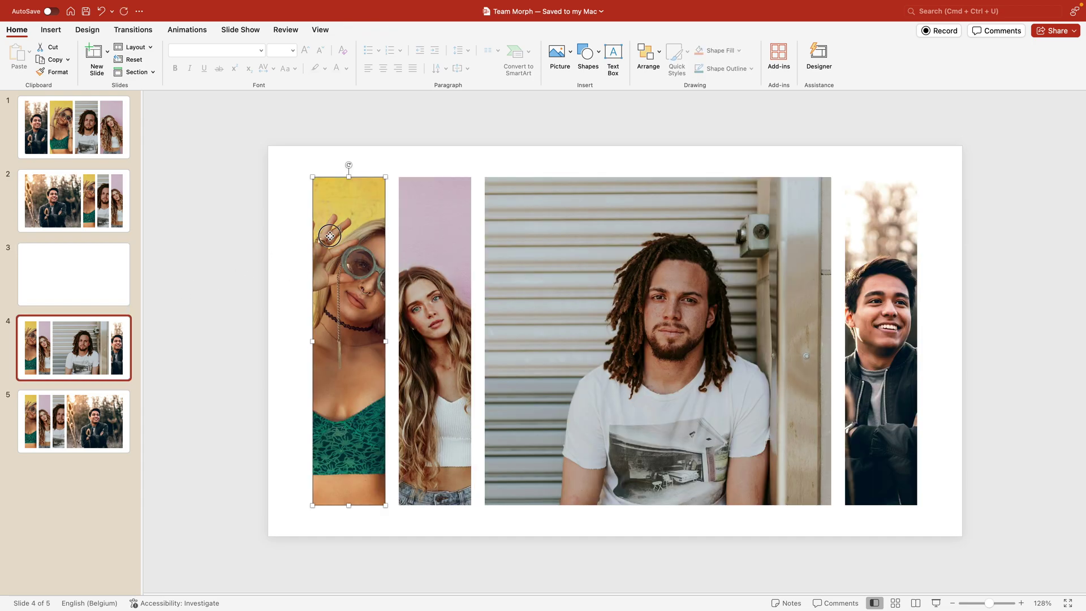
key("Delete")
left_click(452, 218)
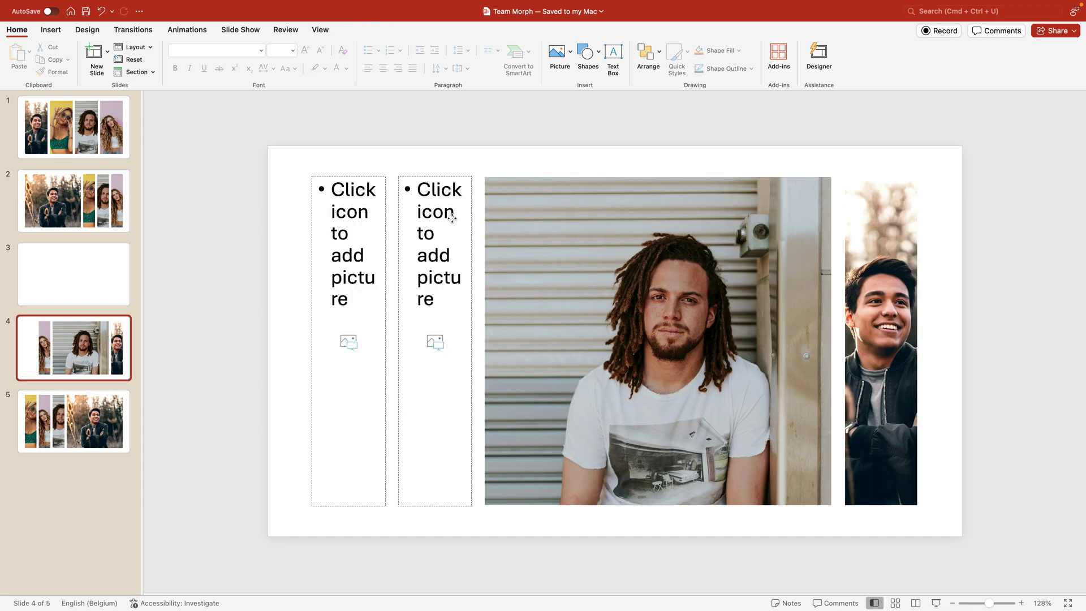
left_click(609, 209)
key("Delete")
left_click(860, 218)
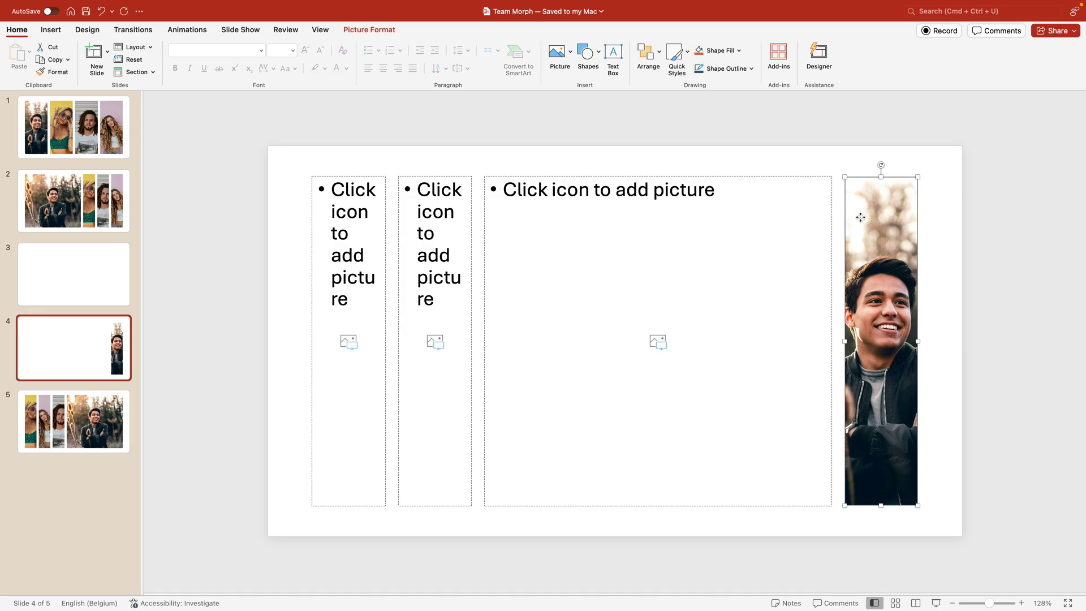
key("Delete")
Delete the four old photos on slide 5
left_click(117, 403)
left_click(347, 181)
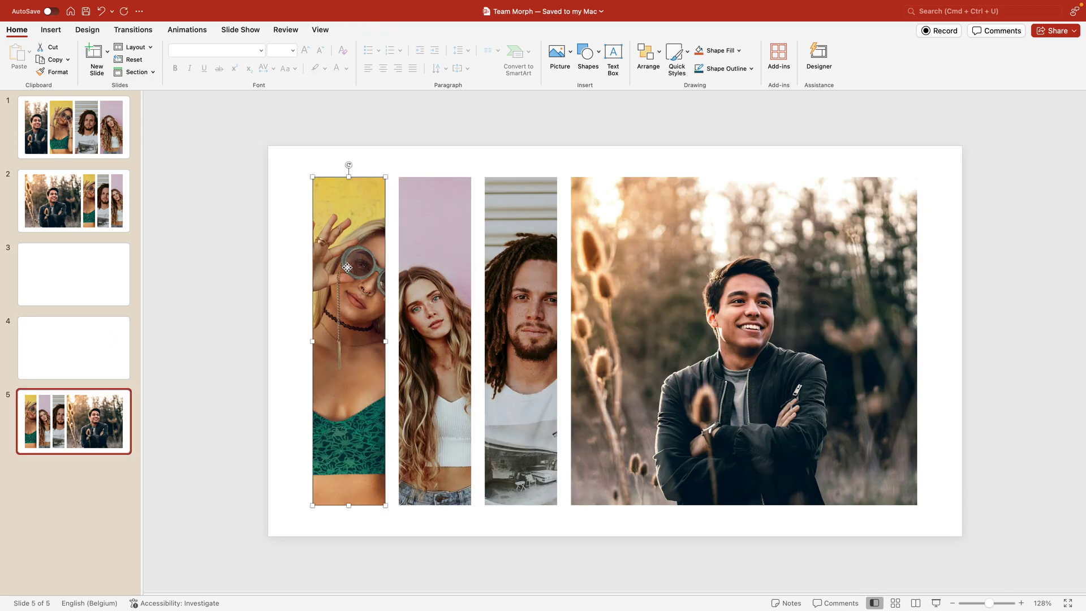
key("Delete")
left_click(439, 230)
key("Delete")
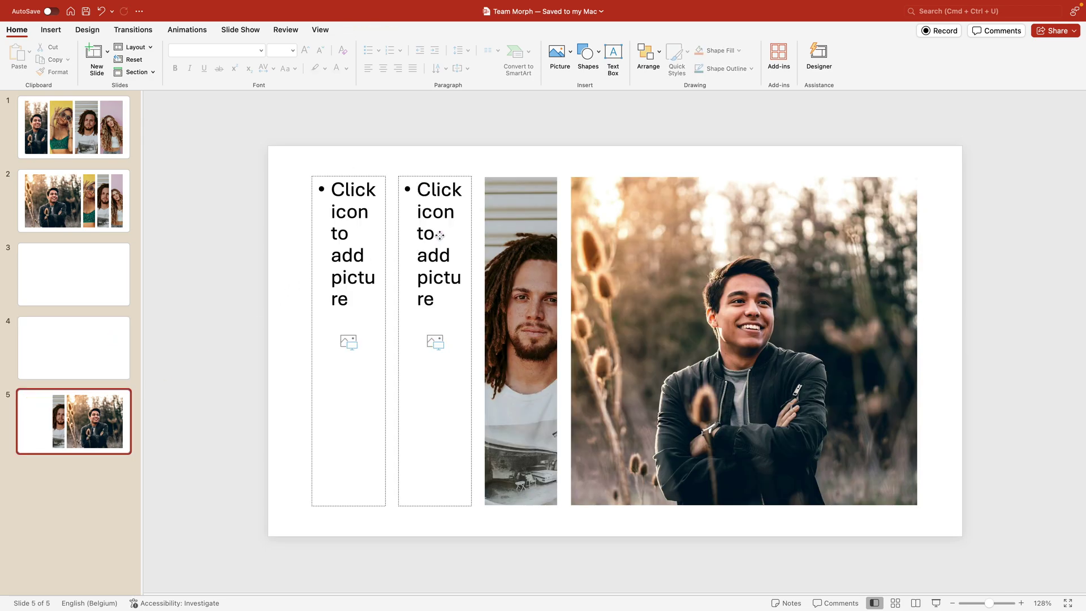
left_click(541, 218)
key("Delete")
left_click(729, 230)
key("Delete")
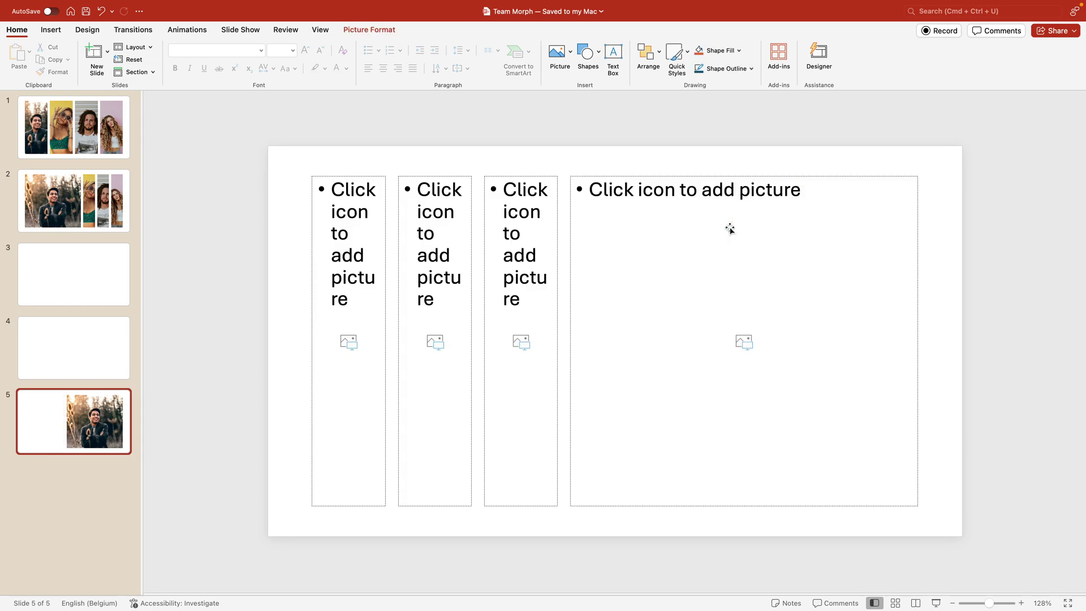
Fill slides 3, 4 and 5 with the four numbered photos, then select all slides
key("Page_Up")
key("Page_Up")
left_click_drag(960, 281, 518, 294)
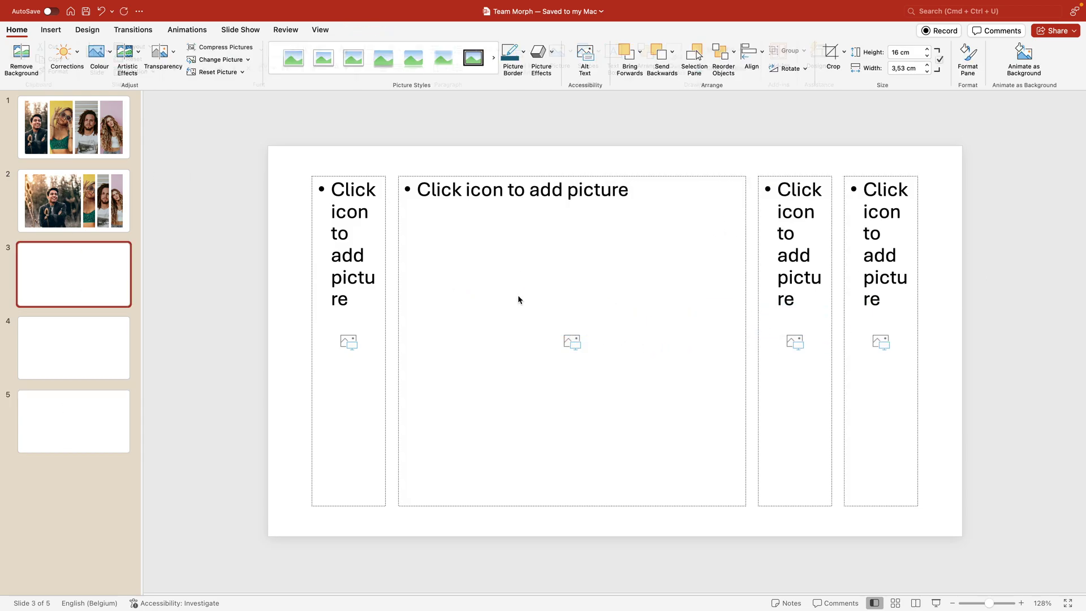
left_click(99, 353)
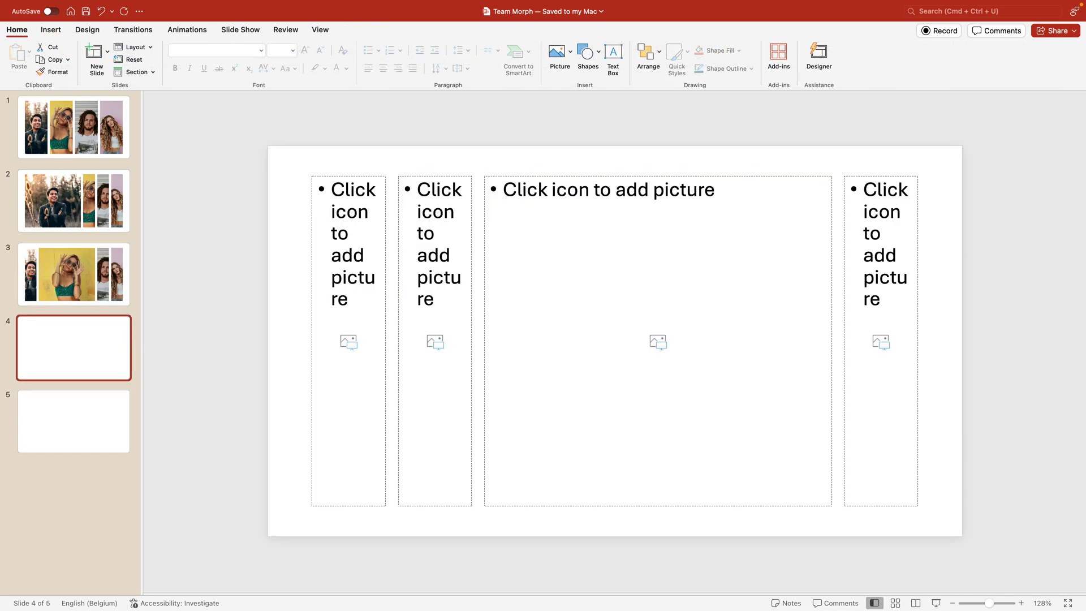
left_click_drag(960, 281, 599, 350)
left_click(100, 419)
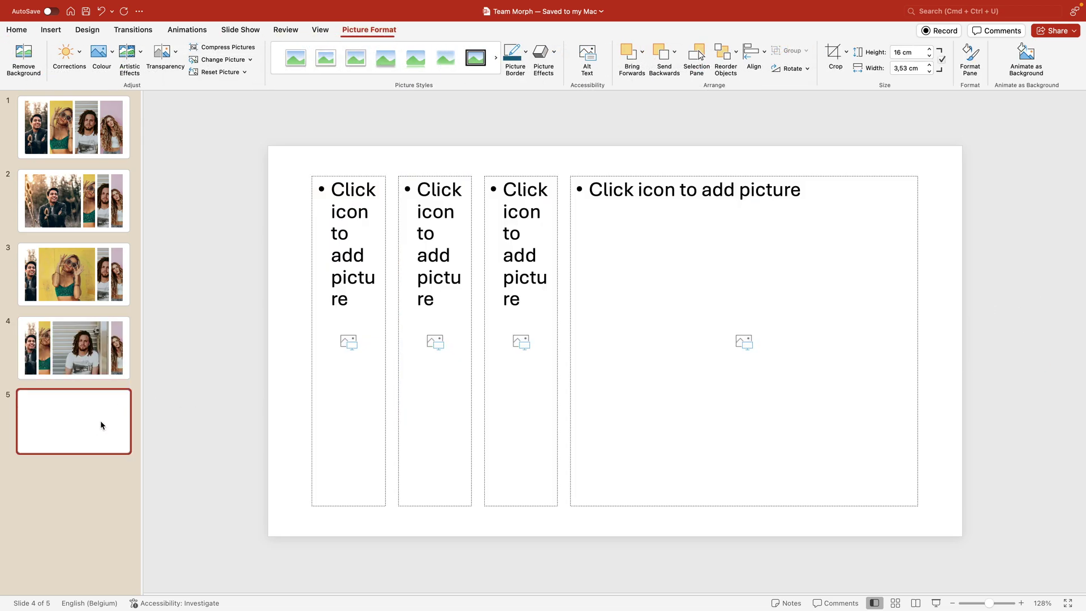
left_click_drag(959, 281, 461, 350)
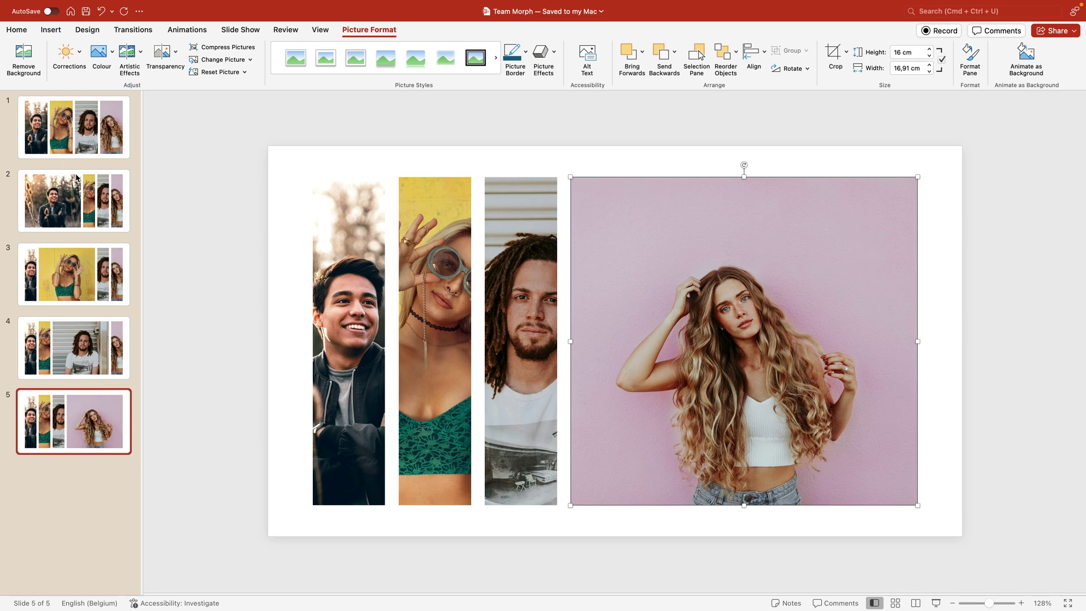
left_click(81, 139)
key("super+a")
Apply the Morph transition (2 seconds) to all five selected slides and reselect slide 1
left_click(127, 31)
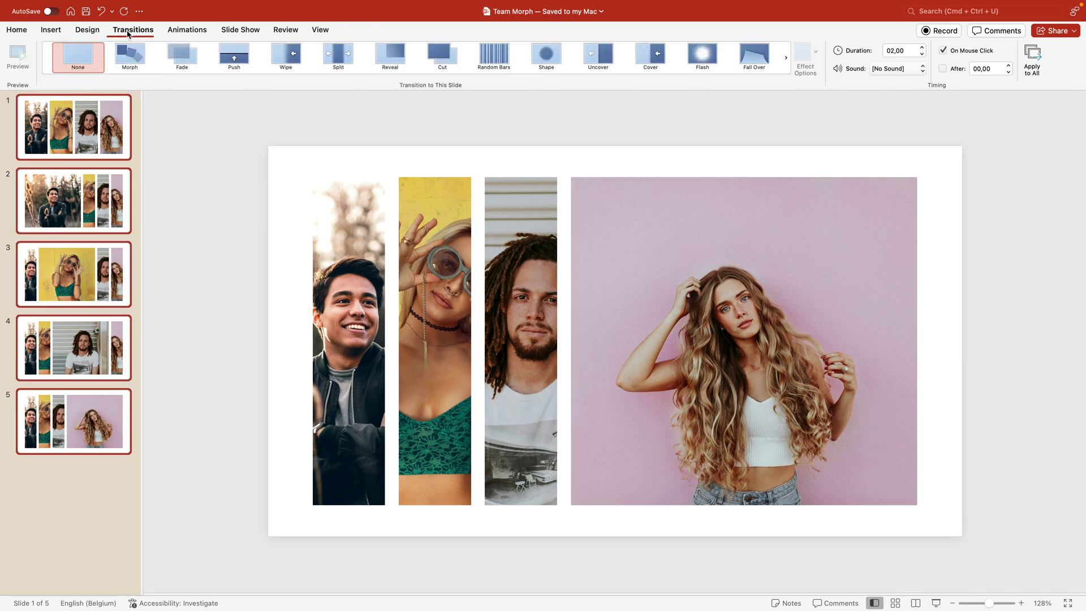
left_click(129, 55)
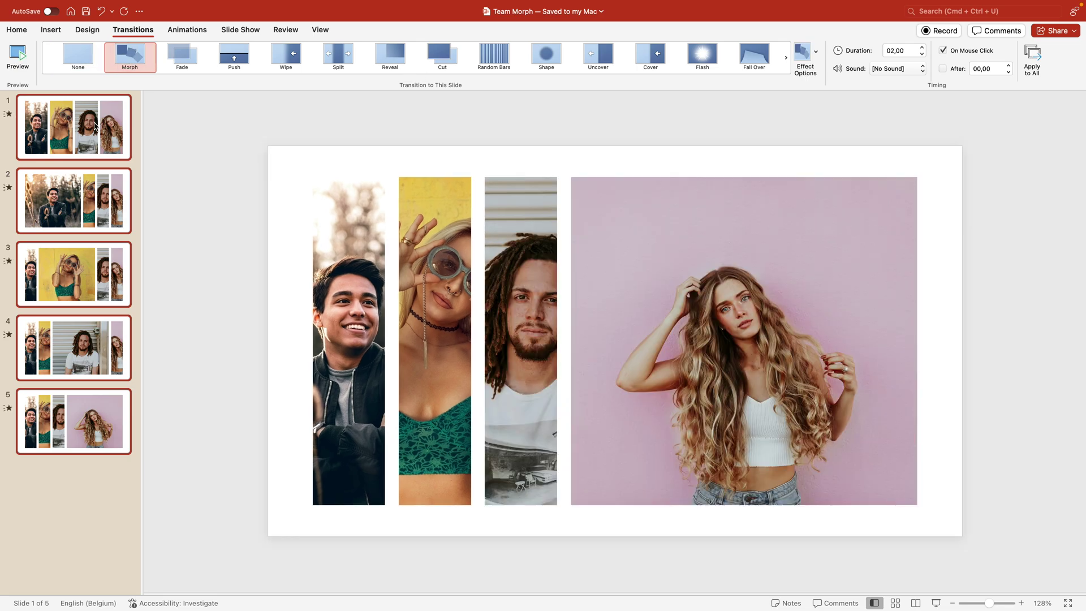
left_click(94, 127)
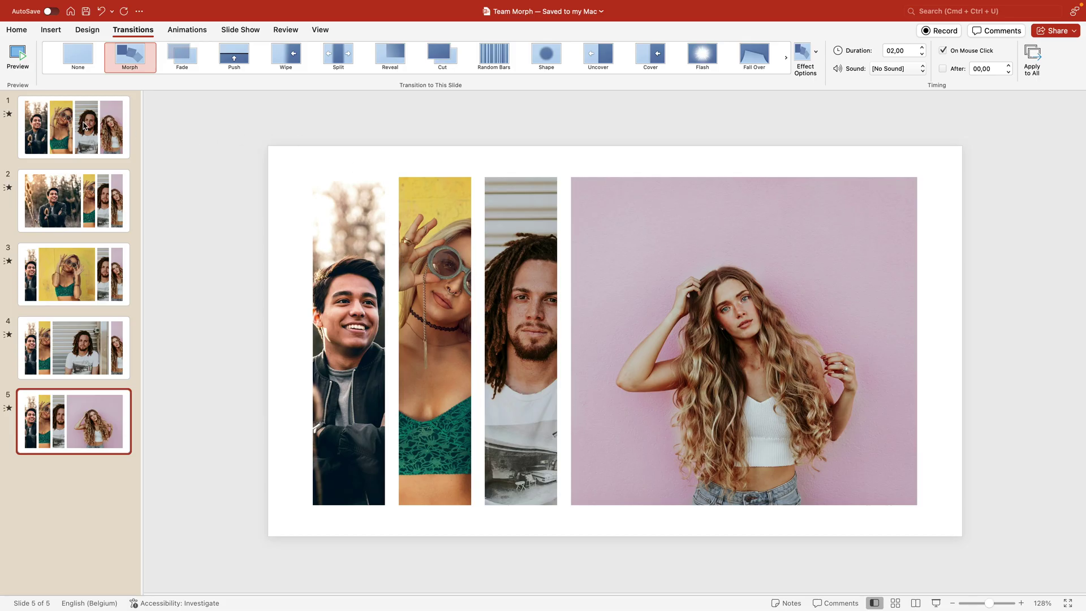
On slide 2, add a text box on the wide photo containing the first person's name
left_click(72, 219)
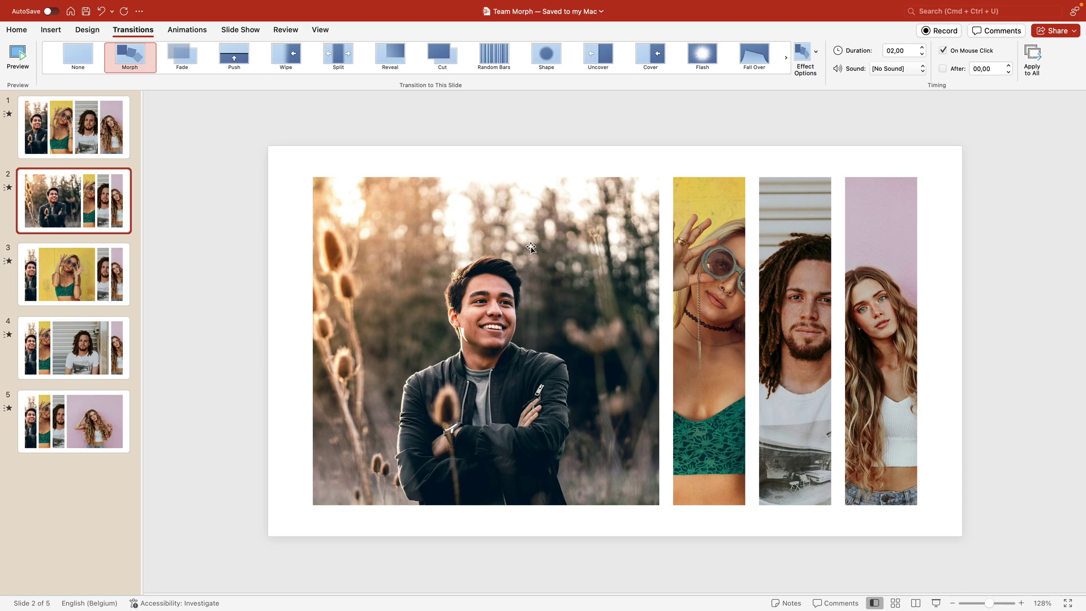
left_click(50, 30)
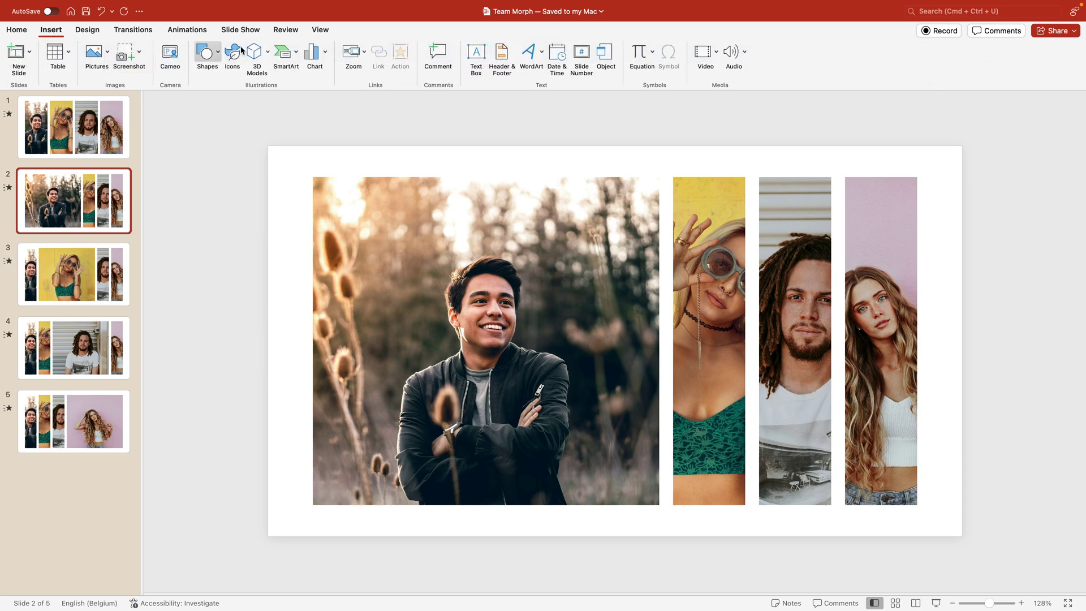
left_click(477, 56)
left_click_drag(333, 243, 439, 286)
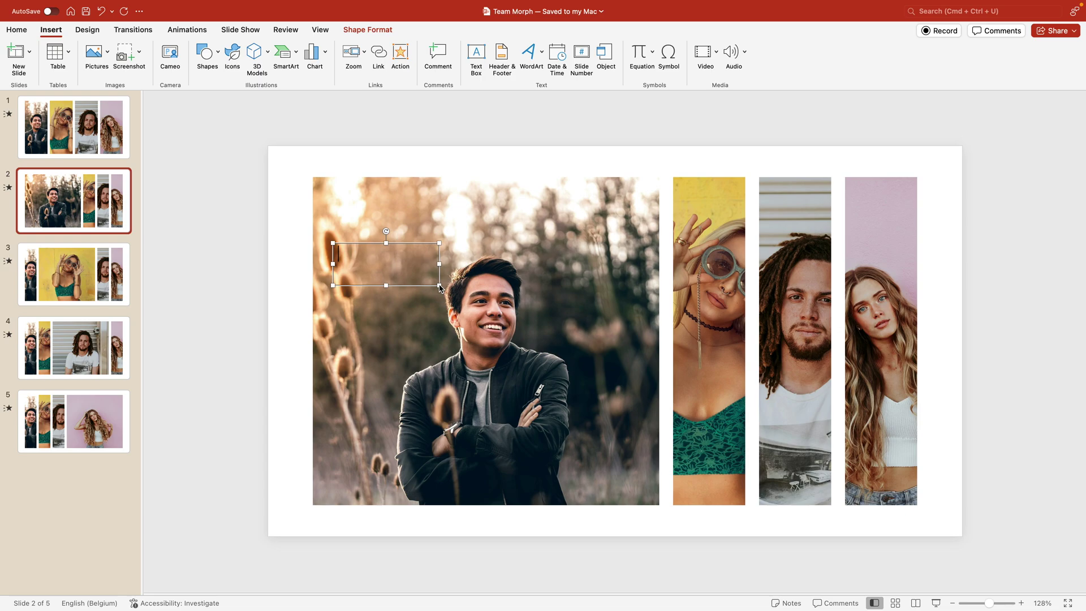
type("Warren")
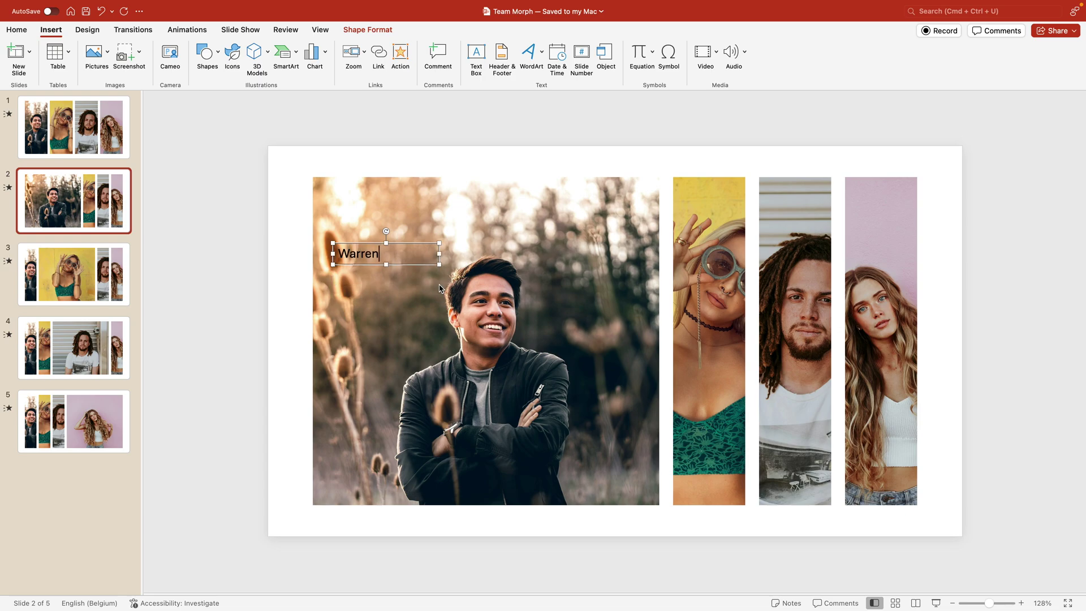
Format the name as white, bold 32 pt Montserrat and move it to the photo's top
key("super+a")
key("super+shift+f")
type("Montserrat")
key("Return")
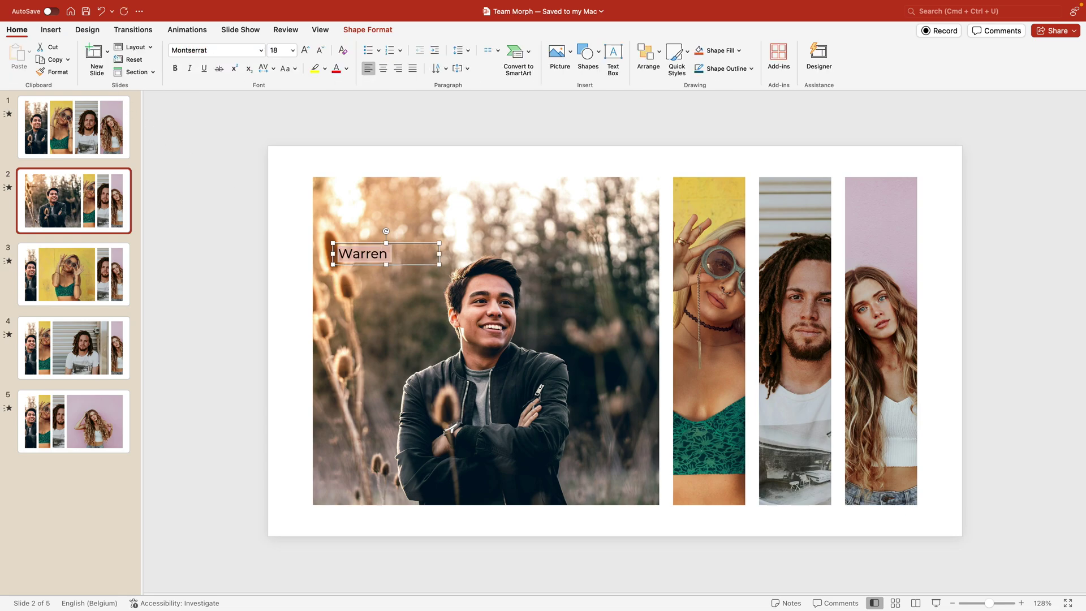
left_click(346, 68)
left_click(339, 104)
left_click(305, 51)
left_click(305, 51)
left_click(306, 51)
left_click(305, 51)
key("super+b")
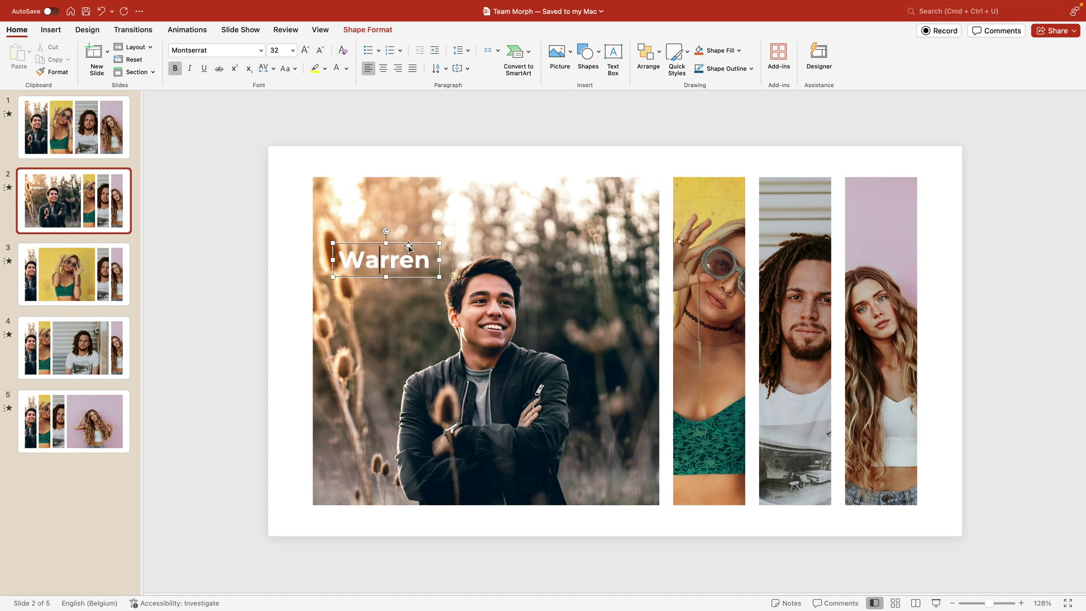
left_click_drag(408, 246, 406, 186)
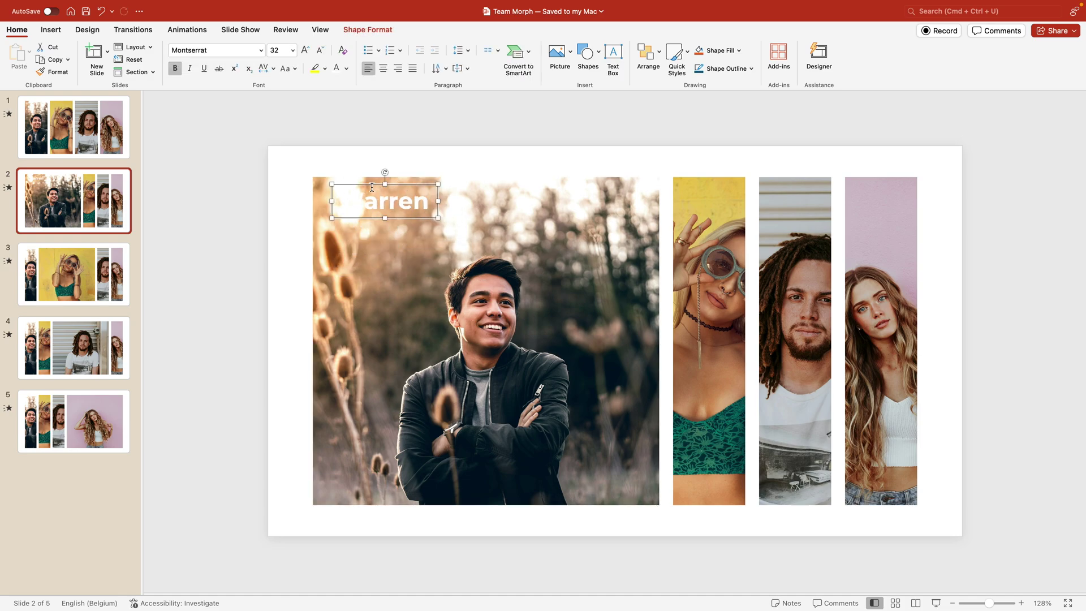
Give the name text an Outer shadow preset via Format Shape, and enlarge it to 40 pt
right_click(409, 186)
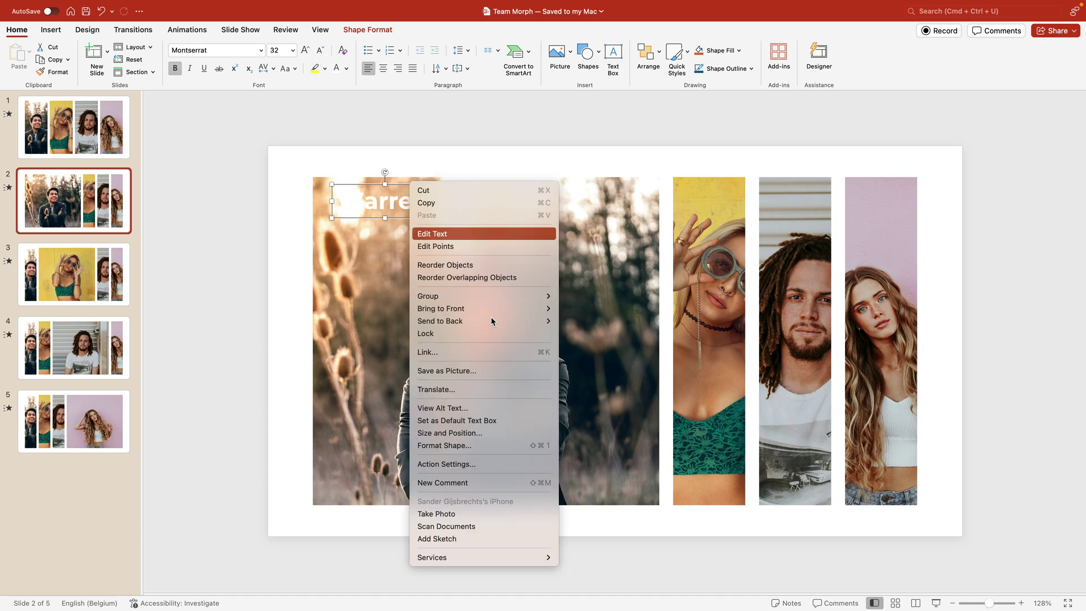
left_click(515, 452)
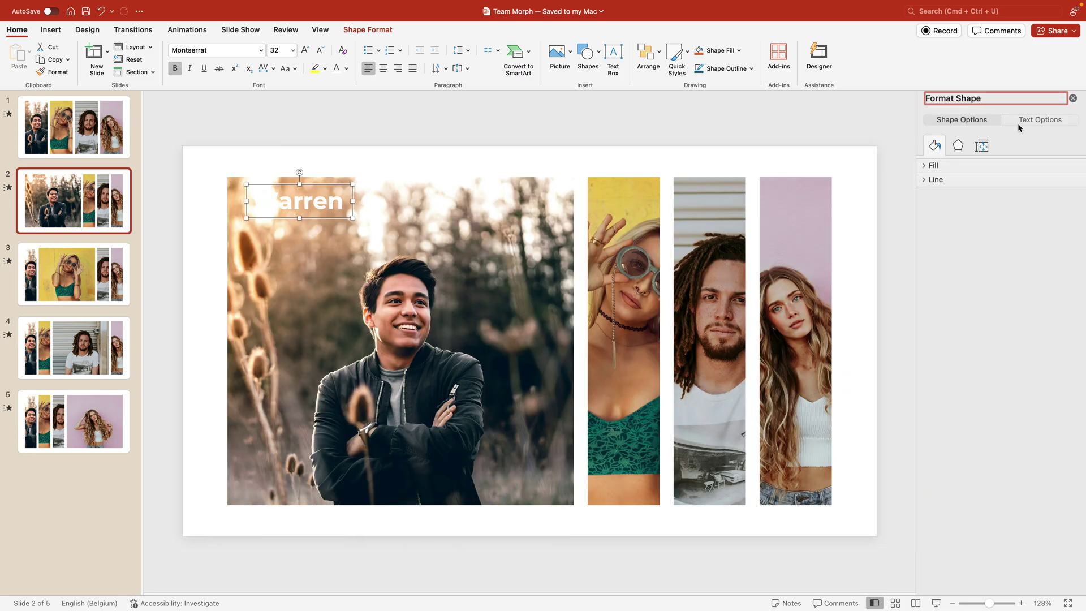
left_click(1019, 122)
left_click(924, 165)
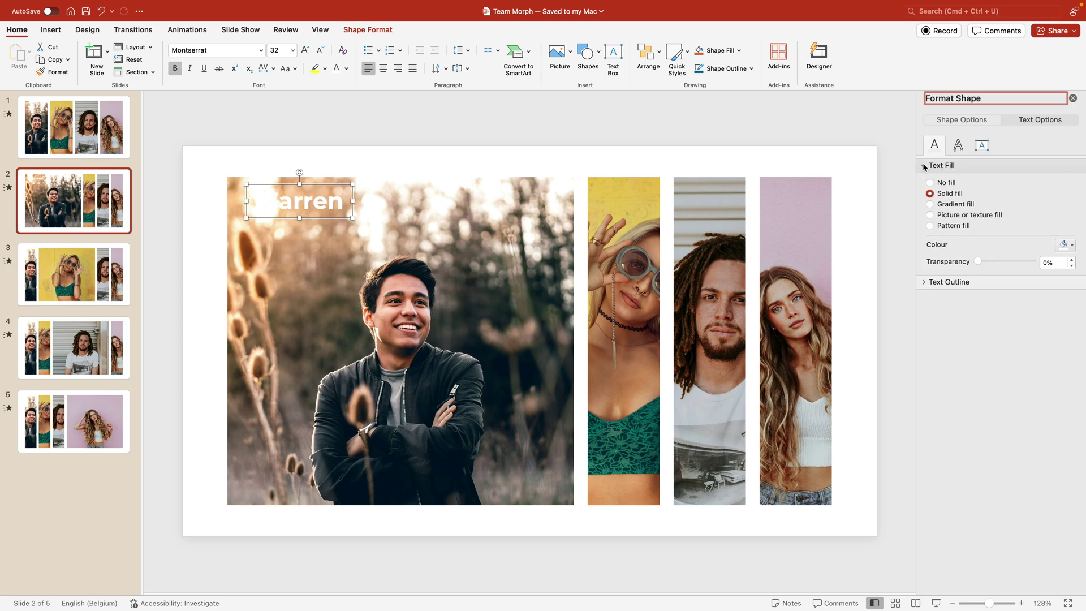
left_click(958, 147)
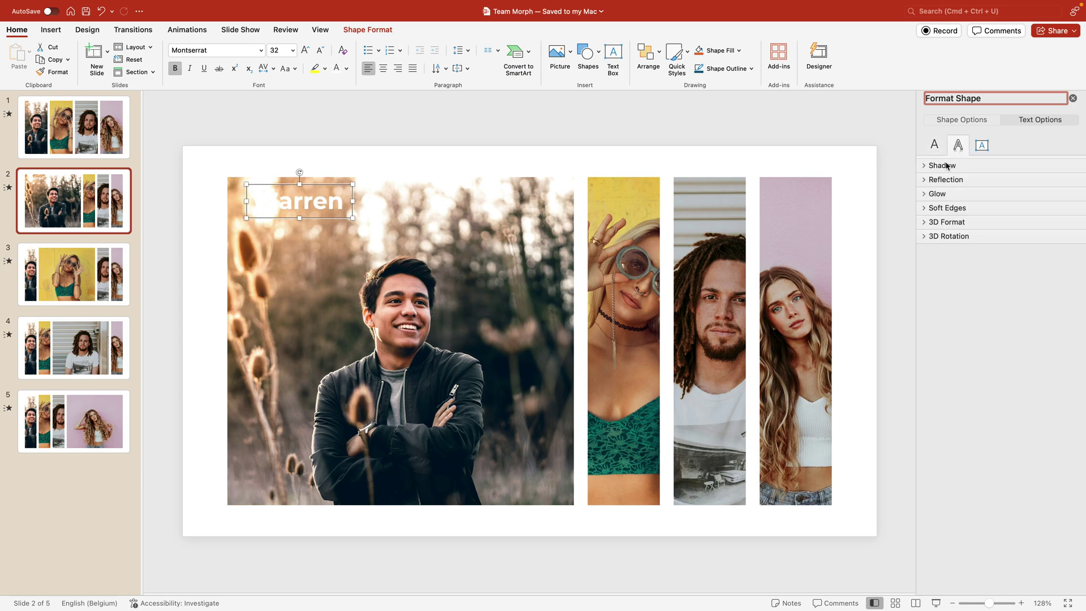
left_click(942, 165)
left_click(1066, 186)
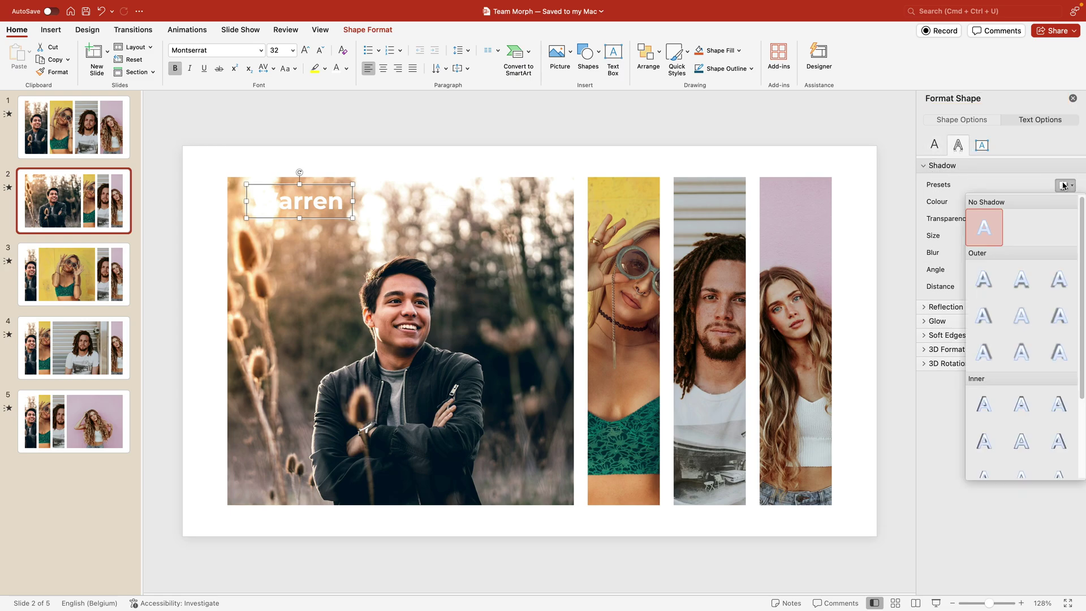
left_click(985, 288)
left_click(305, 50)
left_click(305, 50)
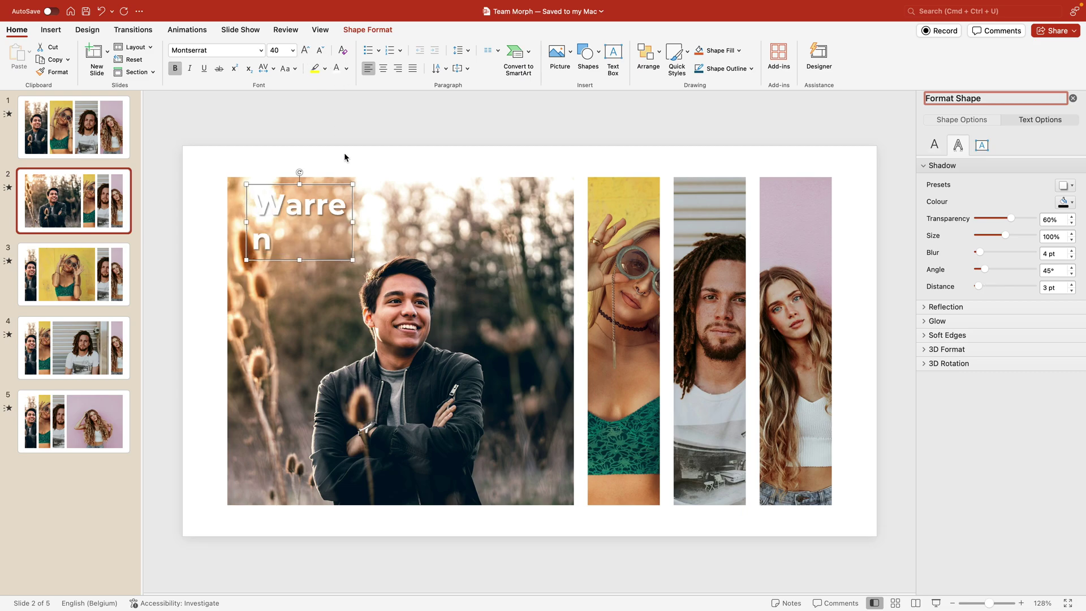
Widen the label, remove its shadow, fill it dark grey and move it to the photo's top-left
left_click_drag(353, 228, 387, 224)
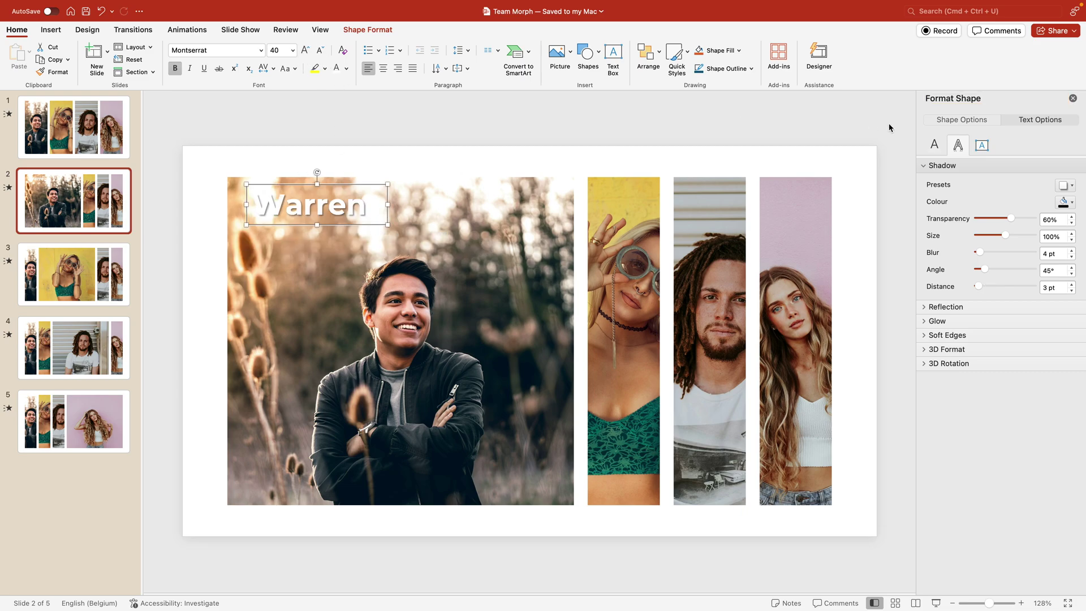
left_click(1066, 186)
left_click(987, 227)
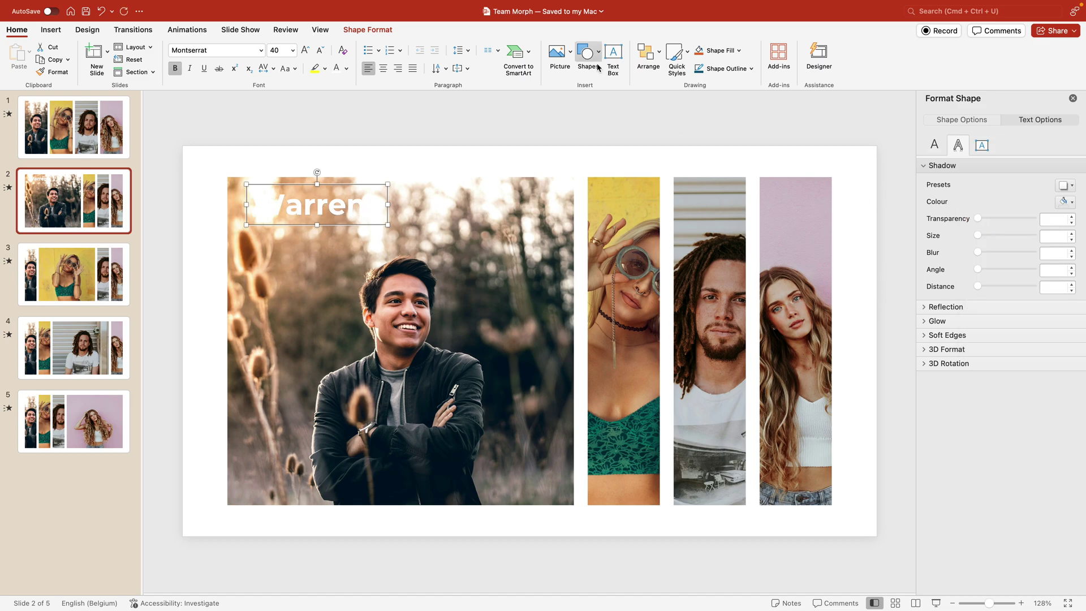
left_click(738, 52)
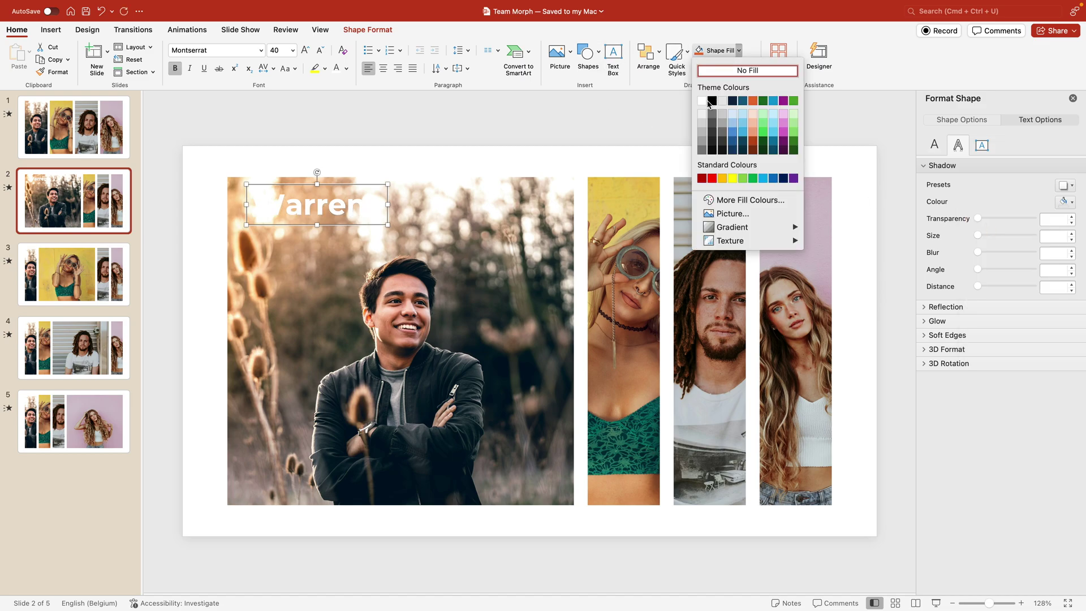
left_click(712, 132)
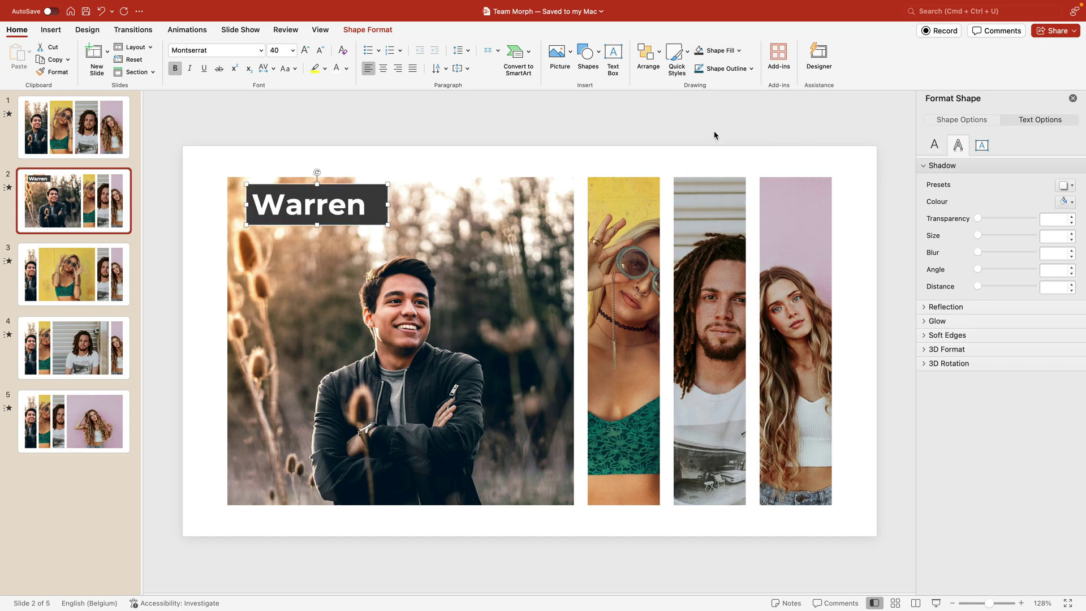
left_click_drag(345, 189, 373, 216)
Centre the name, set the label fill to 35% transparency, and copy the label
left_click(382, 69)
left_click(962, 120)
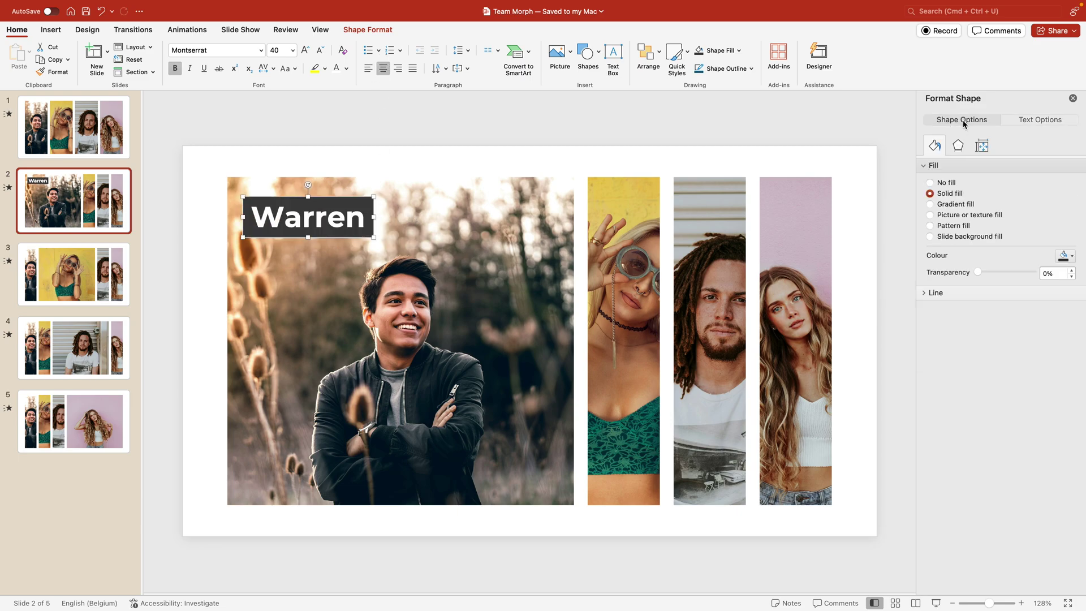
left_click_drag(976, 275, 996, 274)
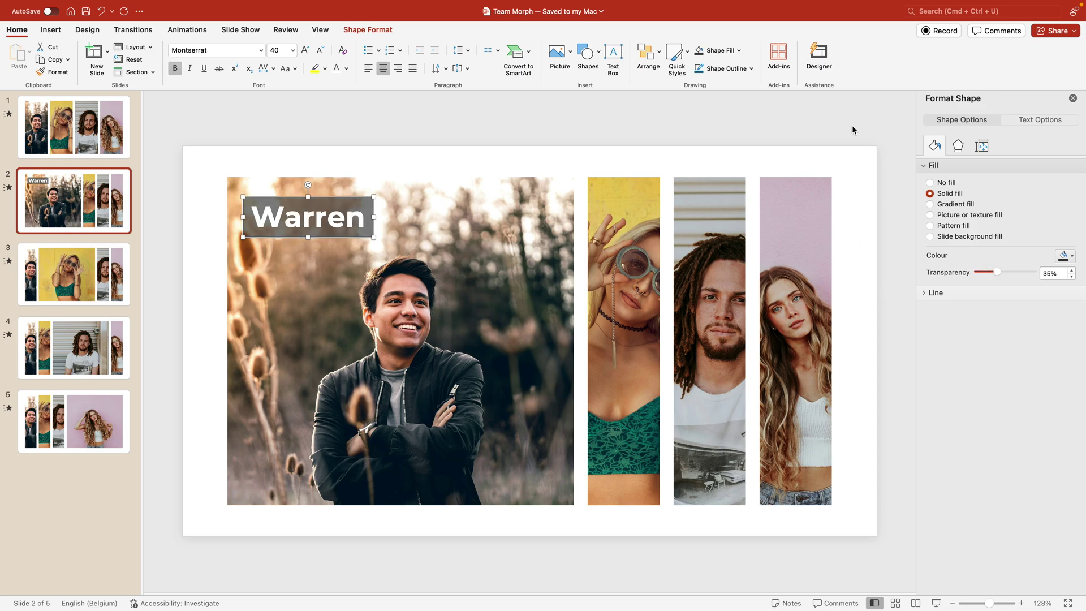
left_click(688, 136)
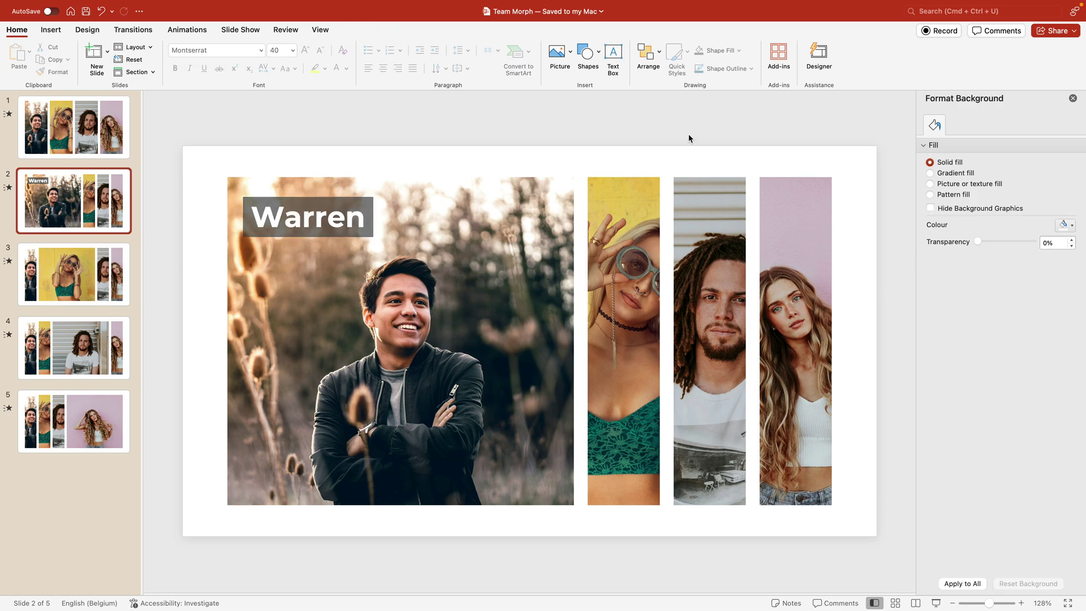
left_click(357, 187)
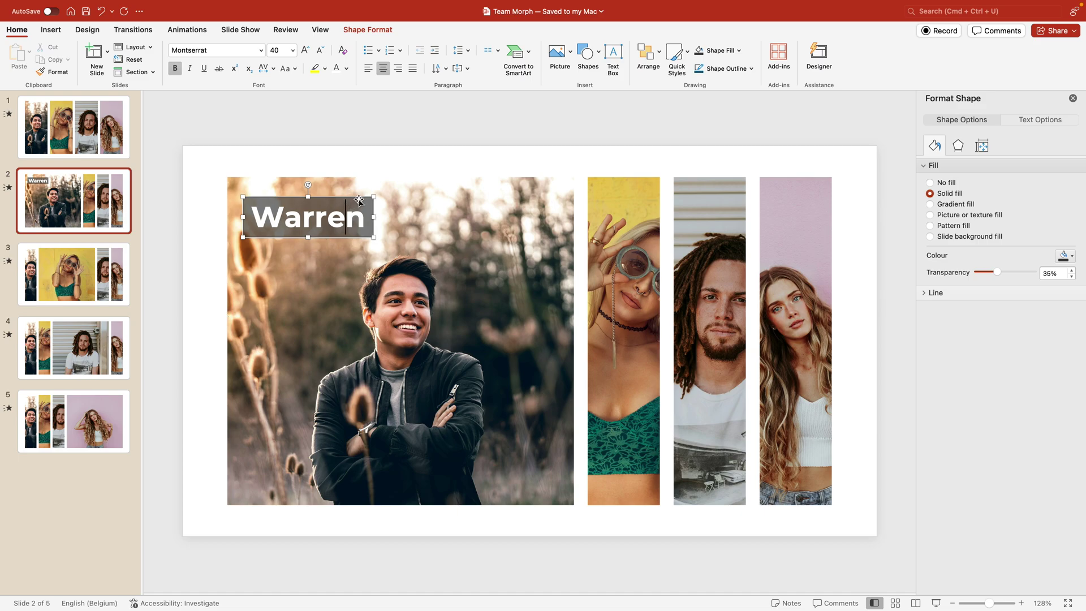
key("super+c")
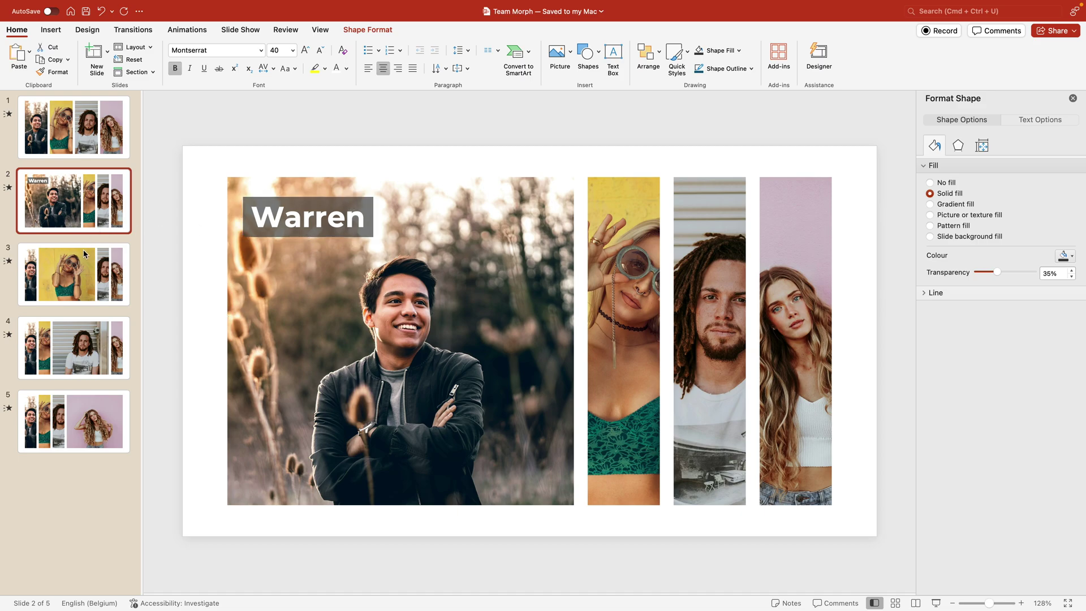
Paste the name tag on slide 3 over the yellow-background photo and relabel it with that person's name
left_click(83, 250)
key("super+v")
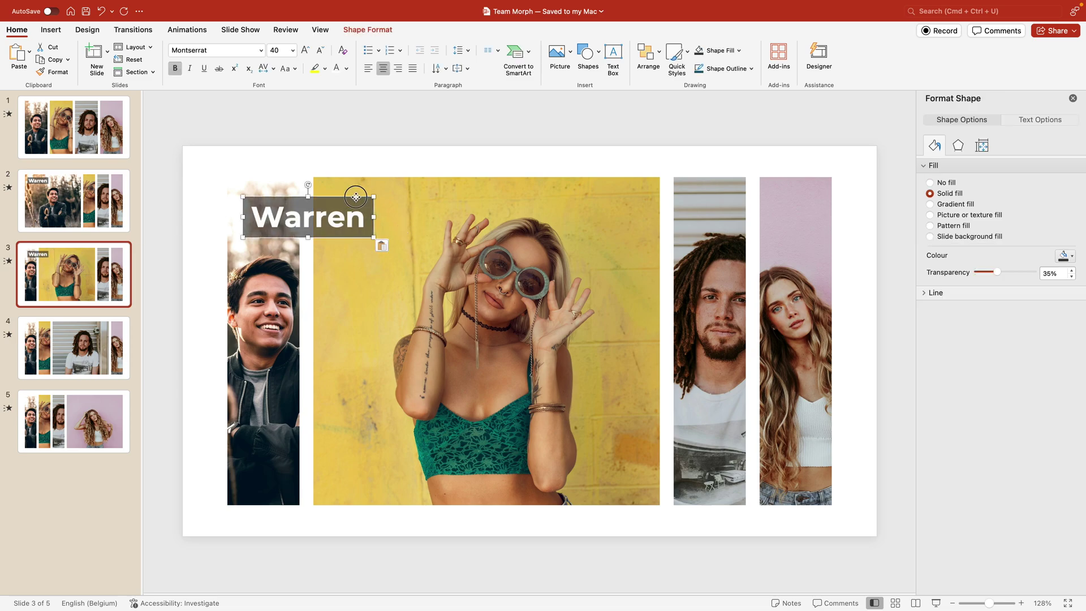
left_click_drag(349, 196, 435, 188)
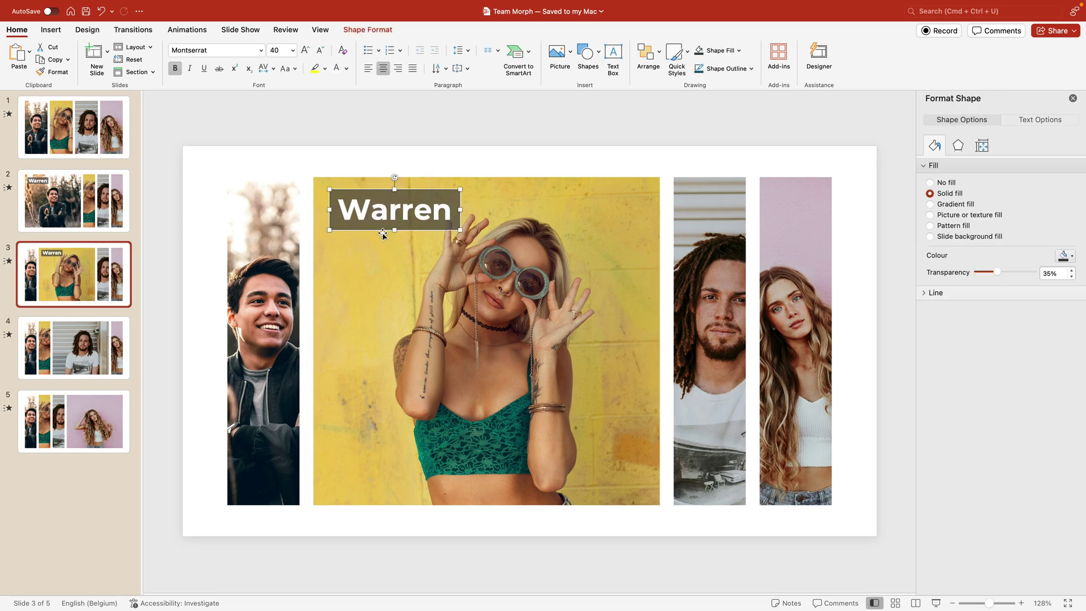
double_click(404, 209)
type("Atuk")
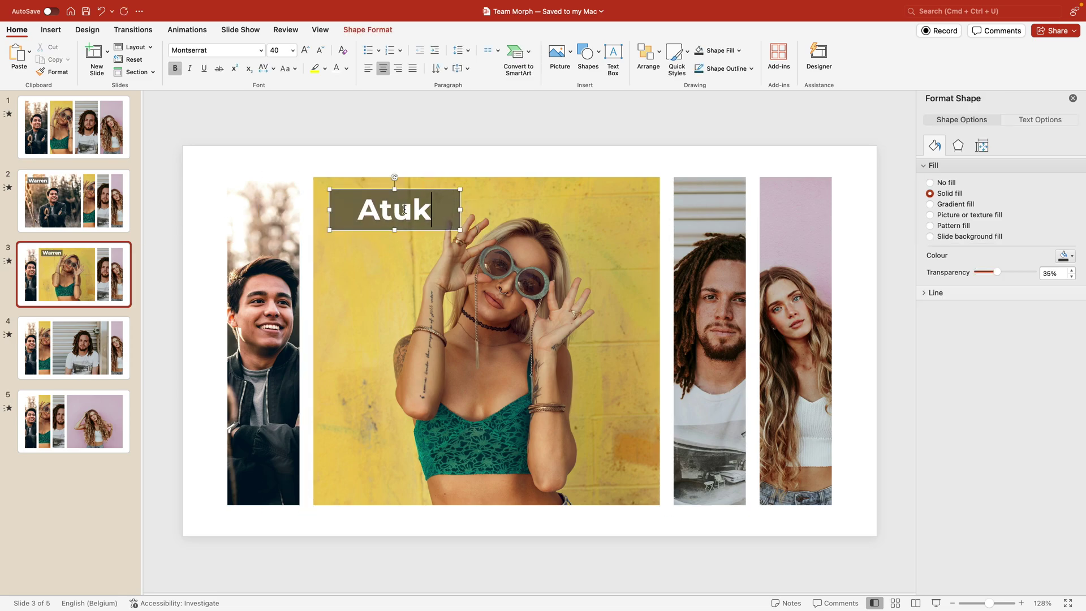
key("BackSpace")
key("BackSpace")
type("ikh")
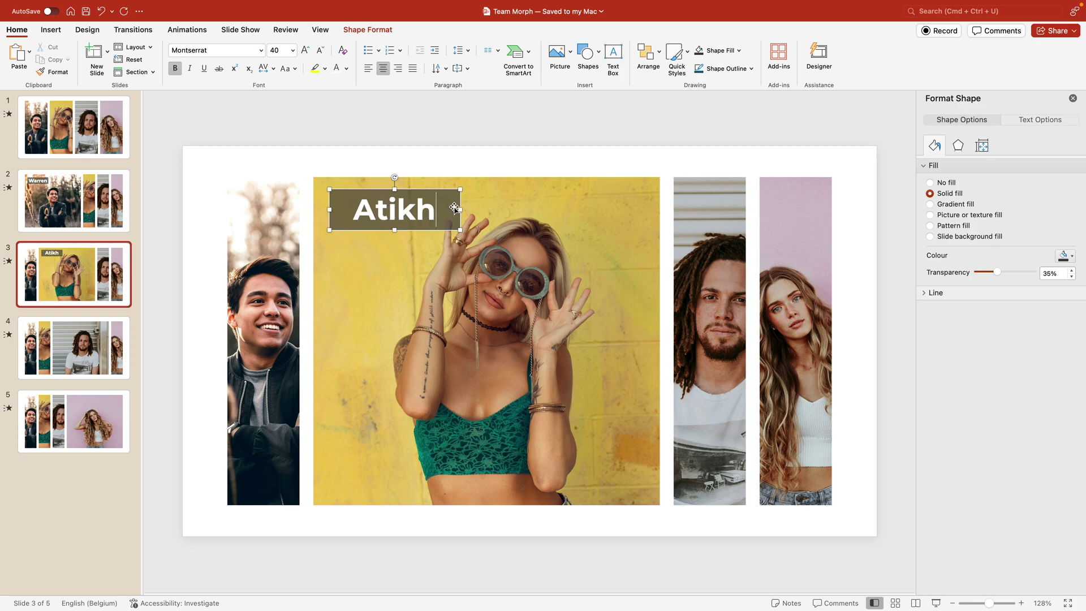
key("Escape")
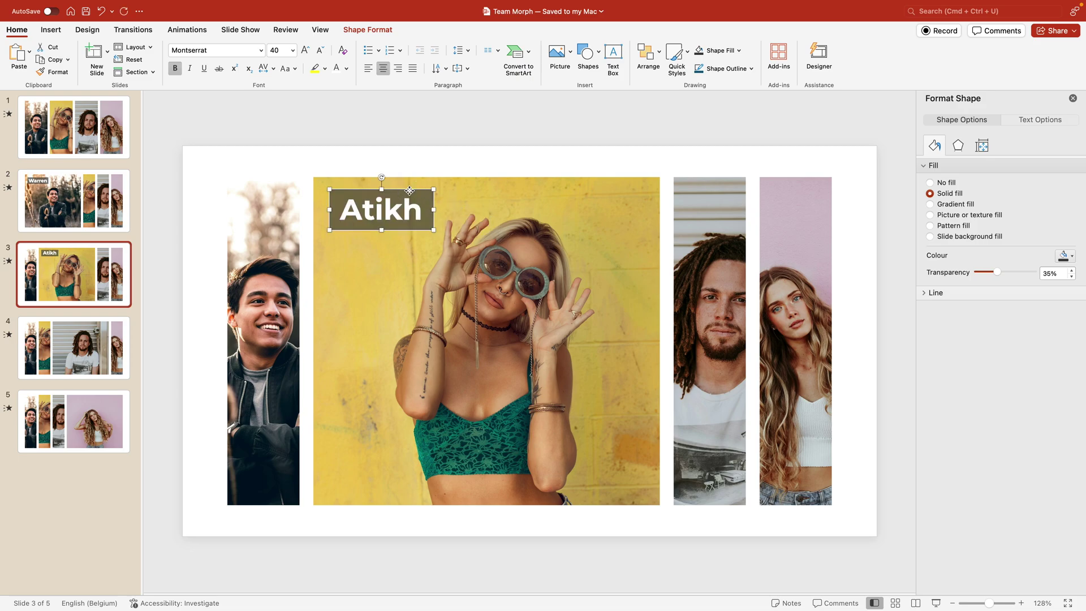
Paste the tag on slide 4 over the centre photo, enter that person's name, and widen it to one line
key("super+c")
left_click(124, 333)
key("super+v")
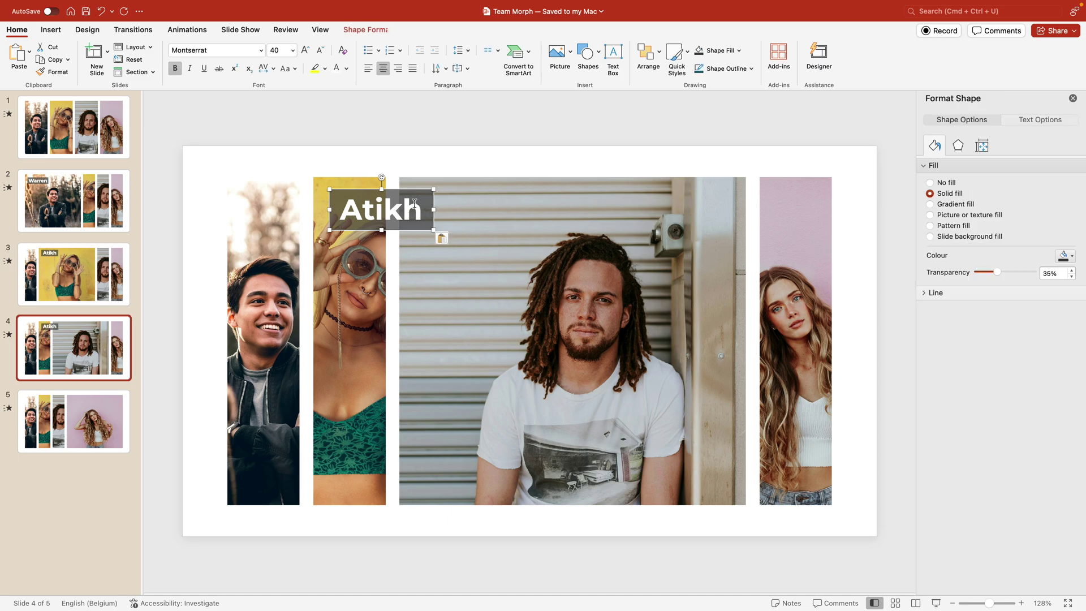
left_click_drag(407, 190, 495, 190)
double_click(487, 213)
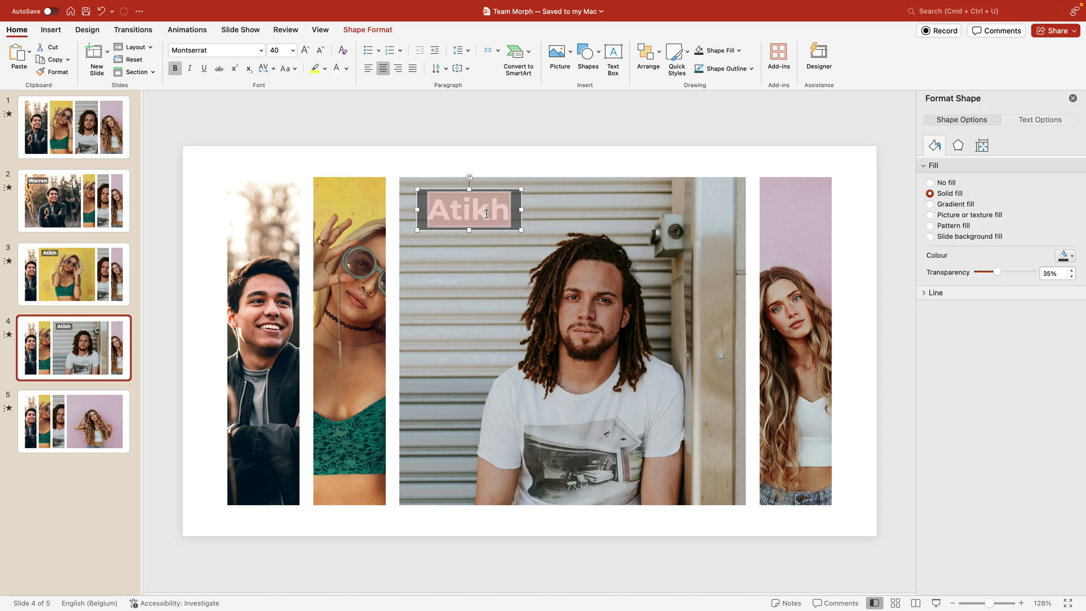
type("Brooke")
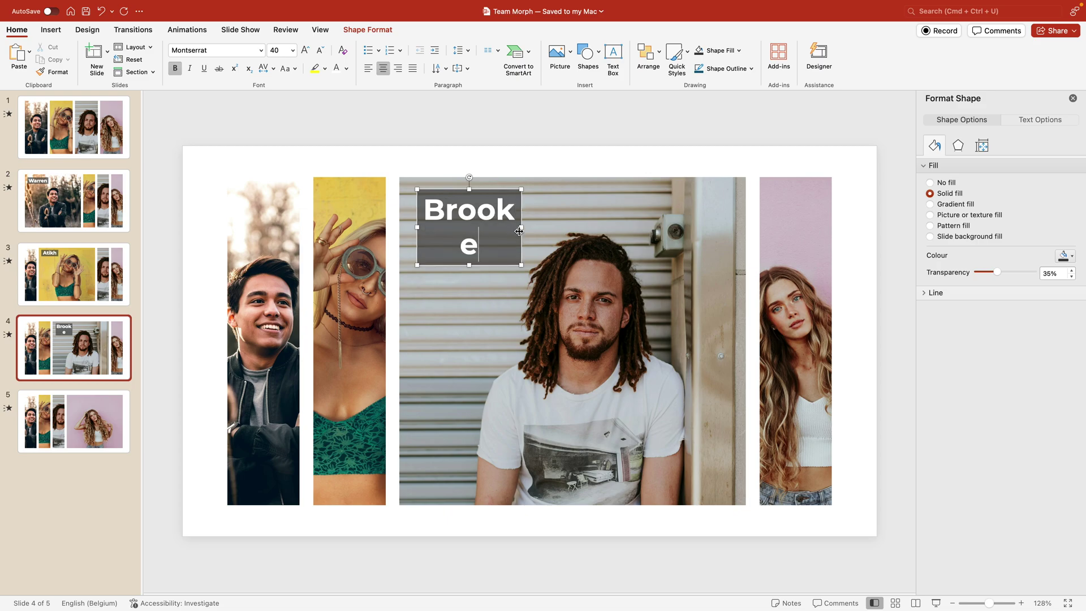
left_click_drag(519, 231, 551, 232)
Paste the tag on slide 5 over the pink-background photo and enter that person's name
key("cmd+c")
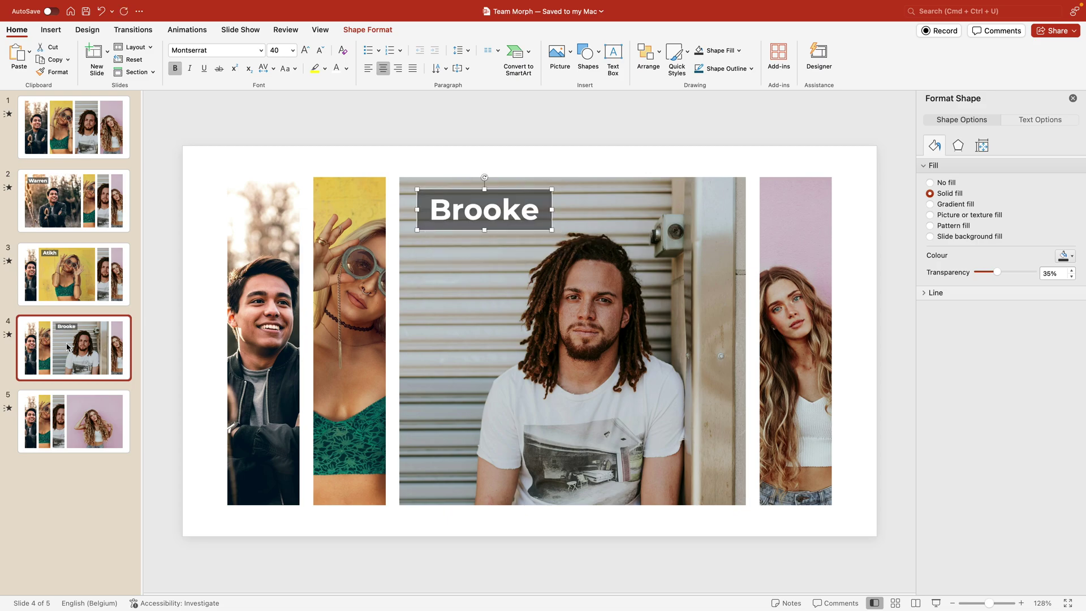
left_click(63, 419)
key("cmd+v")
left_click_drag(476, 218, 560, 218)
type("Averie")
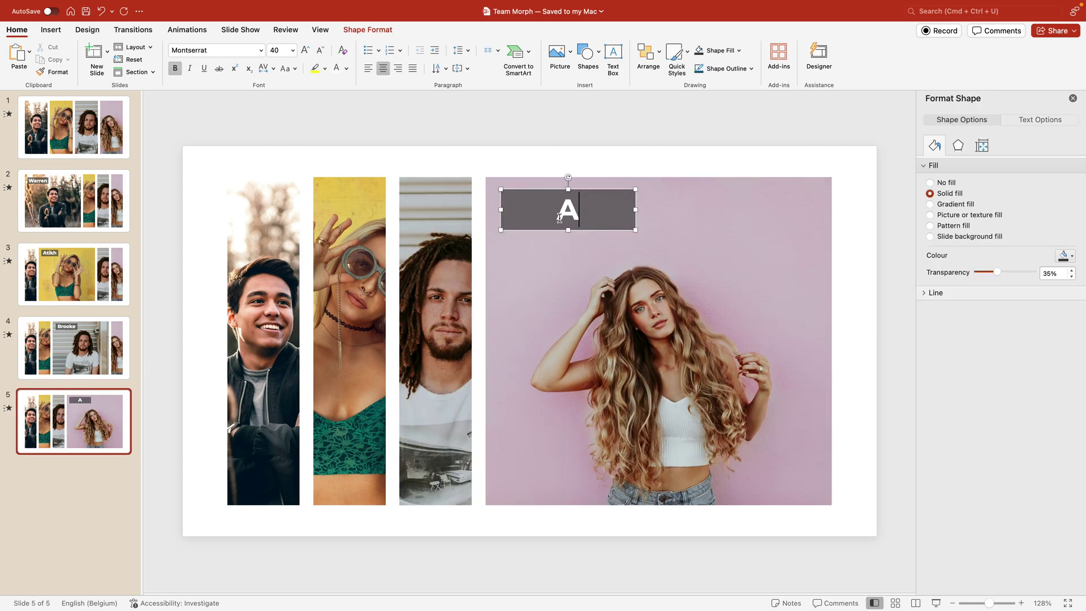
left_click(681, 134)
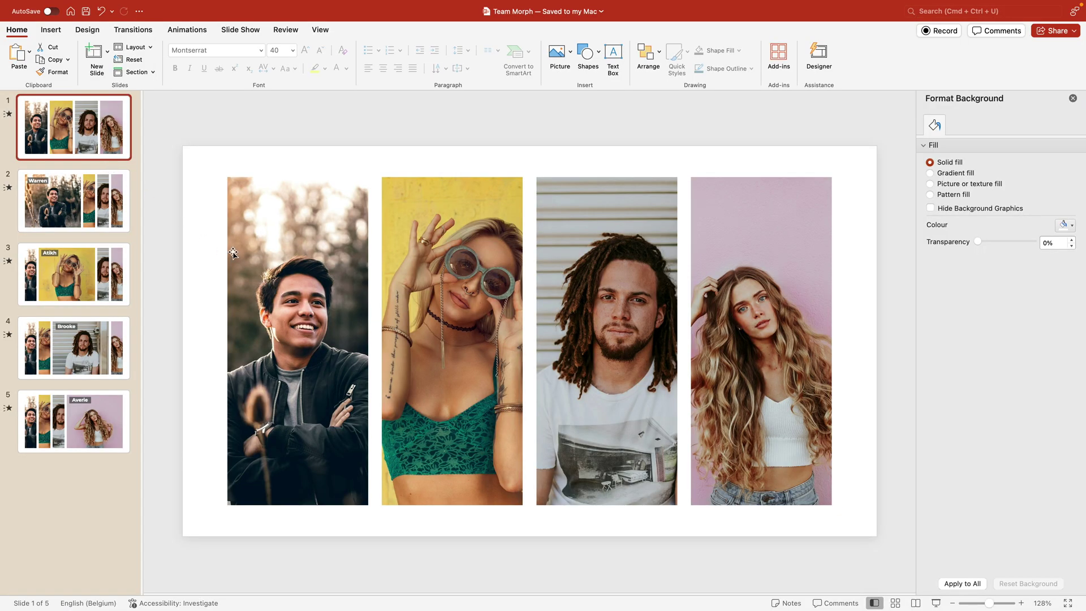
Preview the Morph transitions, then link slide 1's third photo to slide 4
key("Down")
key("Down")
key("Down")
key("Down")
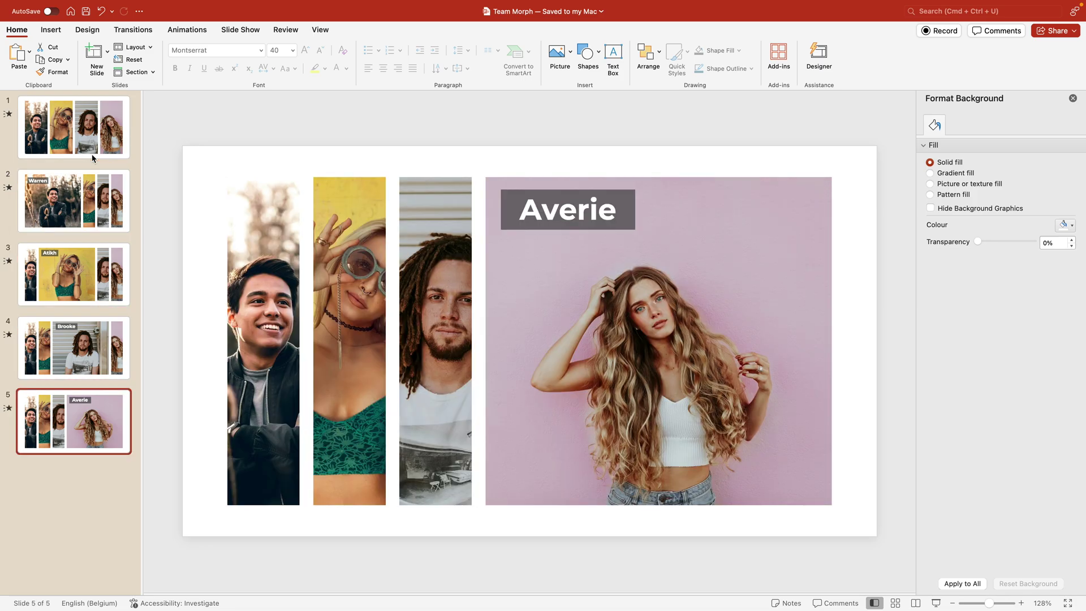
left_click(84, 108)
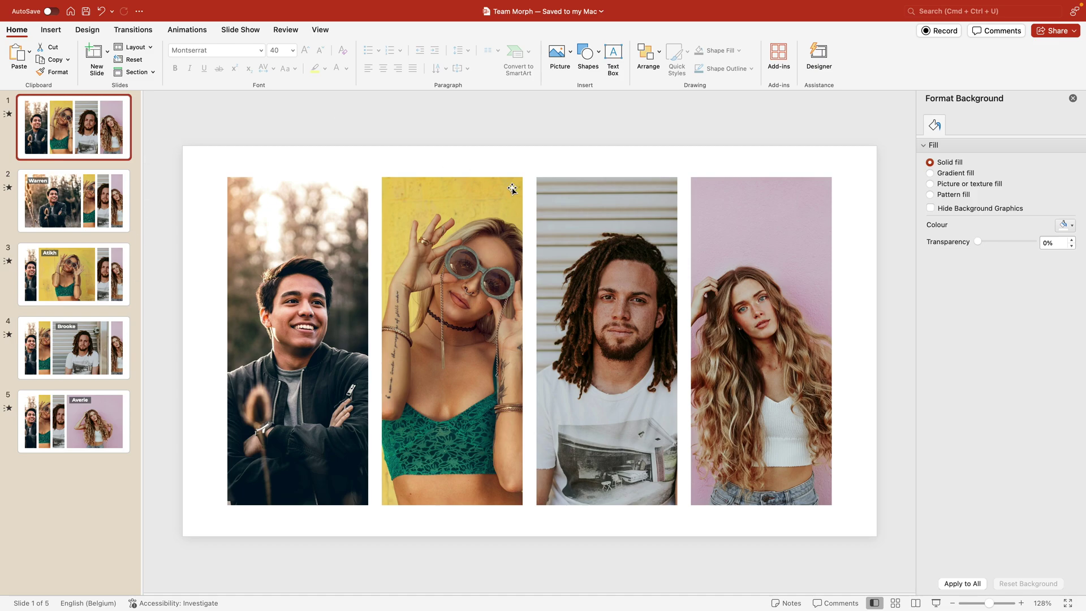
left_click(566, 189)
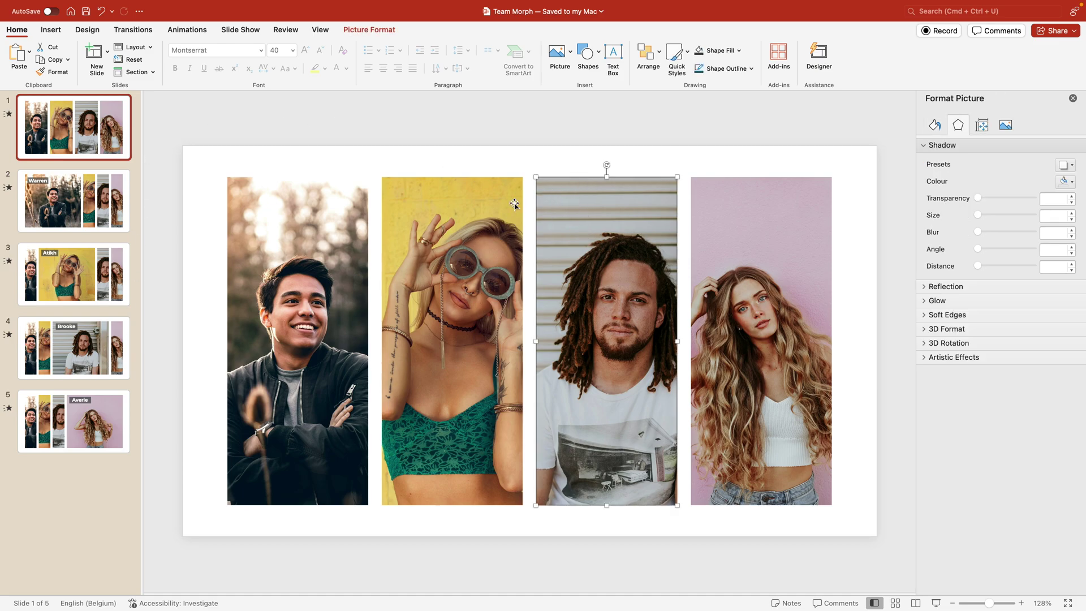
left_click(50, 30)
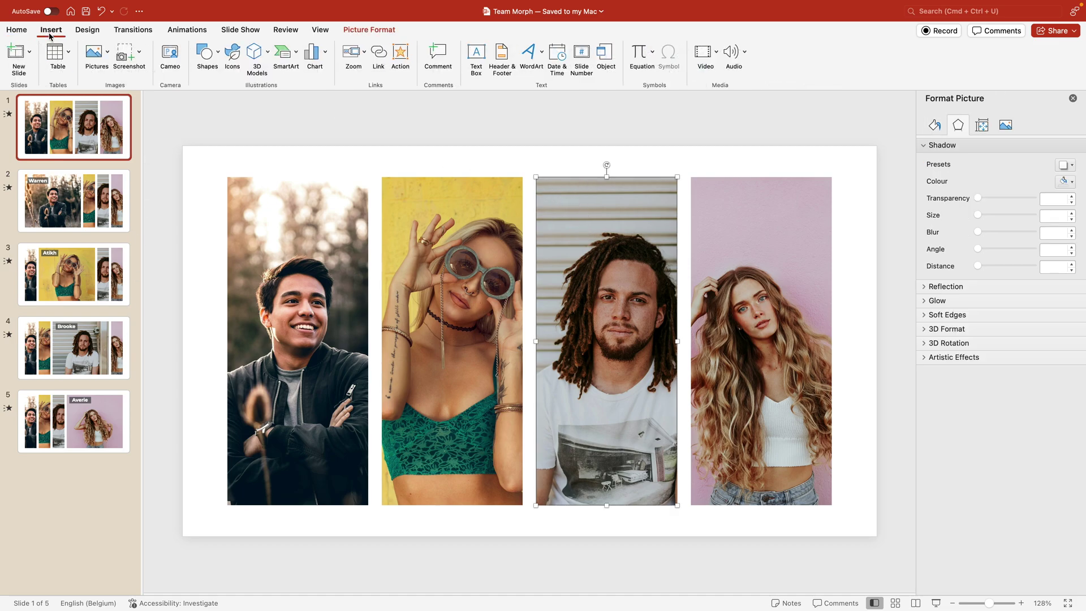
left_click(384, 56)
left_click(549, 154)
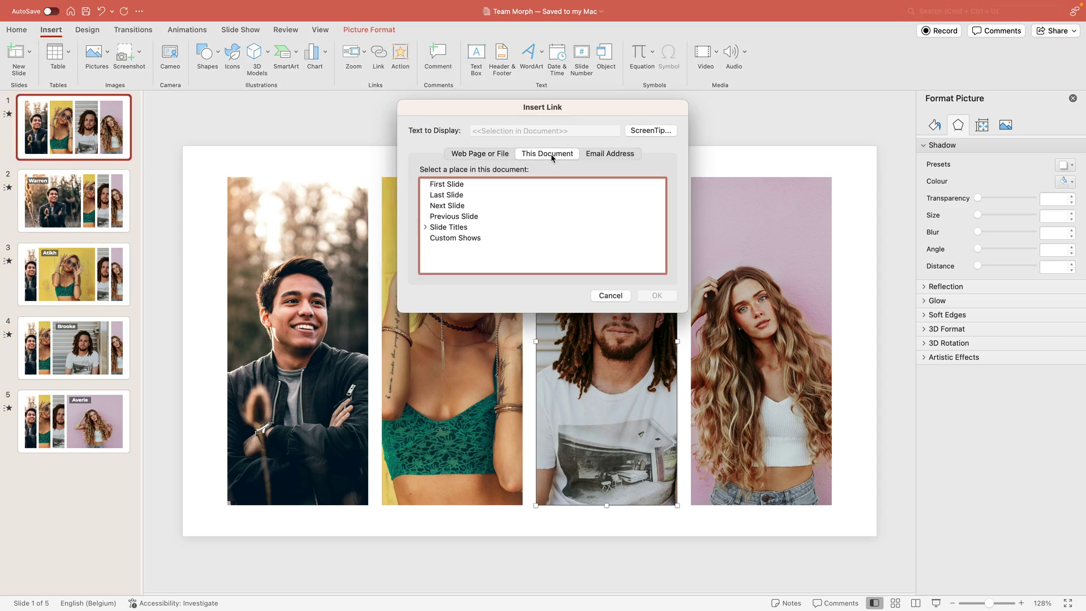
left_click(426, 226)
scroll(472, 231, "down", 2)
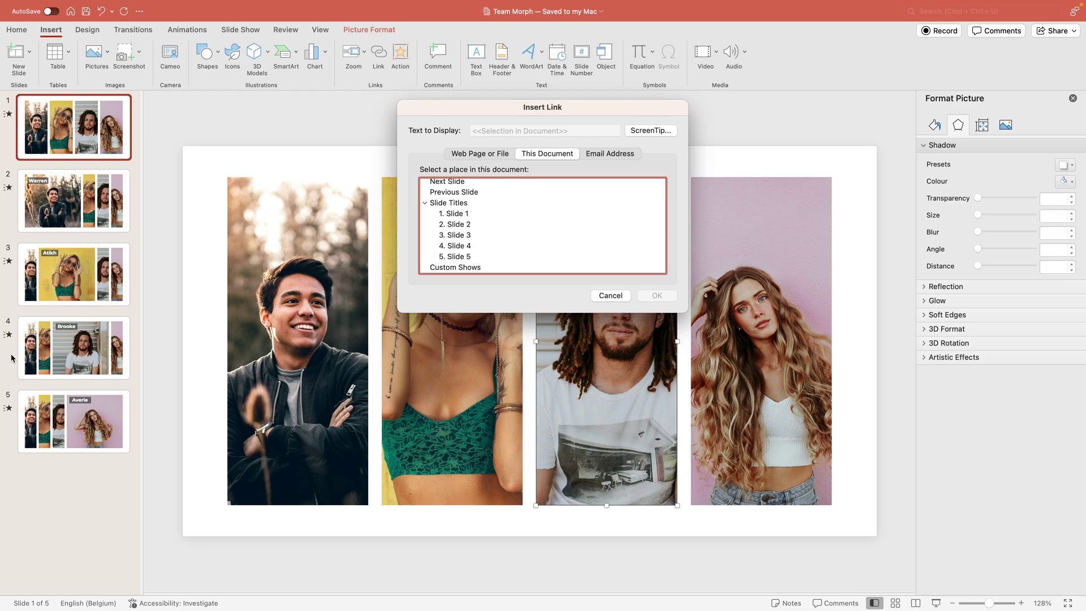
left_click(453, 247)
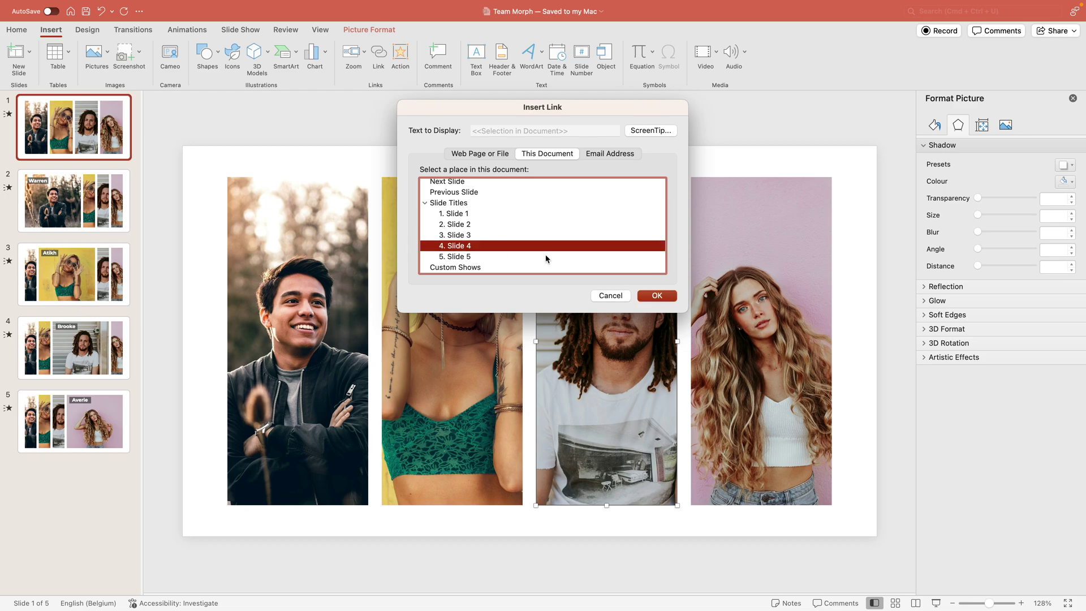
left_click(654, 296)
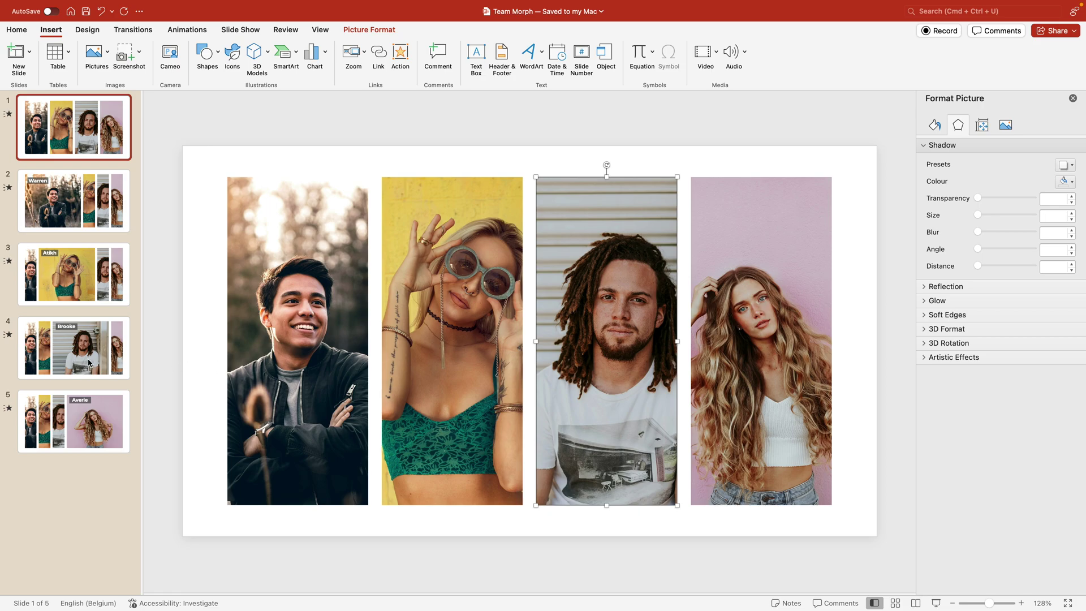
Link the yellow-background photo to slide 3 and the first photo to slide 2
left_click(453, 231)
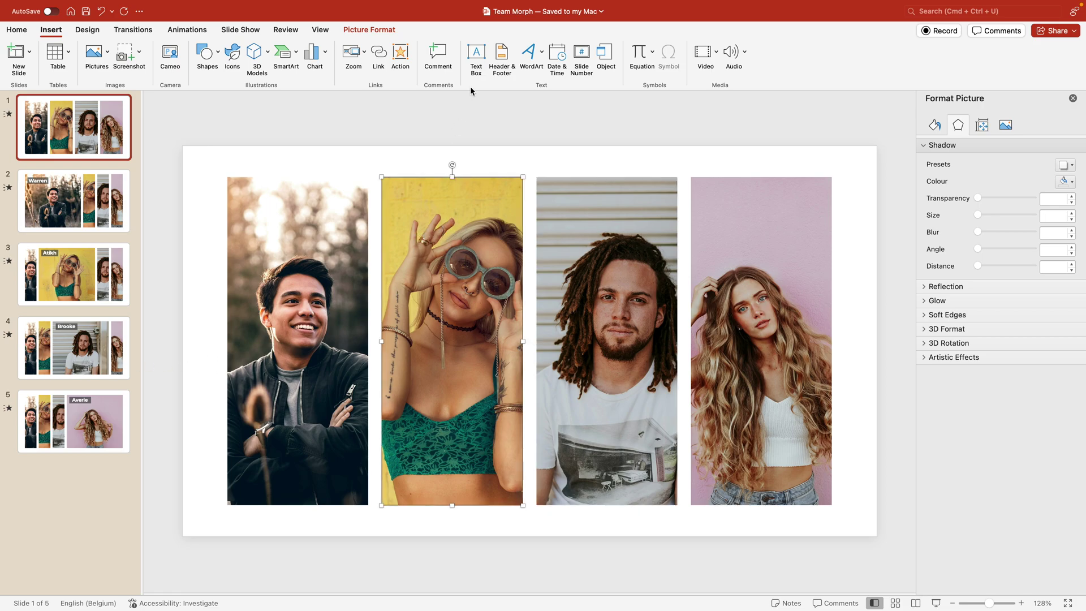
left_click(378, 54)
left_click(424, 227)
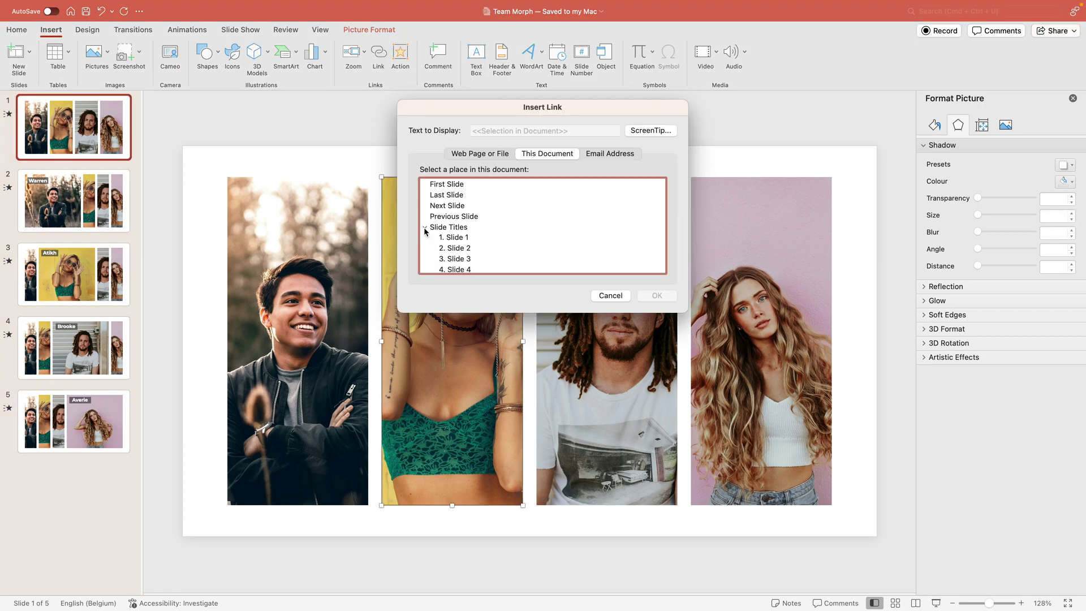
left_click(465, 260)
left_click(656, 295)
left_click(317, 141)
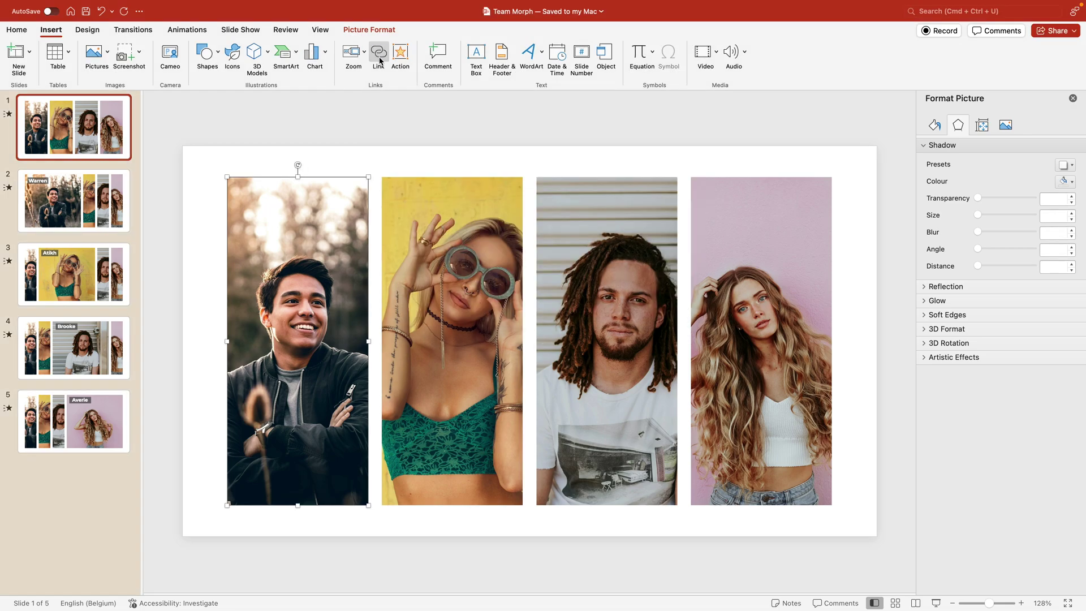
left_click(378, 57)
left_click(425, 227)
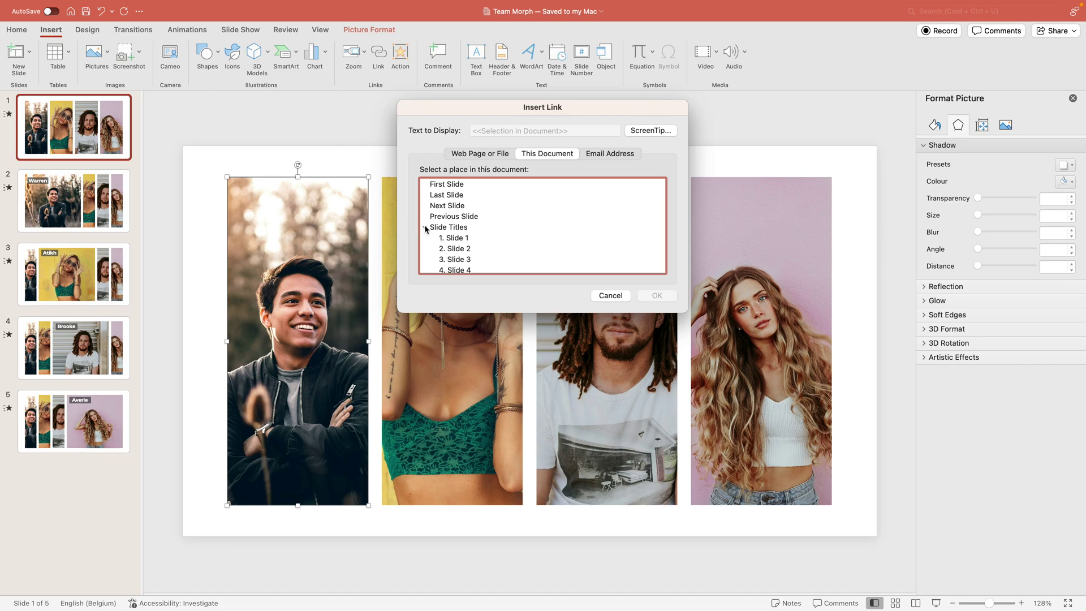
left_click(467, 249)
left_click(657, 296)
Link the pink-background photo on slide 1 to slide 5
left_click(773, 284)
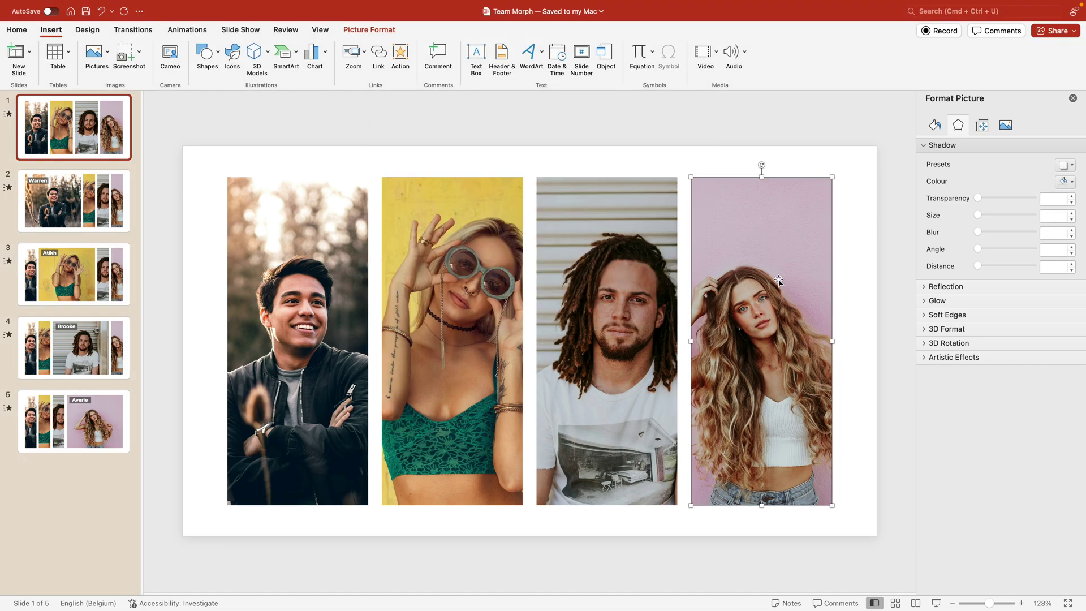
left_click(378, 56)
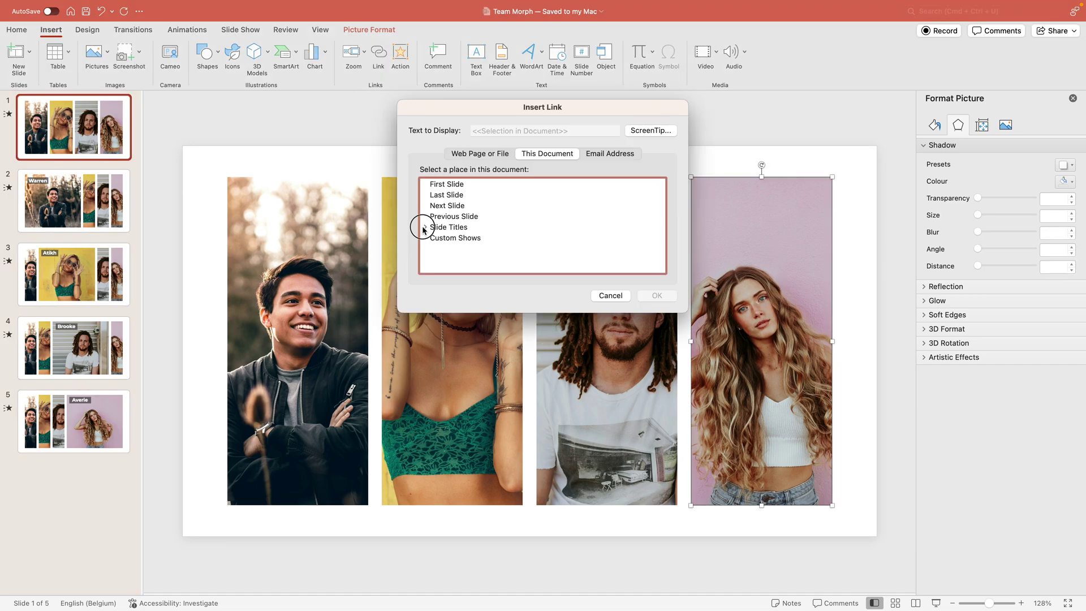
left_click(425, 227)
scroll(464, 248, "down", 2)
left_click(458, 259)
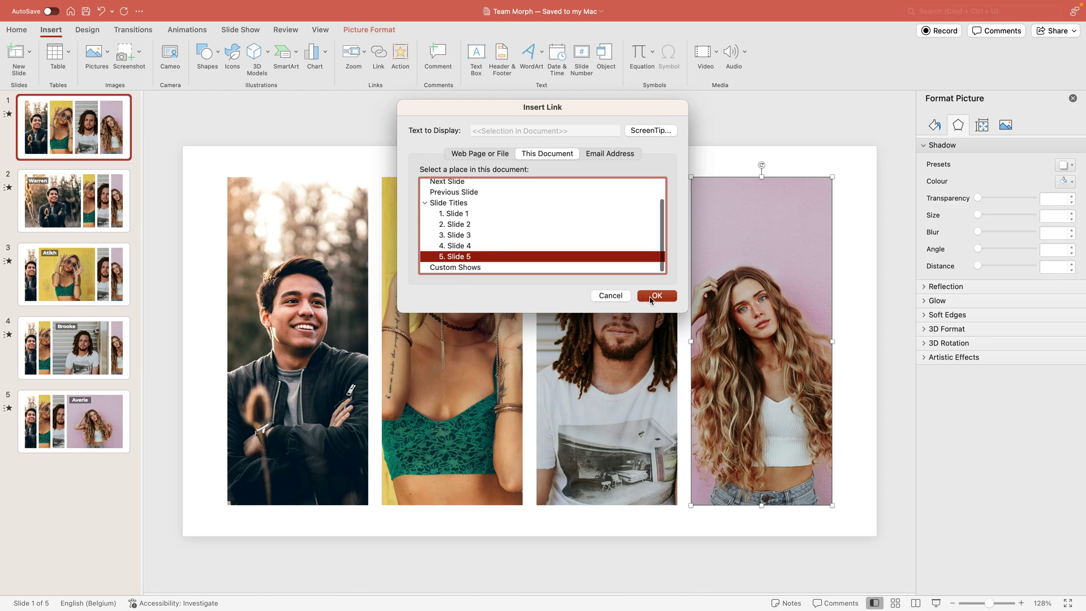
left_click(656, 296)
left_click(53, 224)
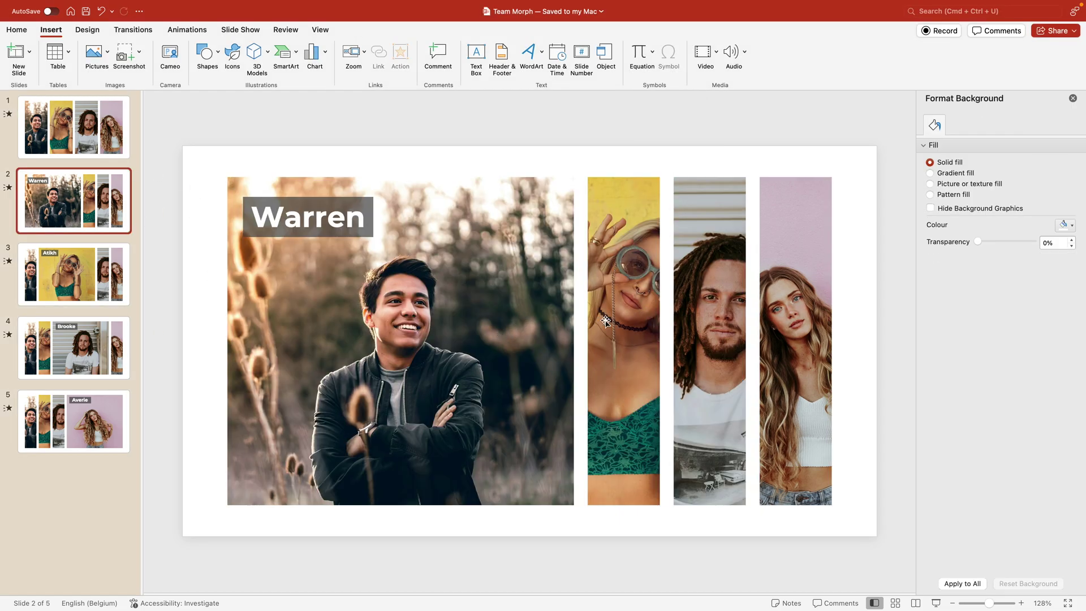
Link slide 2's yellow-background portrait to slide 3 and the third portrait to slide 4
left_click(618, 198)
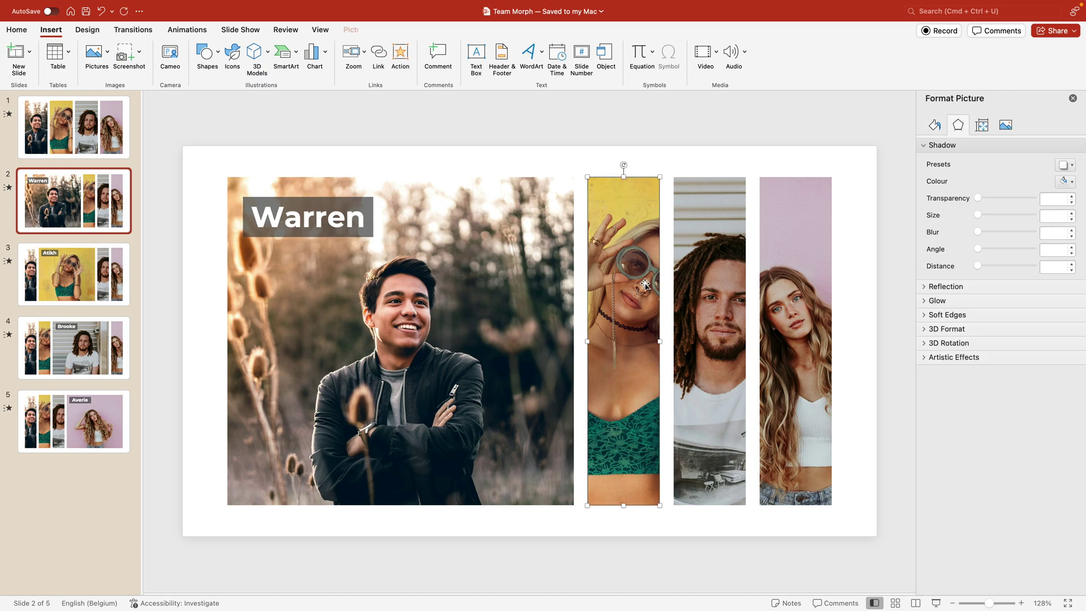
left_click(378, 53)
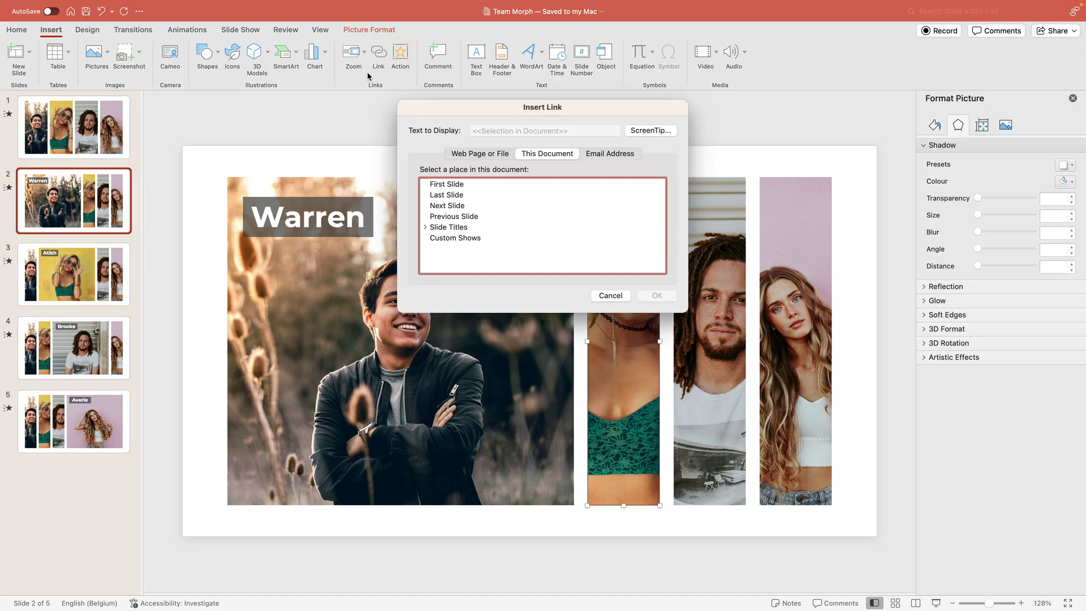
left_click(428, 227)
left_click(474, 260)
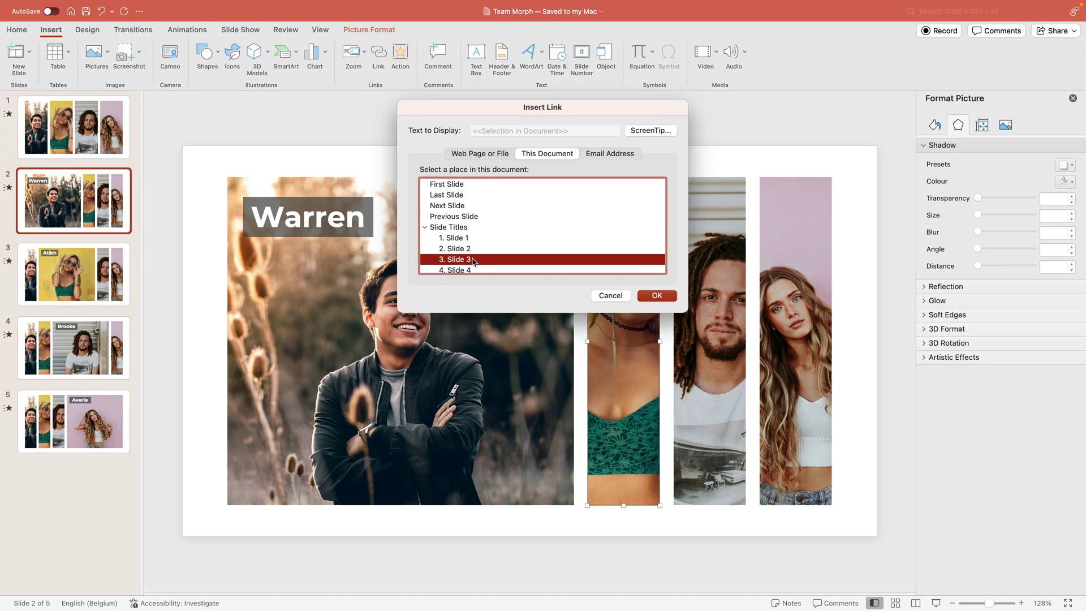
left_click(651, 297)
left_click(724, 256)
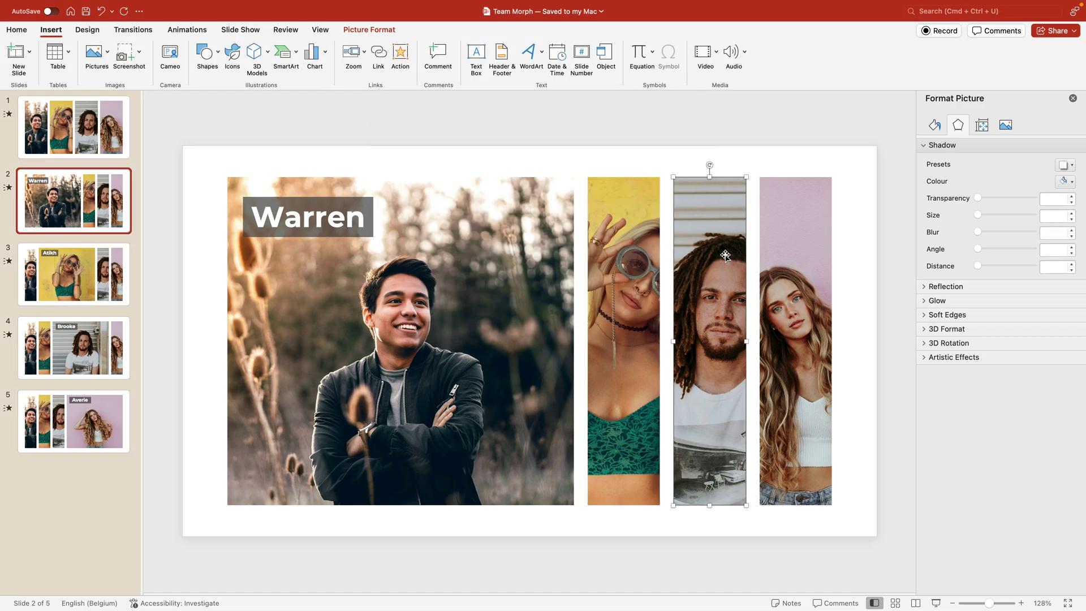
left_click(377, 60)
left_click(425, 227)
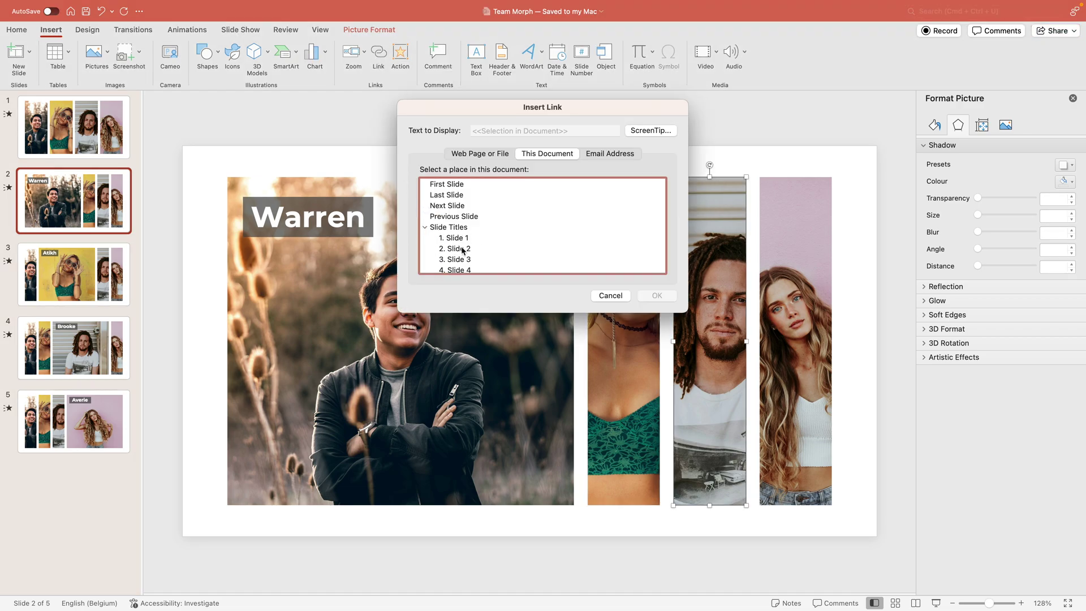
left_click(462, 271)
left_click(651, 296)
Link the pink-background portrait on slide 2 to slide 5
left_click(795, 260)
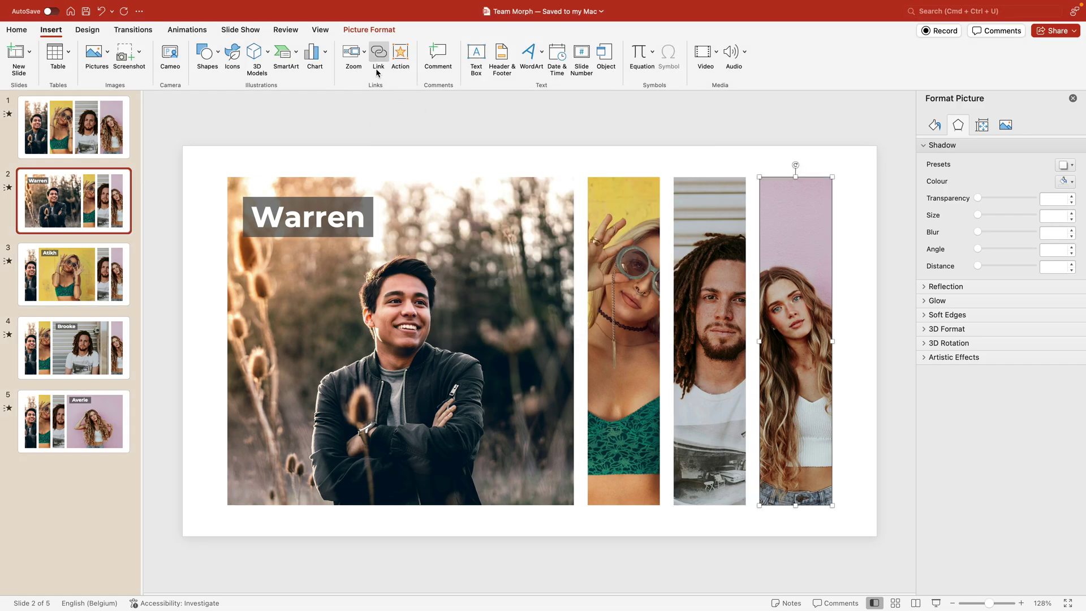
left_click(374, 54)
left_click(425, 226)
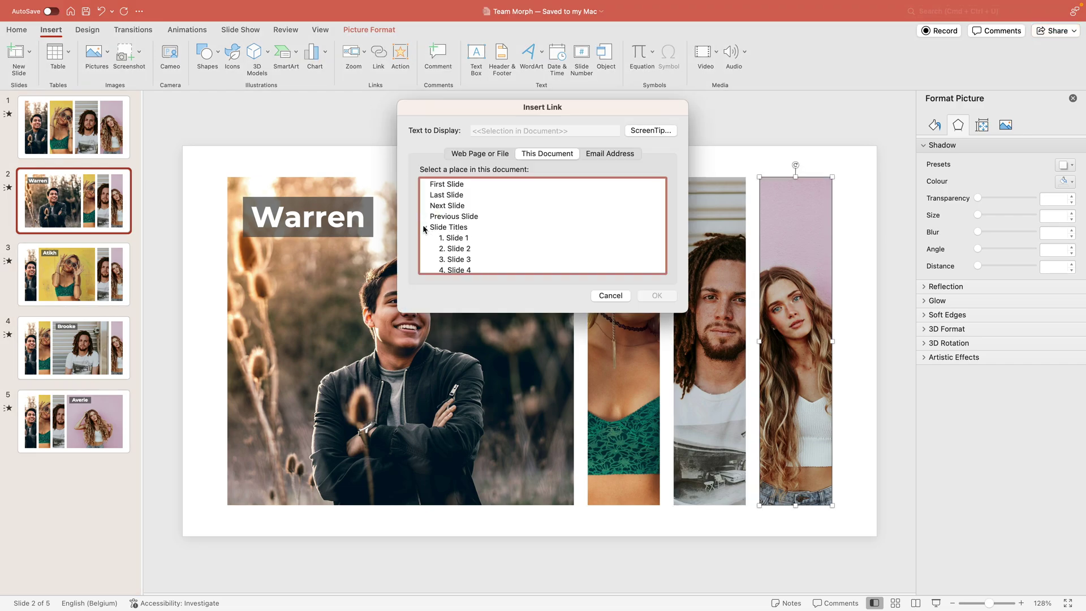
scroll(494, 238, "down", 2)
left_click(470, 258)
left_click(645, 293)
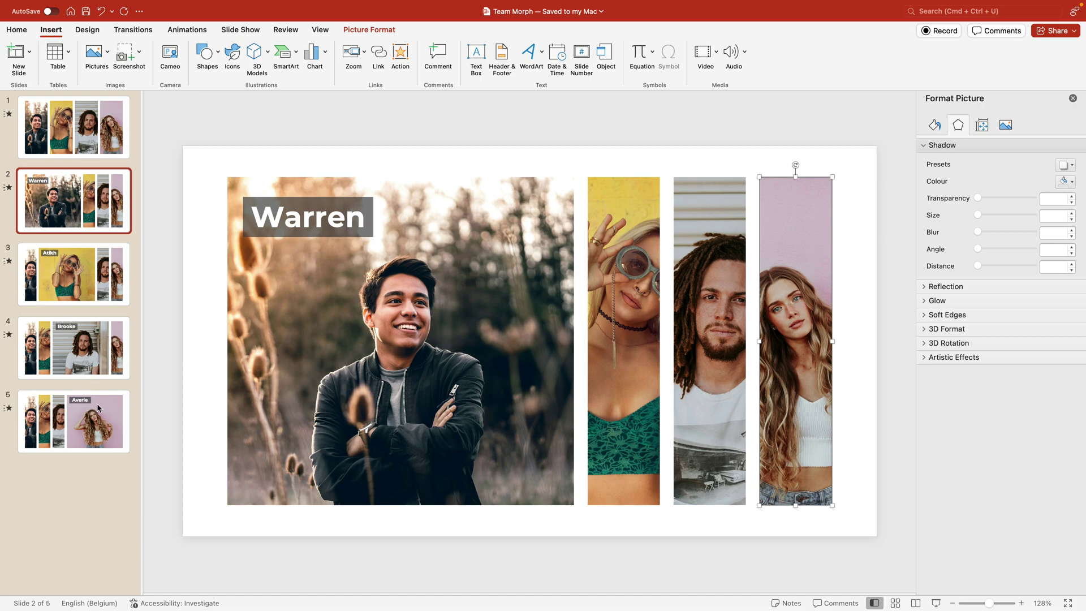
Run the slide show from slide 1 and follow the pink photo's link to slide 5
left_click(90, 146)
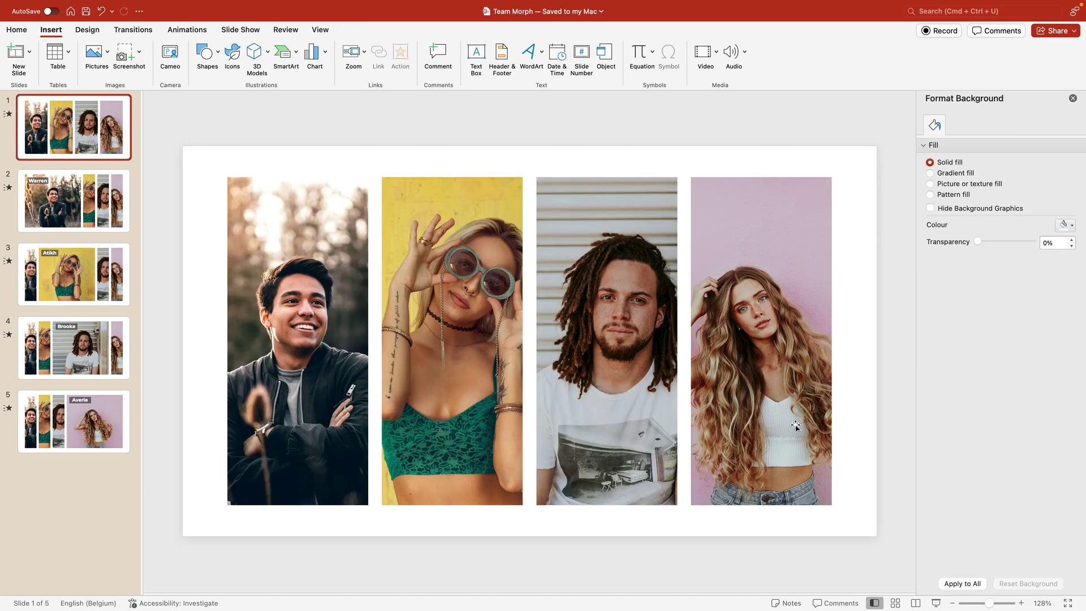
left_click(936, 604)
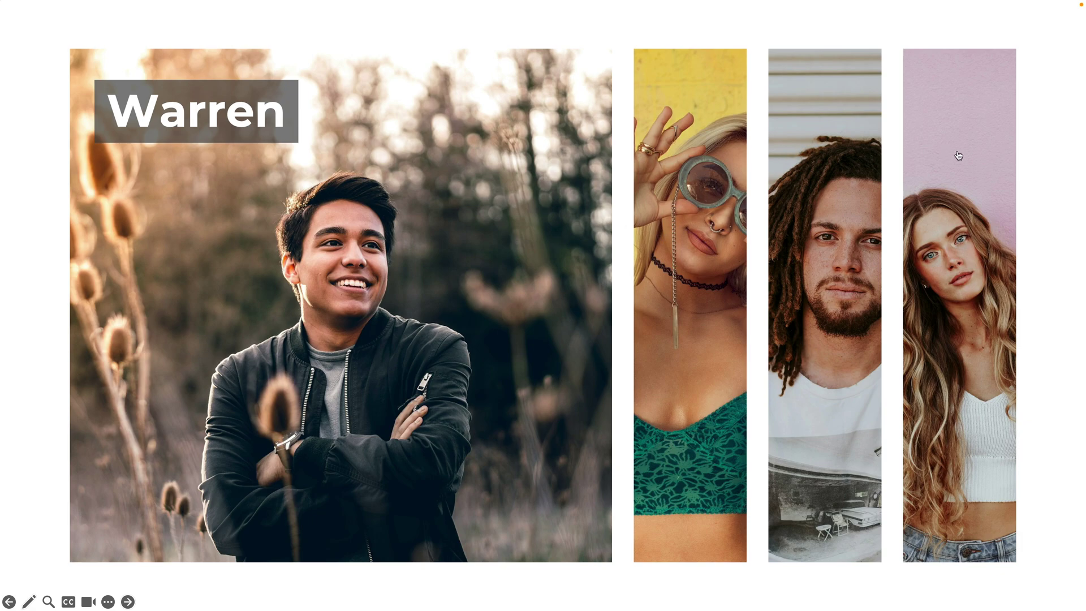
left_click(958, 155)
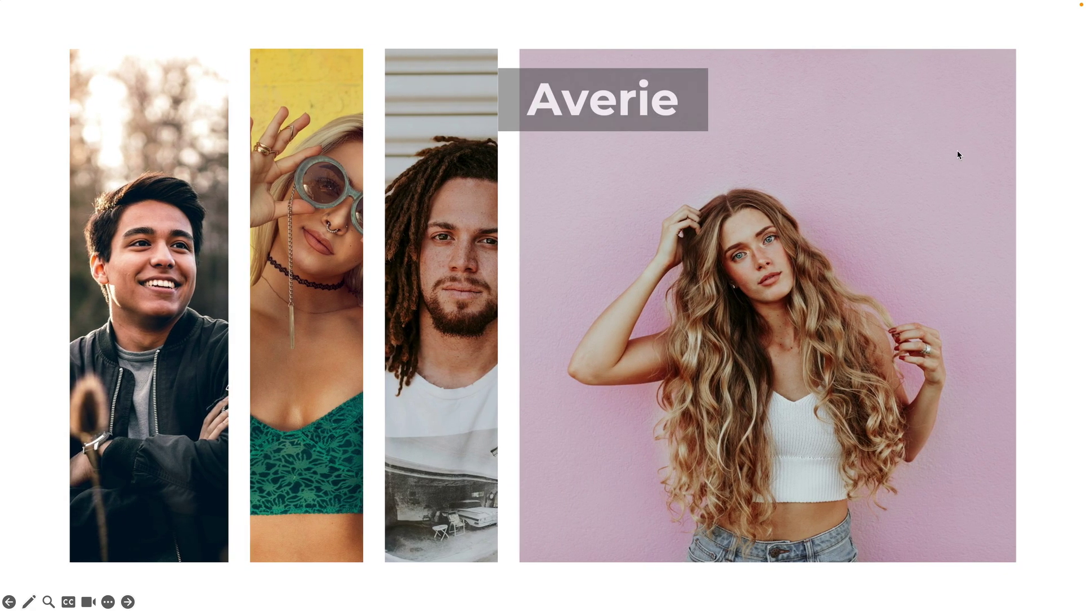